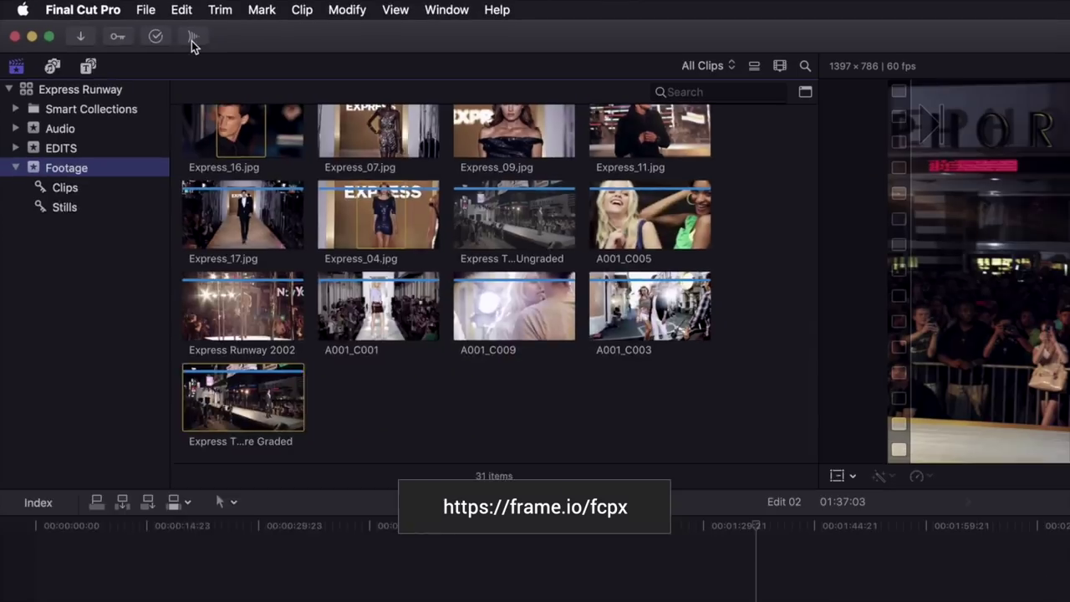
Bring a Frame.io clip into the Final Cut library with a chosen local-copy quality.
click(191, 41)
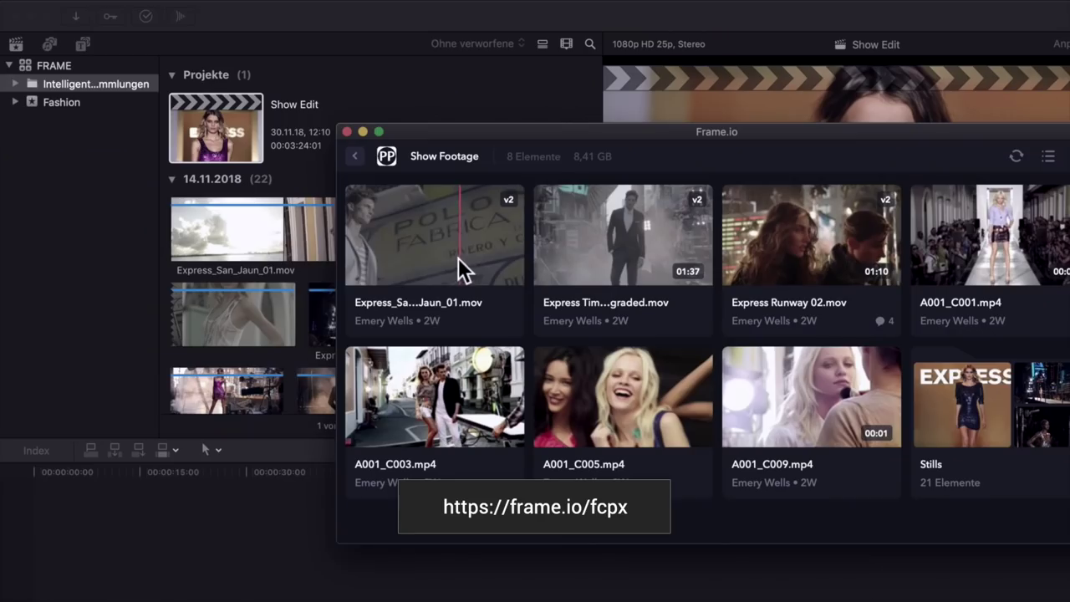
mouse_move(459, 257)
mouse_down()
mouse_move(356, 256)
mouse_move(165, 188)
mouse_move(62, 104)
mouse_up()
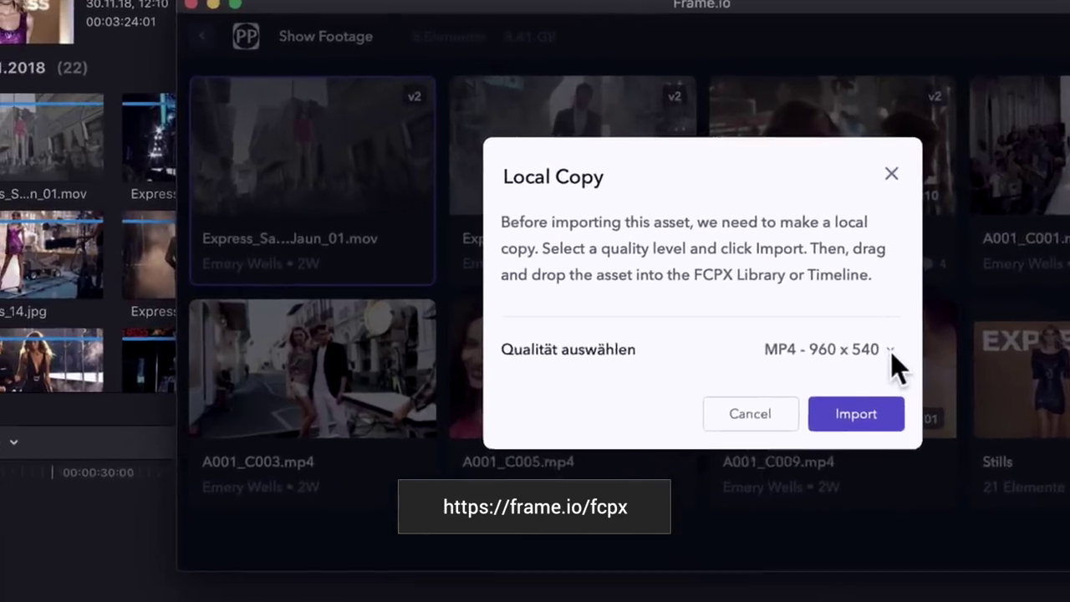
click(693, 302)
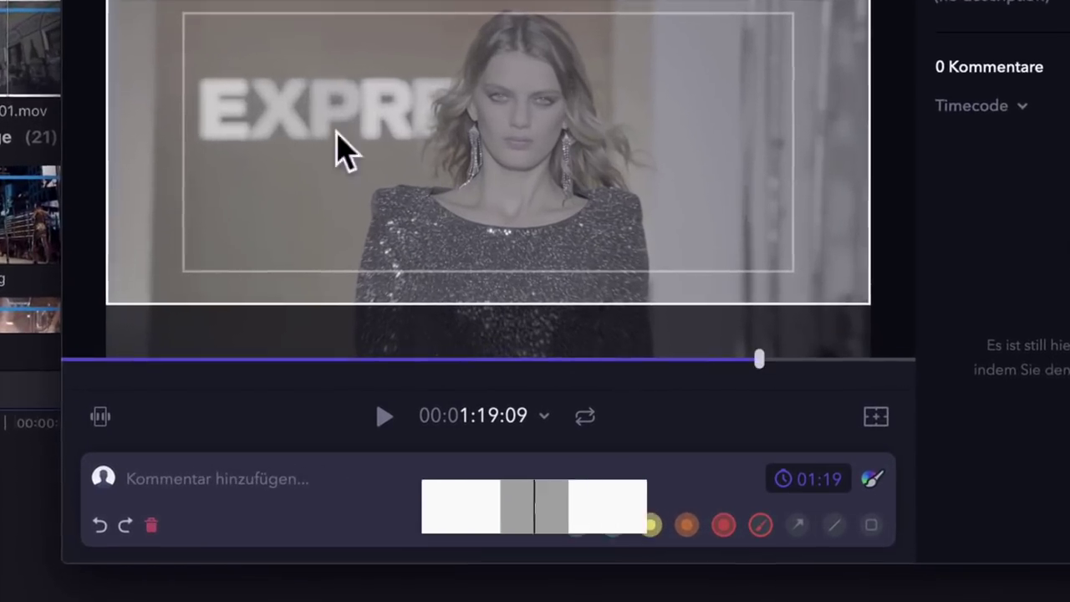
Draw a red annotation on the frame and sync the Frame.io playhead with the timeline.
mouse_move(342, 38)
mouse_down()
mouse_move(222, 33)
mouse_move(442, 143)
mouse_move(289, 41)
mouse_up()
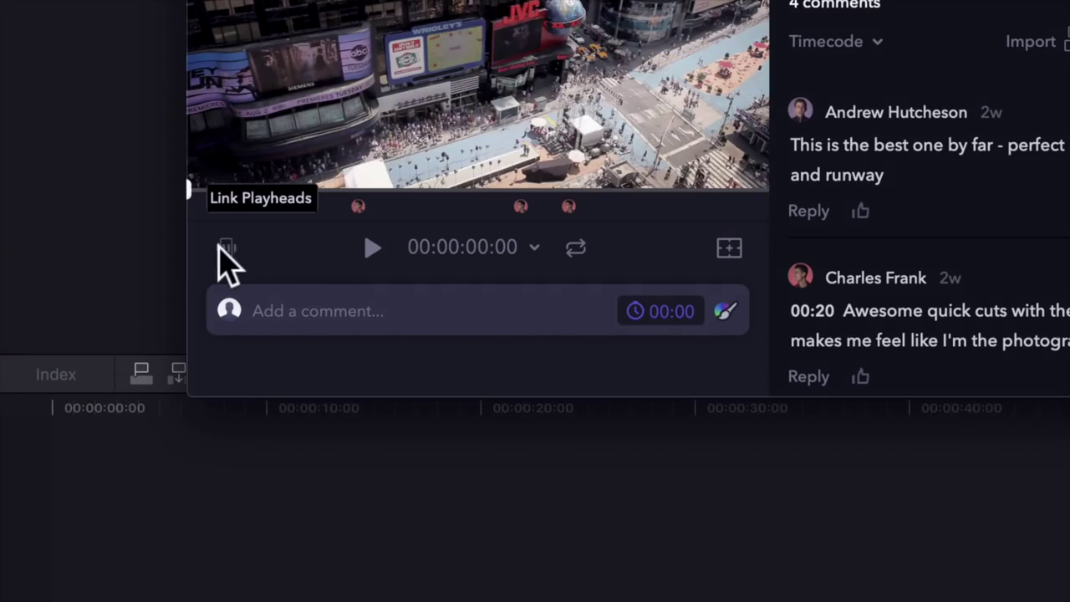
click(226, 247)
click(72, 281)
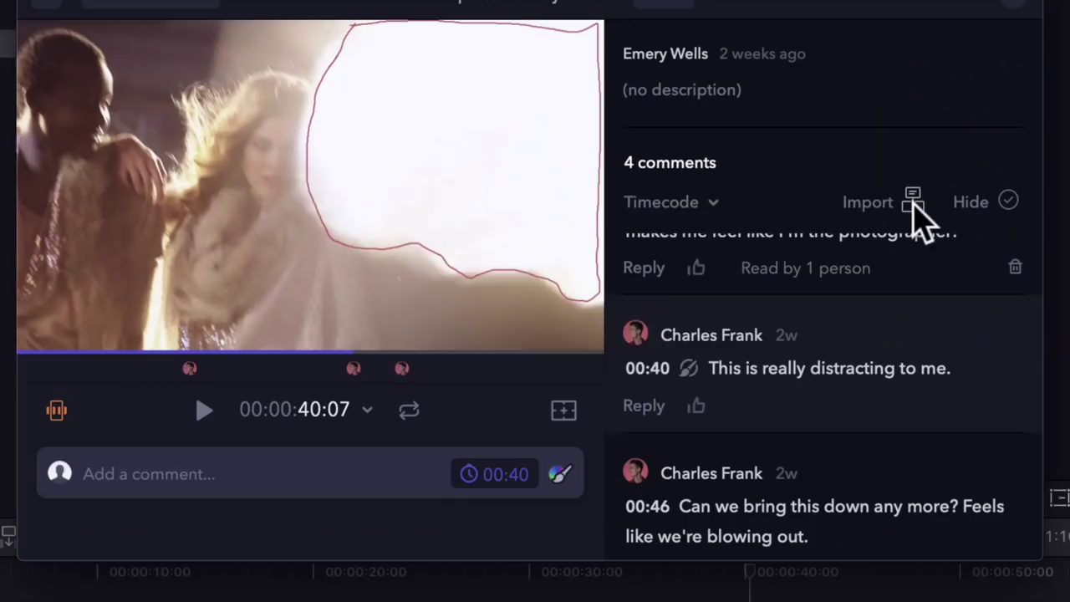
Place the comments clip on the timeline and set Roughs as the watch folder.
click(913, 202)
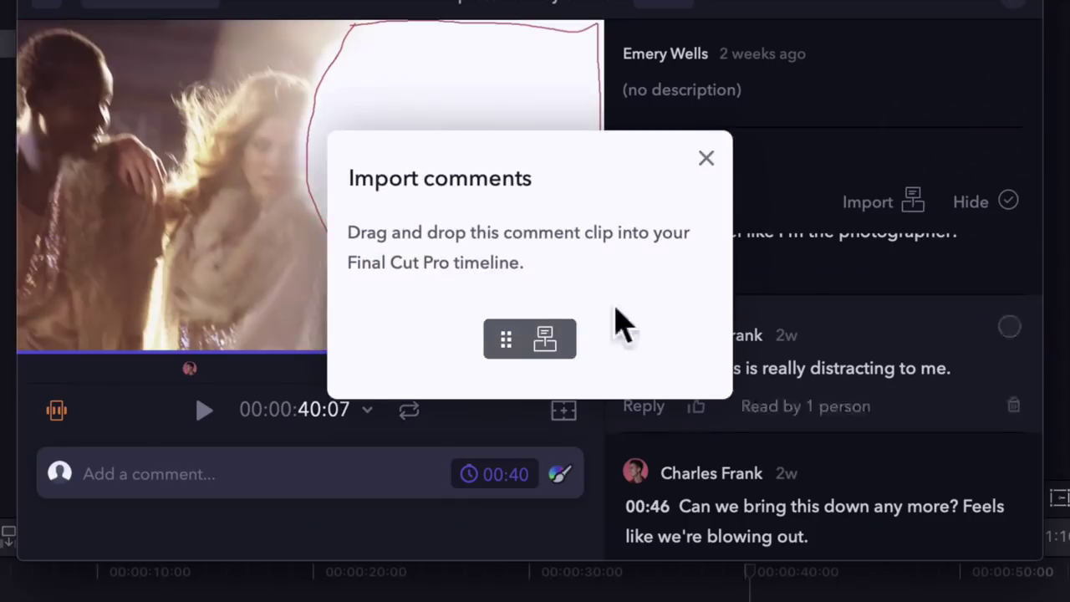
drag(544, 310, 27, 433)
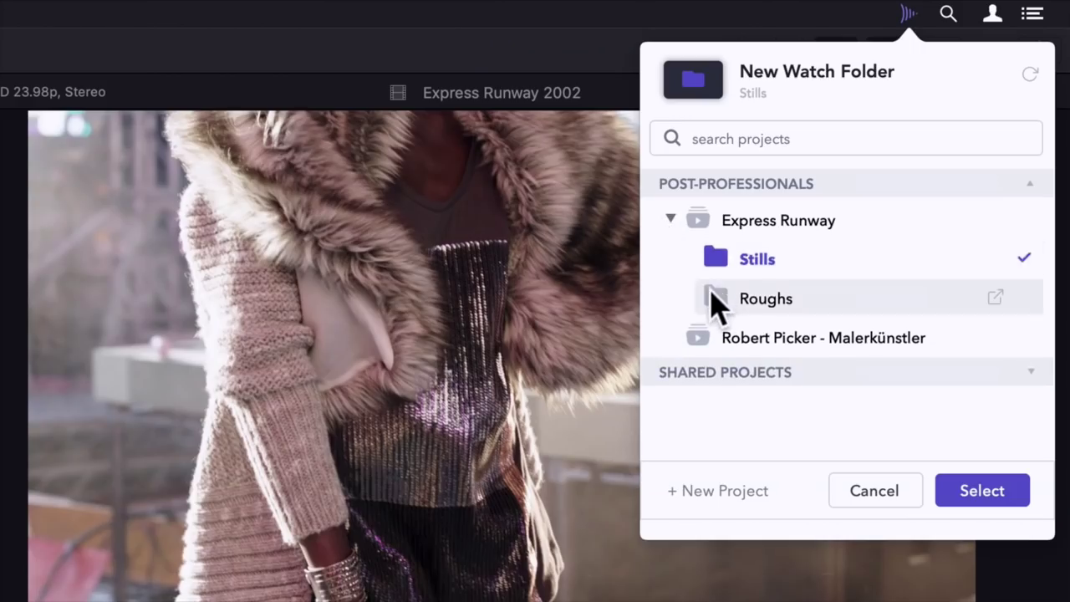
click(712, 300)
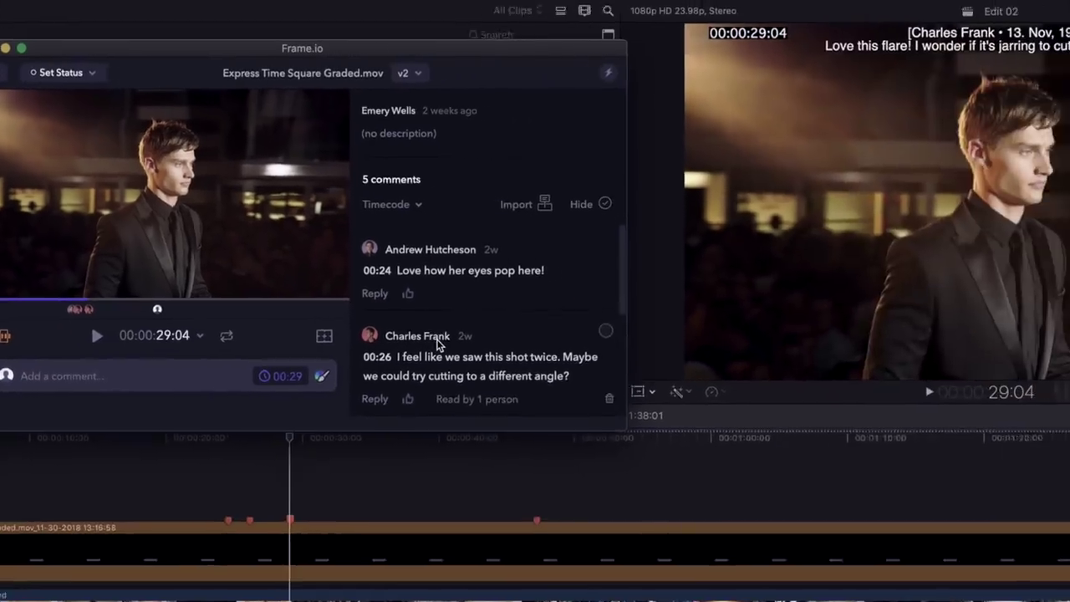
click(438, 344)
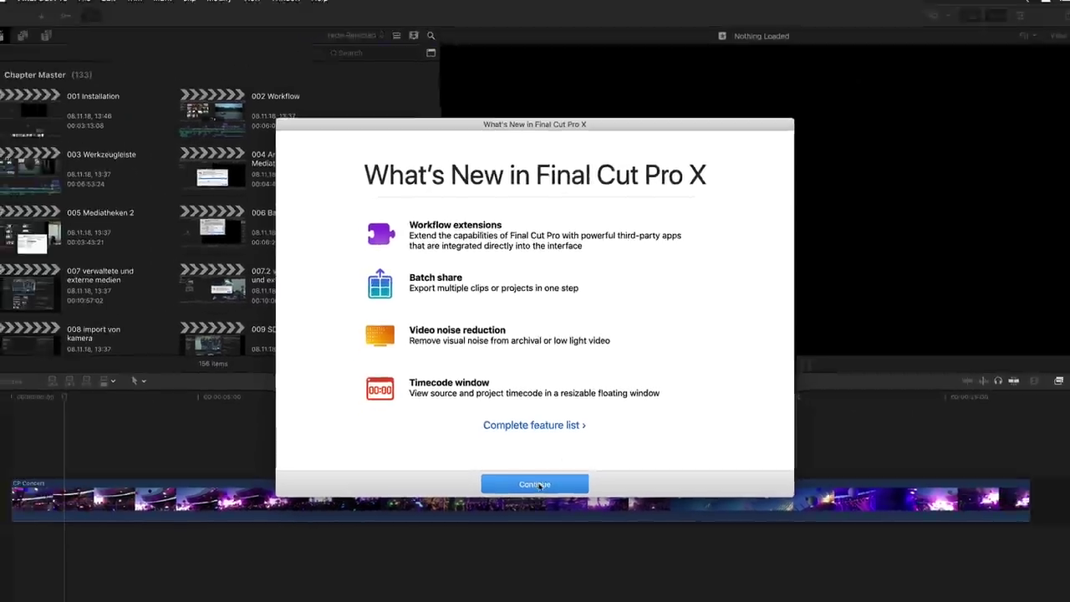
Dismiss What's New and preview projects 004, 005 and 003 in the viewer.
click(537, 485)
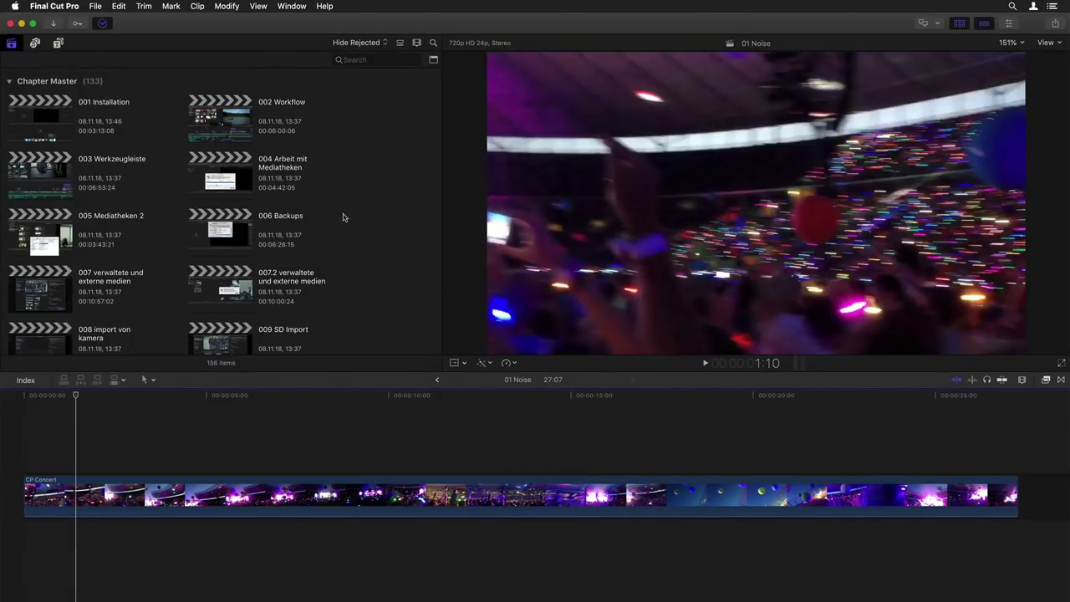
click(400, 196)
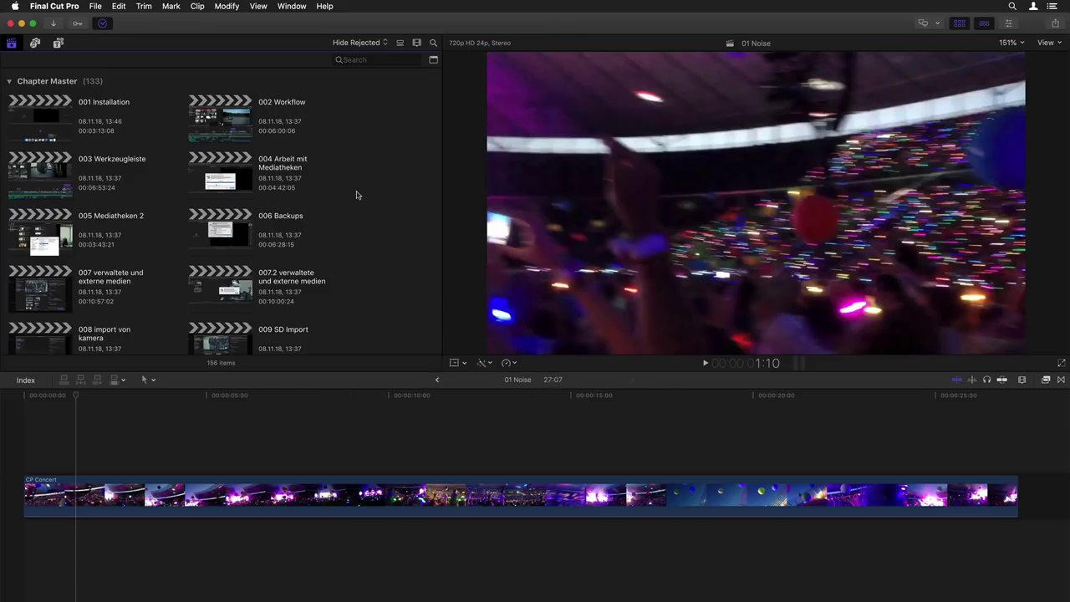
click(227, 179)
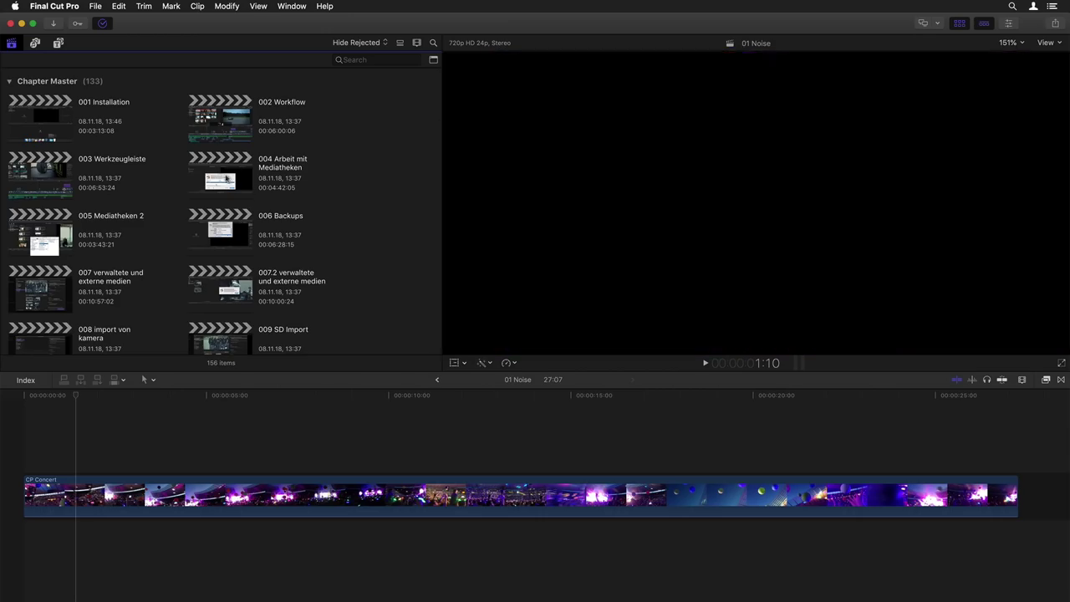
click(51, 224)
click(56, 190)
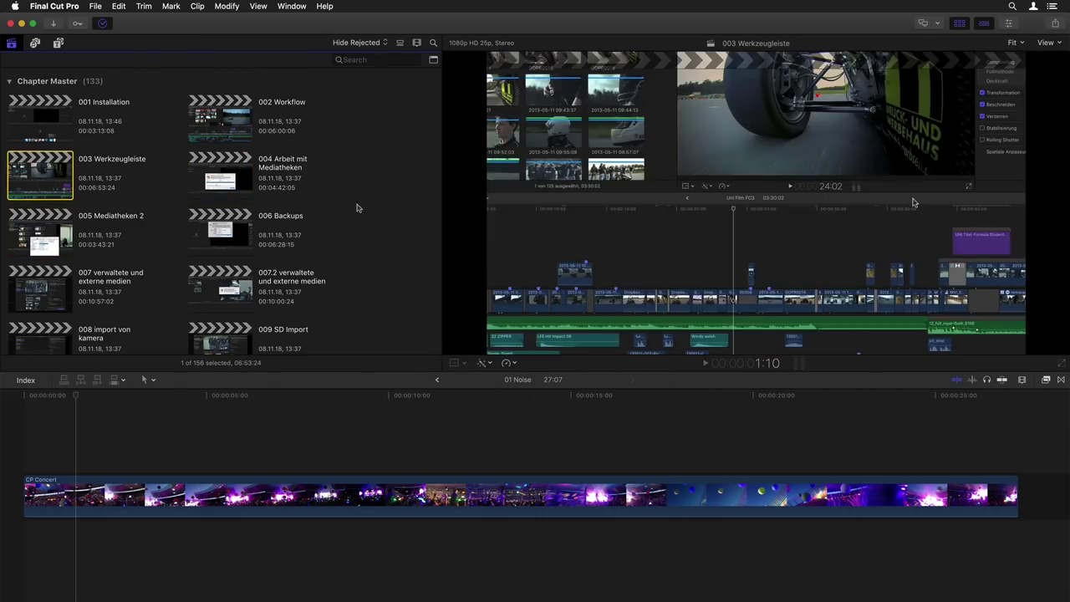
click(382, 207)
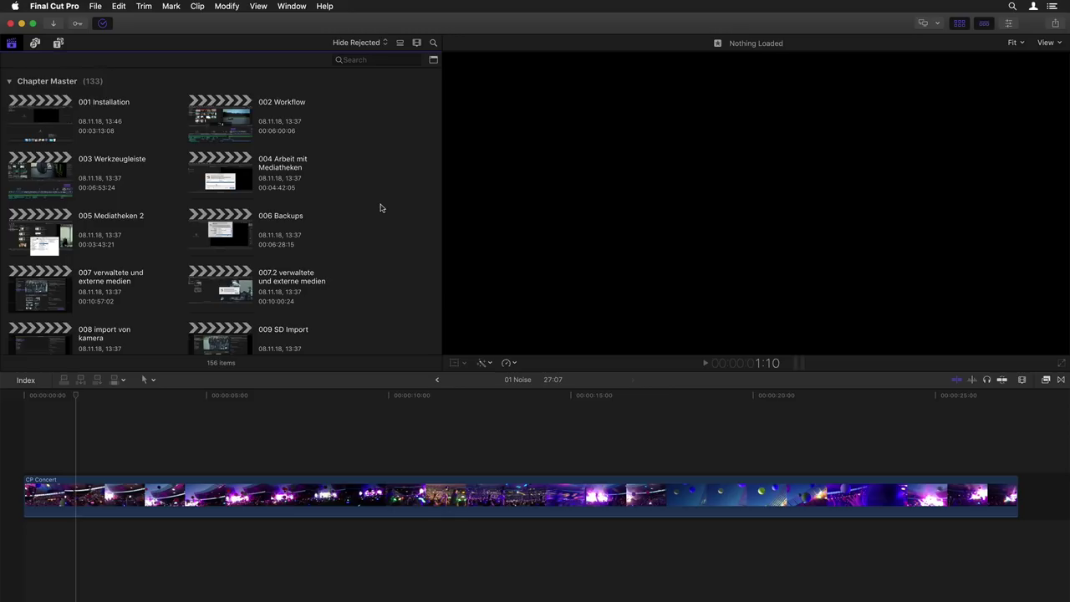
Scroll down and back up through the Chapter Master event's projects.
scroll(380, 207, down, 3)
scroll(380, 207, down, 5)
scroll(381, 207, down, 10)
scroll(381, 207, down, 10)
scroll(380, 207, down, 5)
scroll(380, 208, down, 10)
scroll(380, 207, up, 10)
scroll(381, 207, up, 10)
scroll(381, 208, up, 10)
scroll(380, 207, up, 10)
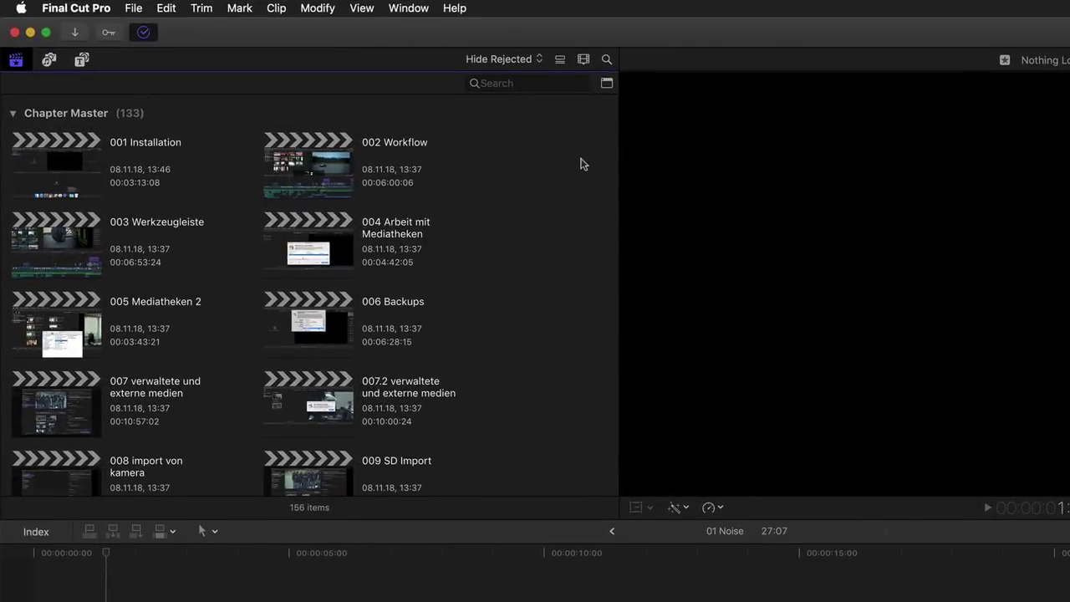
Marquee-select projects 001 through 007.2 and bring up the Share destinations list.
drag(581, 159, 47, 413)
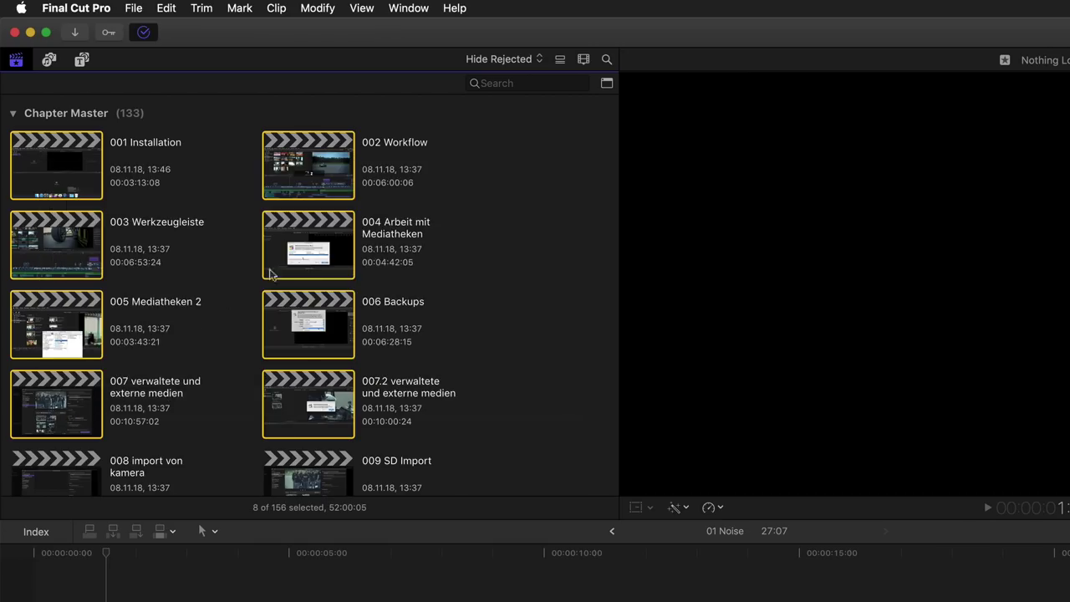
right_click(319, 254)
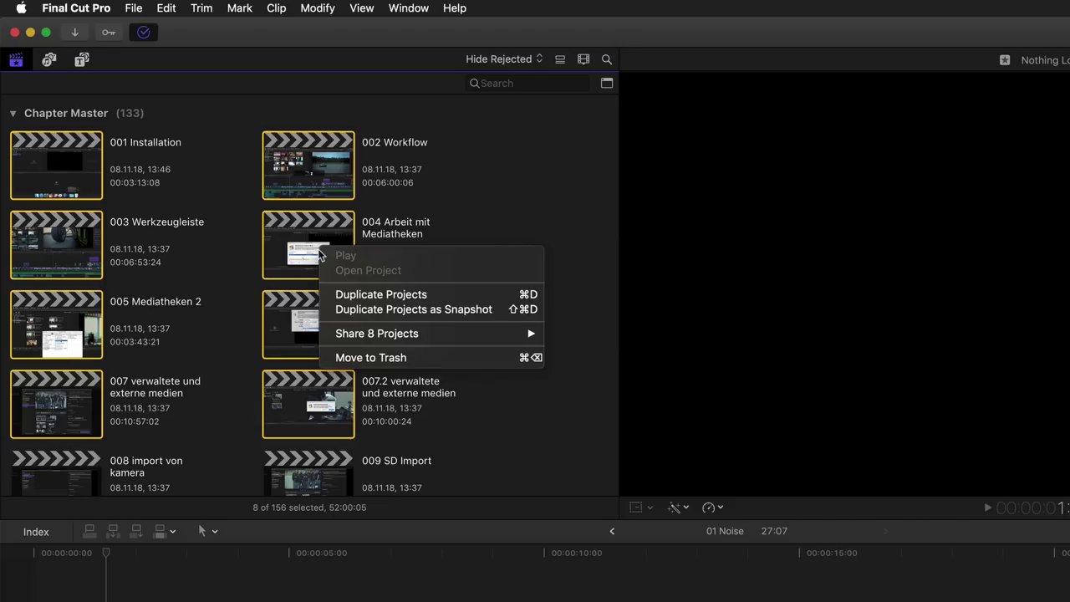
mouse_move(376, 333)
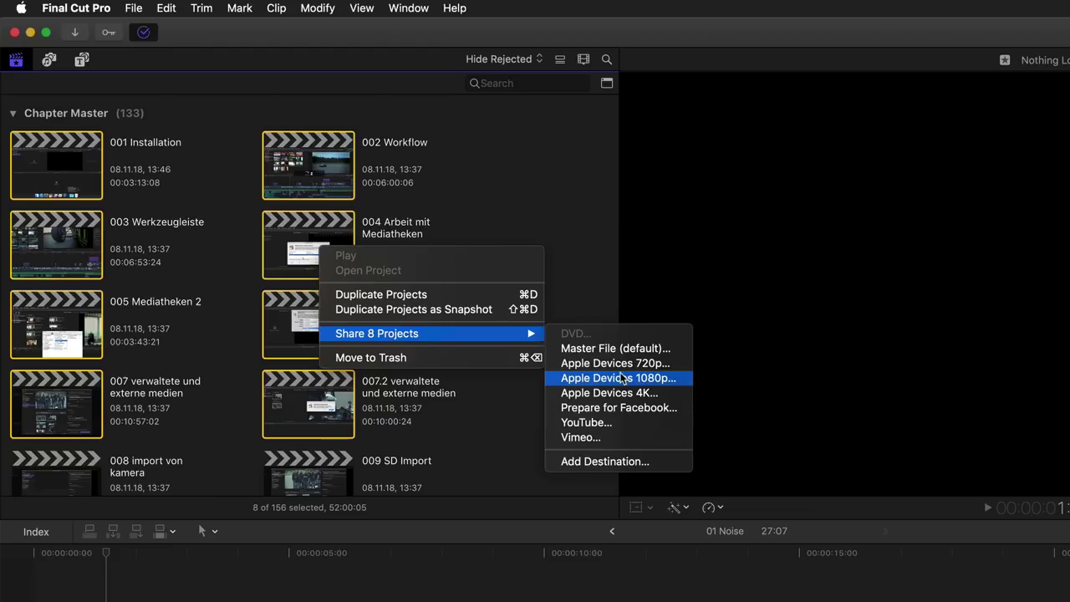
click(585, 307)
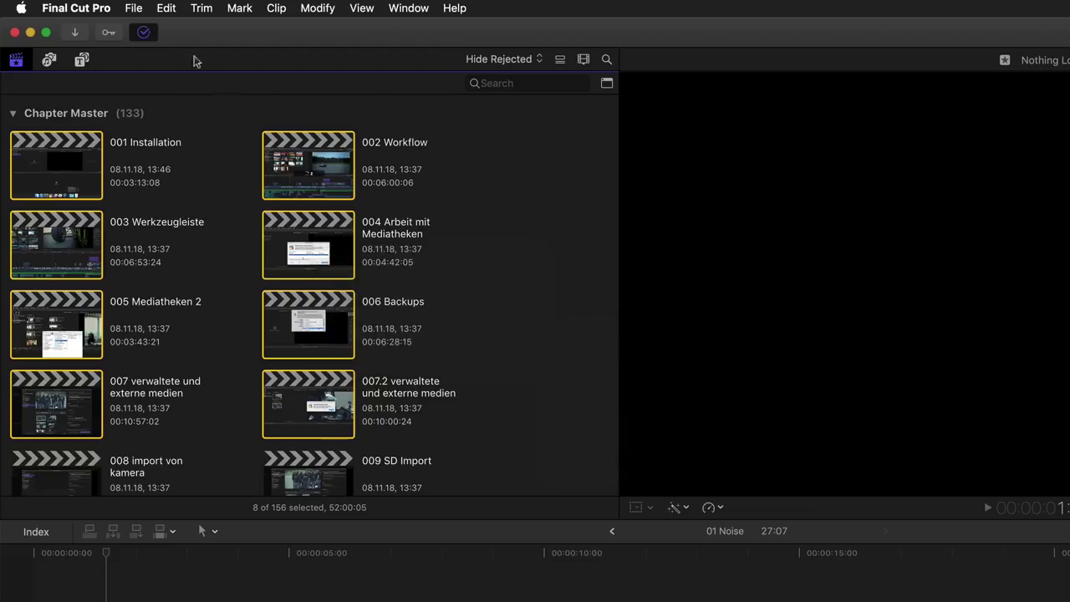
click(134, 8)
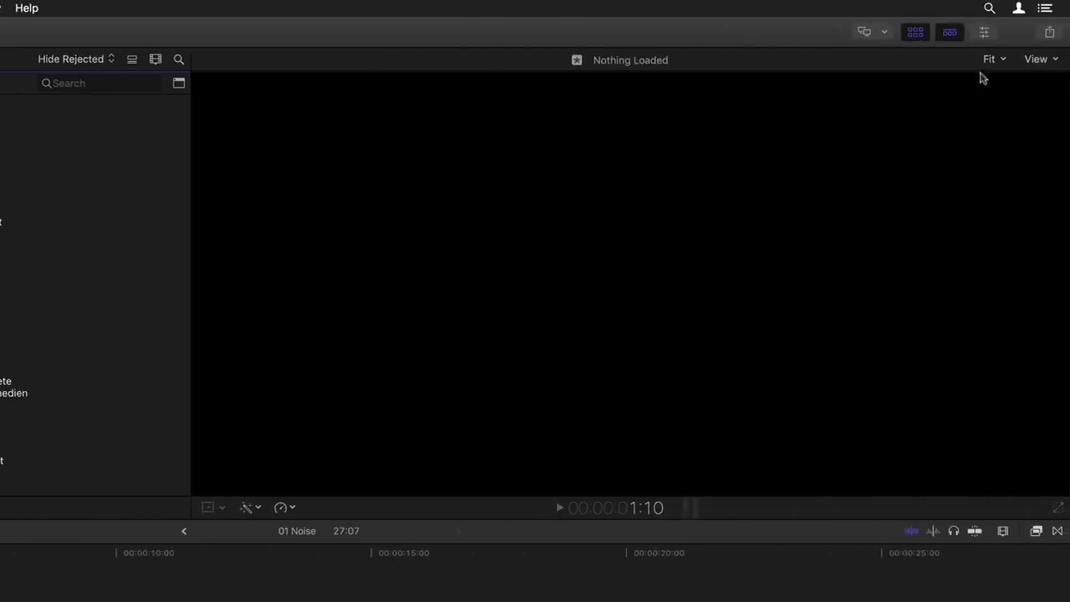
click(1051, 35)
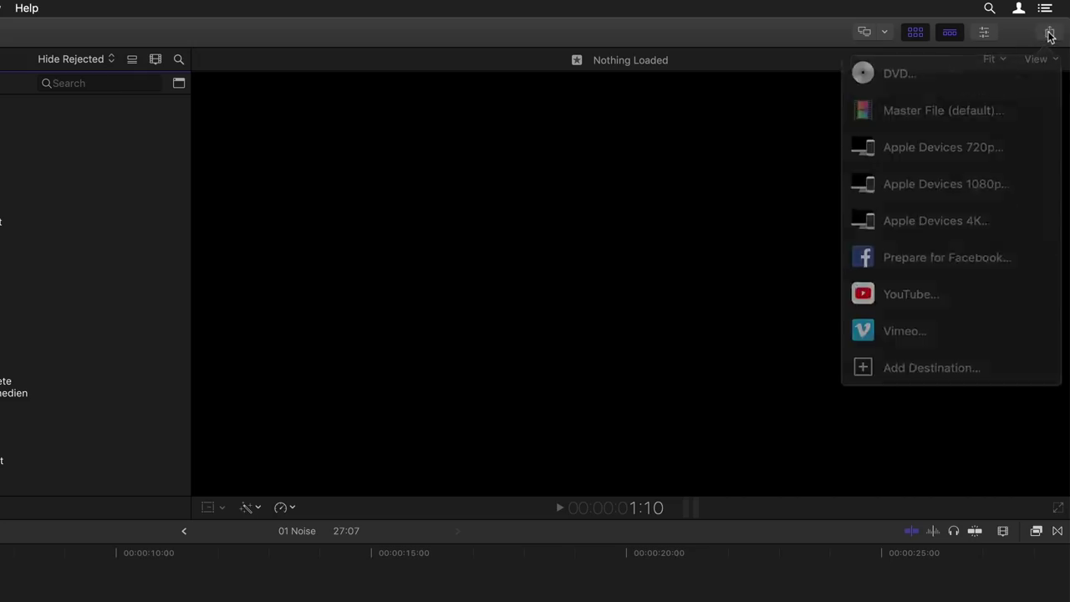
Choose Master File (default) as the share destination for the eight projects.
click(953, 101)
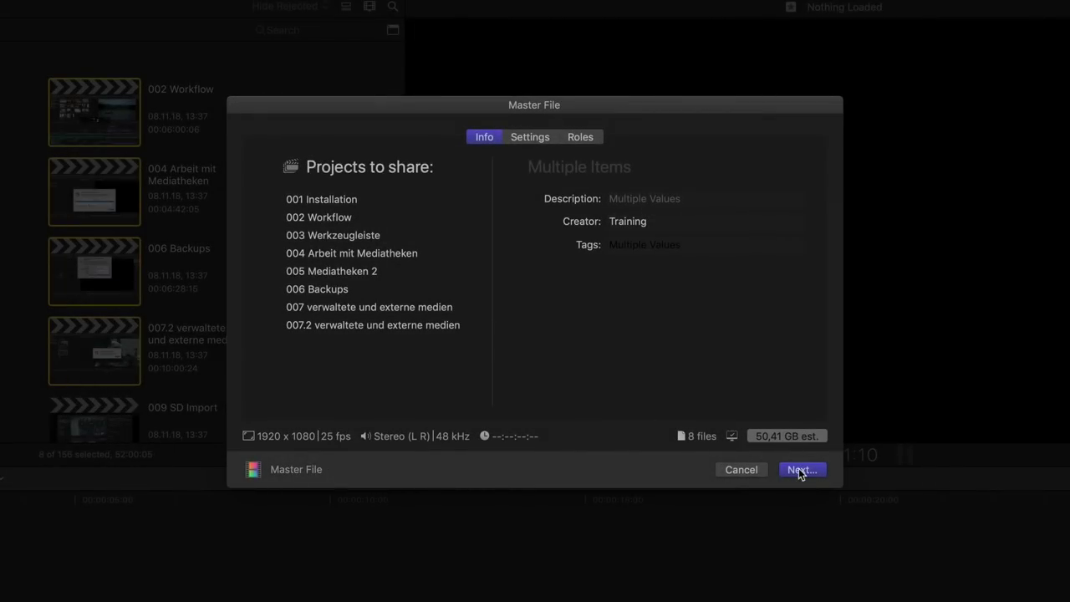
Confirm the Master File batch export and watch each file's progress in Background Tasks.
click(800, 470)
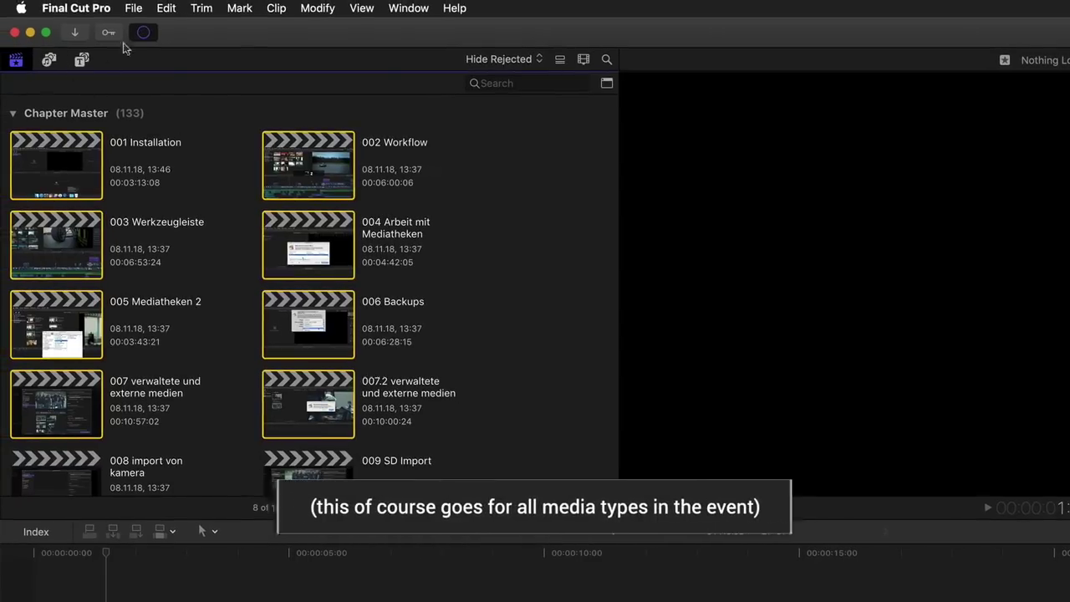
click(143, 33)
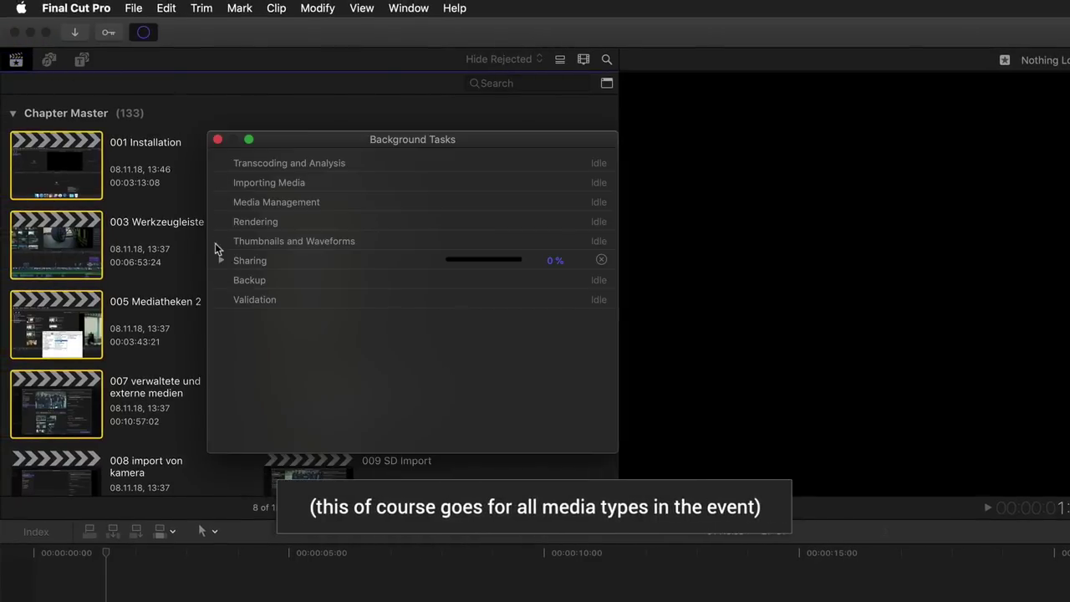
click(221, 260)
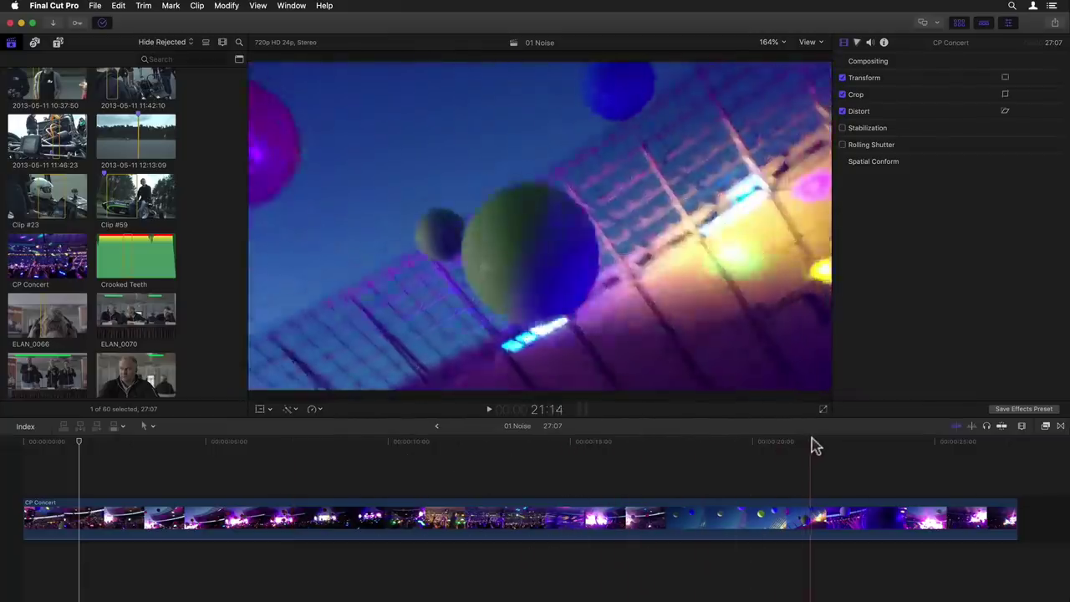
Play and stop the CP Concert clip, then park the playhead on the red balloon shot at 16:03.
key(space)
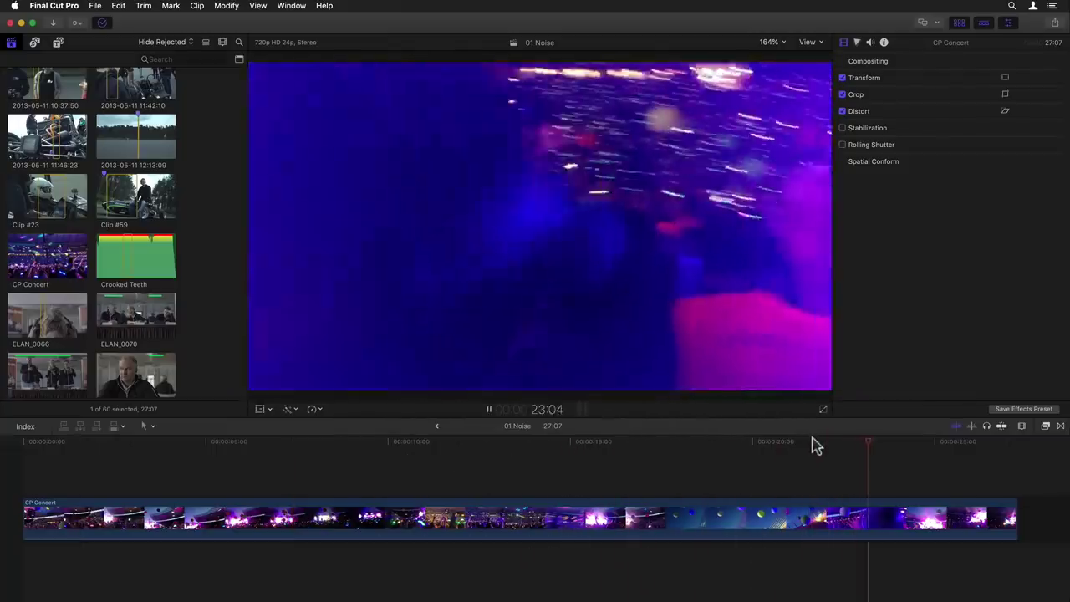
key(space)
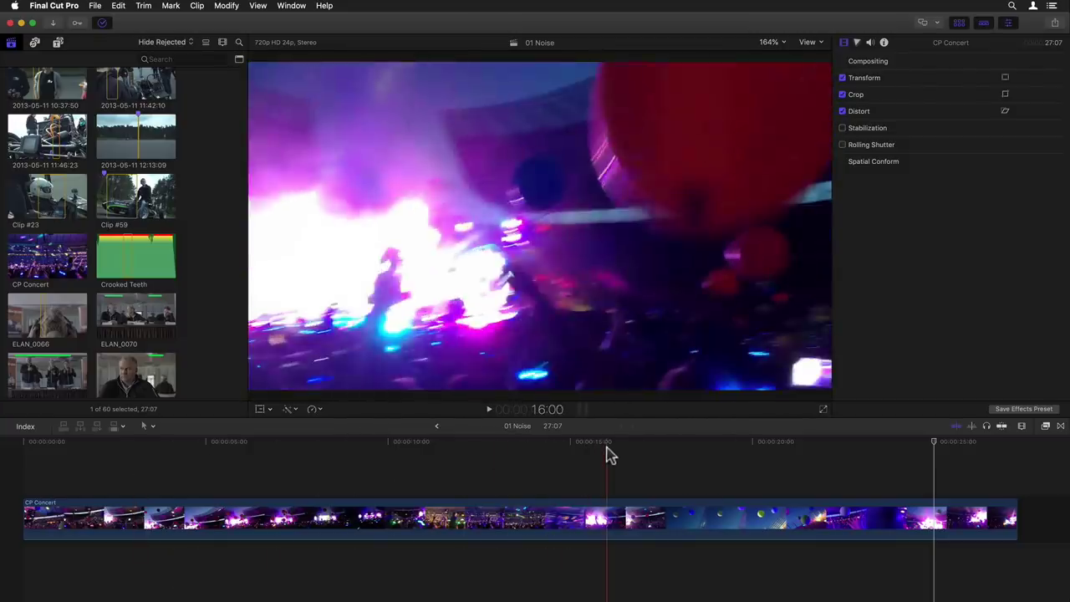
click(611, 451)
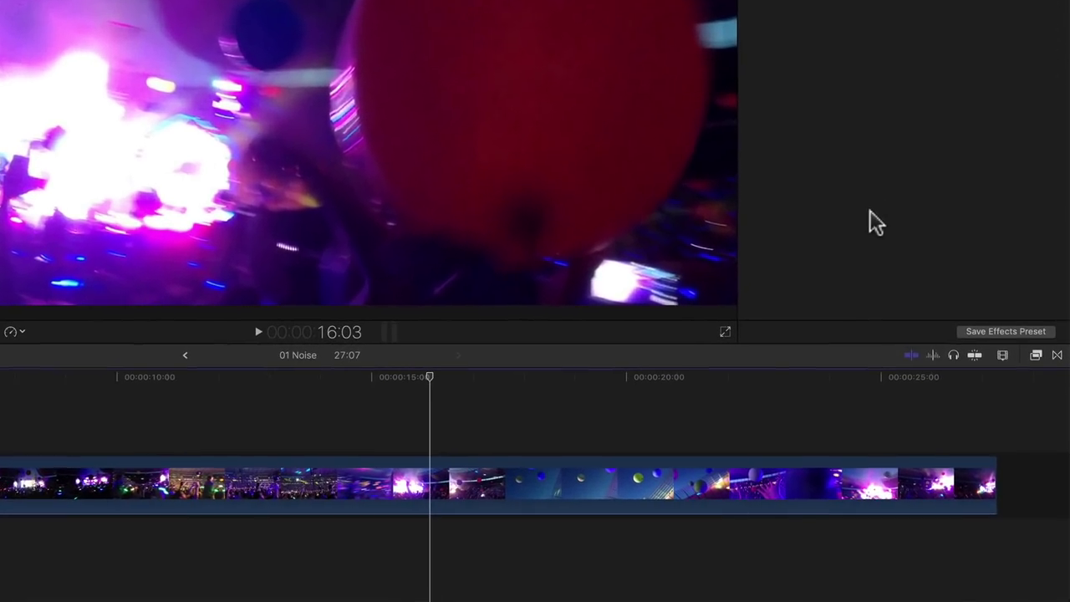
Drag Noise Reduction from the Basics video effects onto the CP Concert clip.
click(1036, 355)
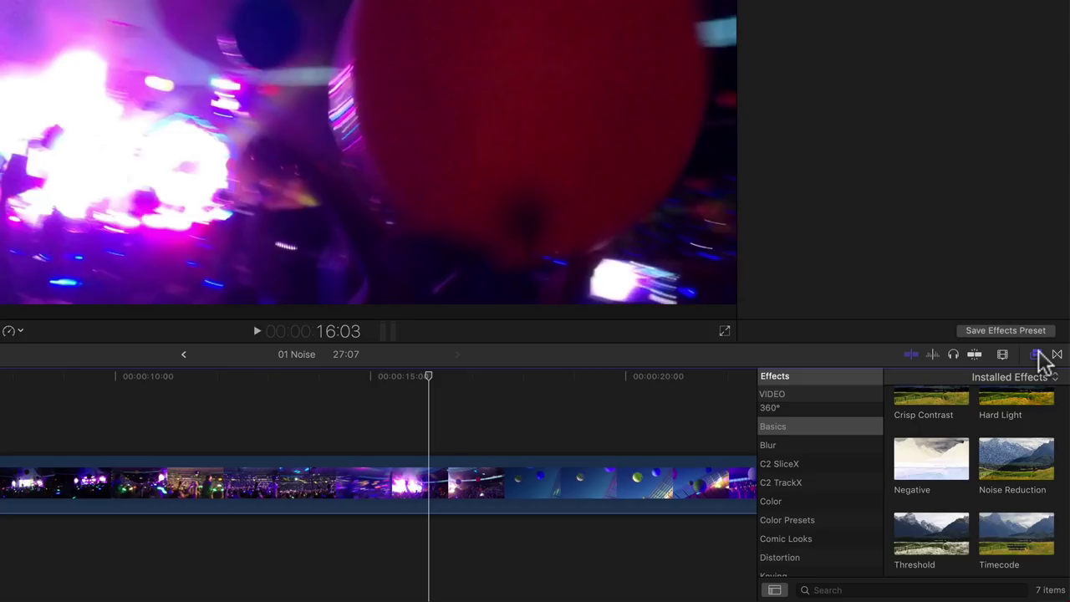
click(784, 428)
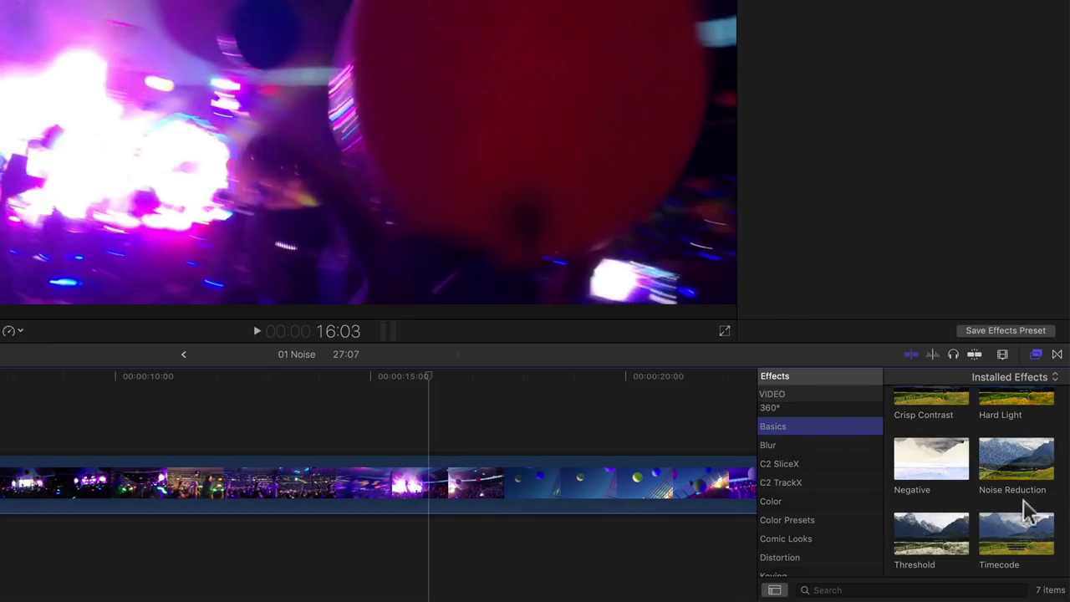
click(1021, 480)
drag(1014, 475, 674, 495)
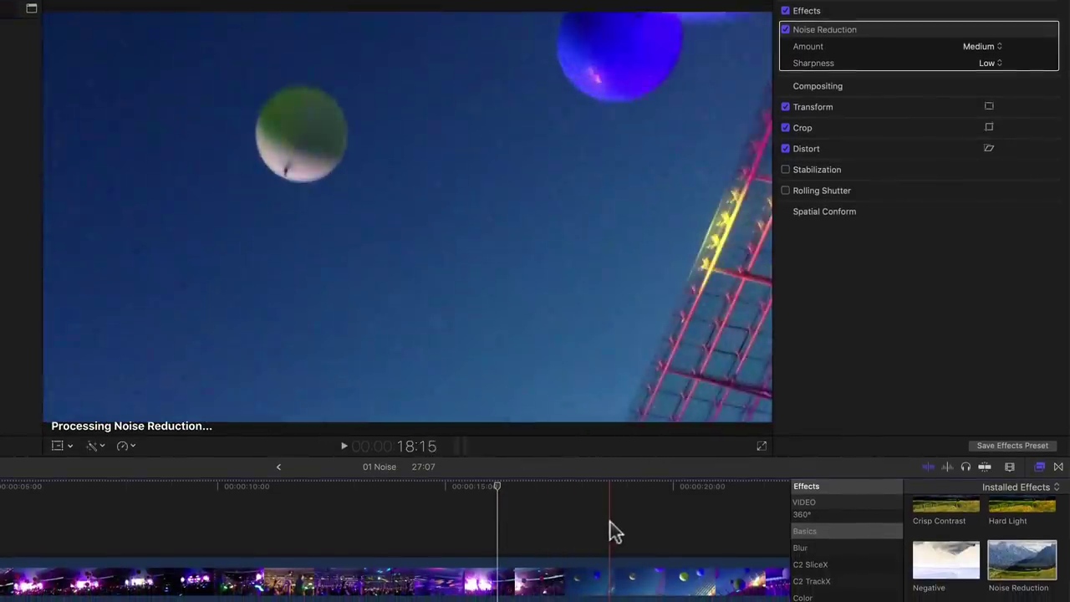
Toggle Noise Reduction off and on to compare the denoised balloon shot with the grainy original.
click(613, 524)
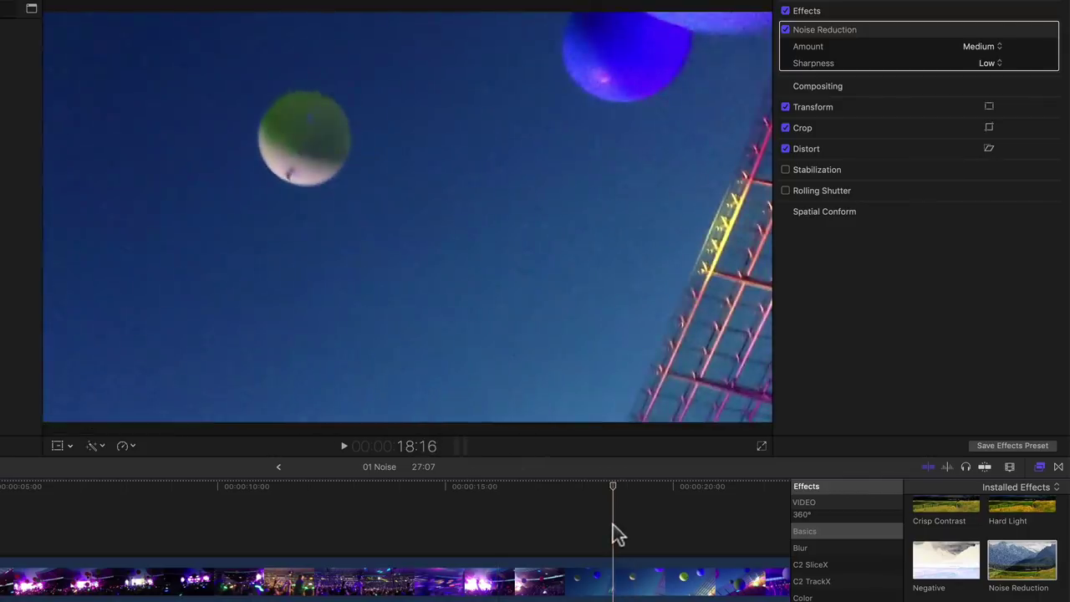
click(1037, 467)
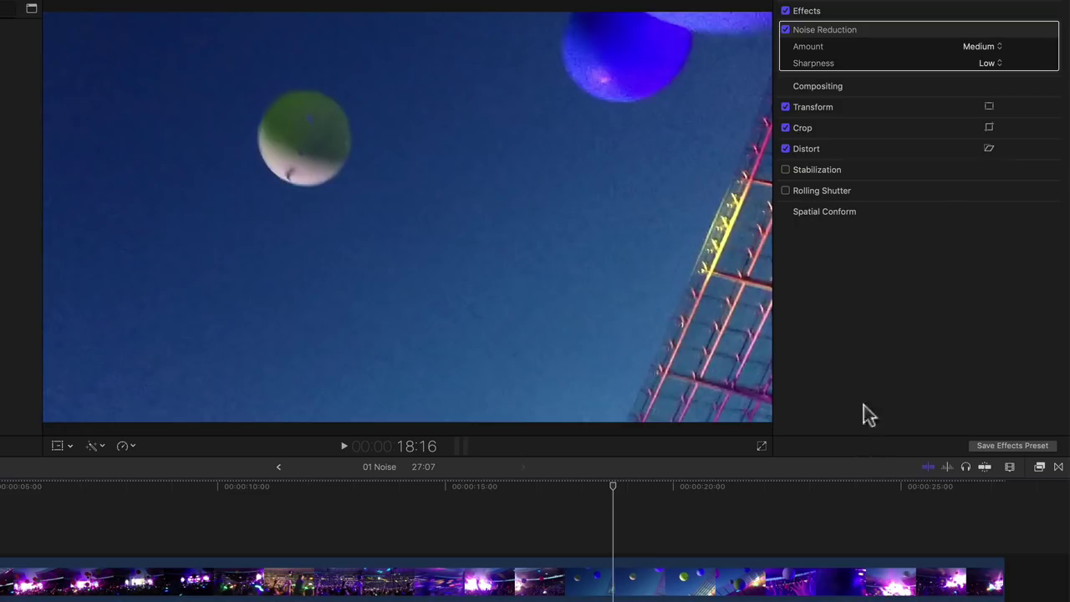
click(786, 30)
click(786, 30)
mouse_move(824, 30)
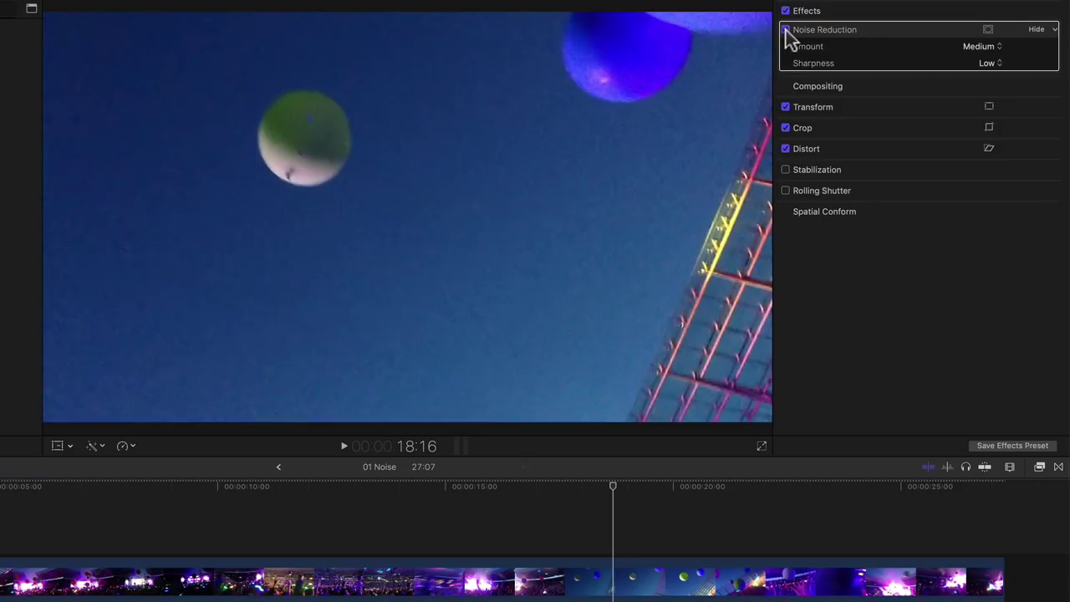
click(786, 30)
click(649, 512)
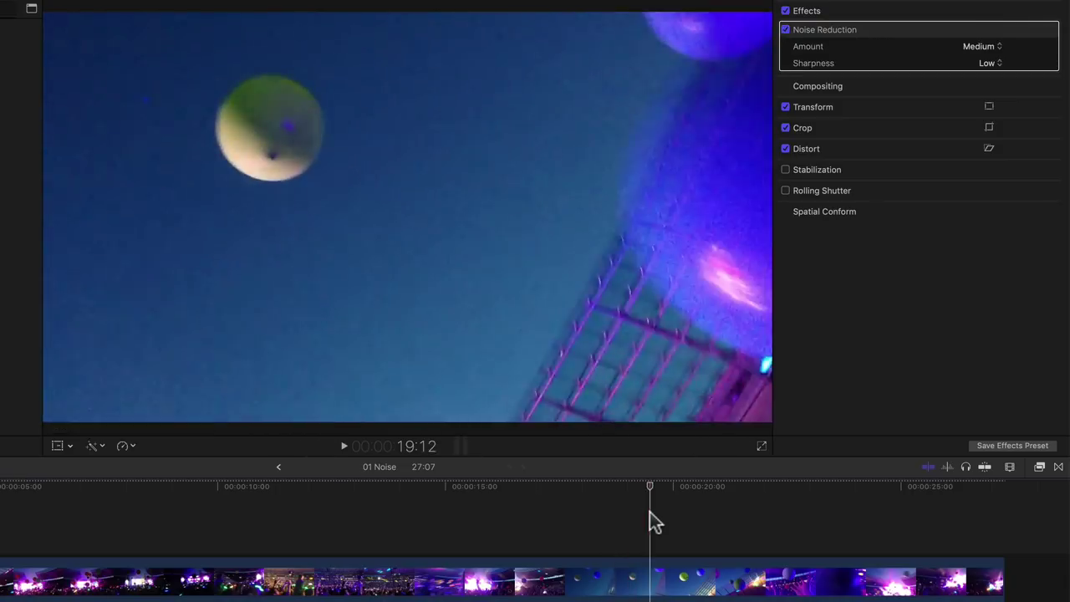
click(785, 30)
click(785, 30)
click(785, 30)
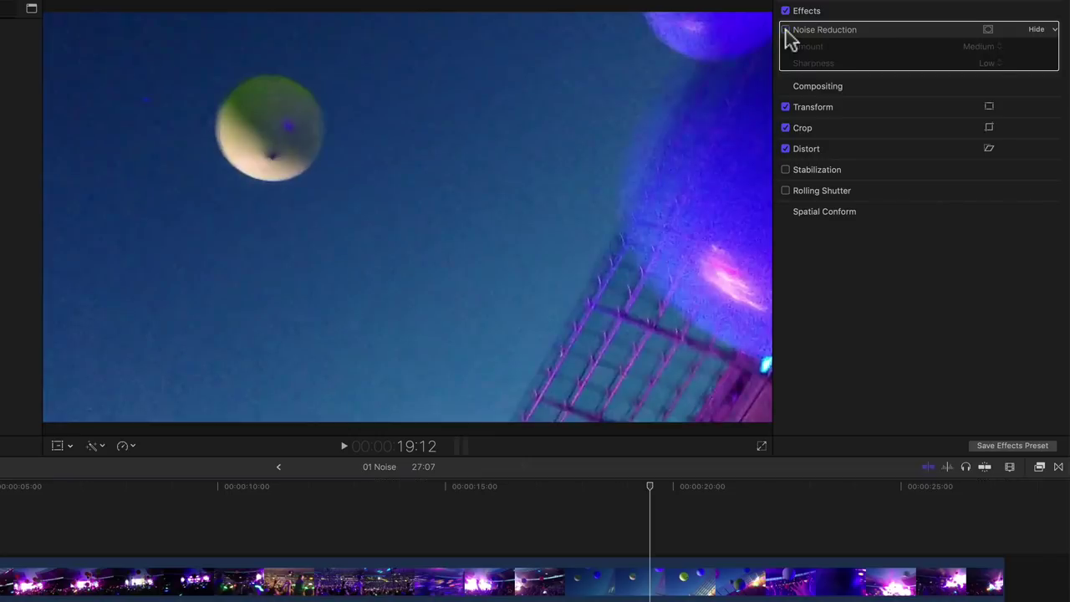
click(786, 30)
Try Low and then Maximum noise reduction amounts on the balloon shot.
click(980, 47)
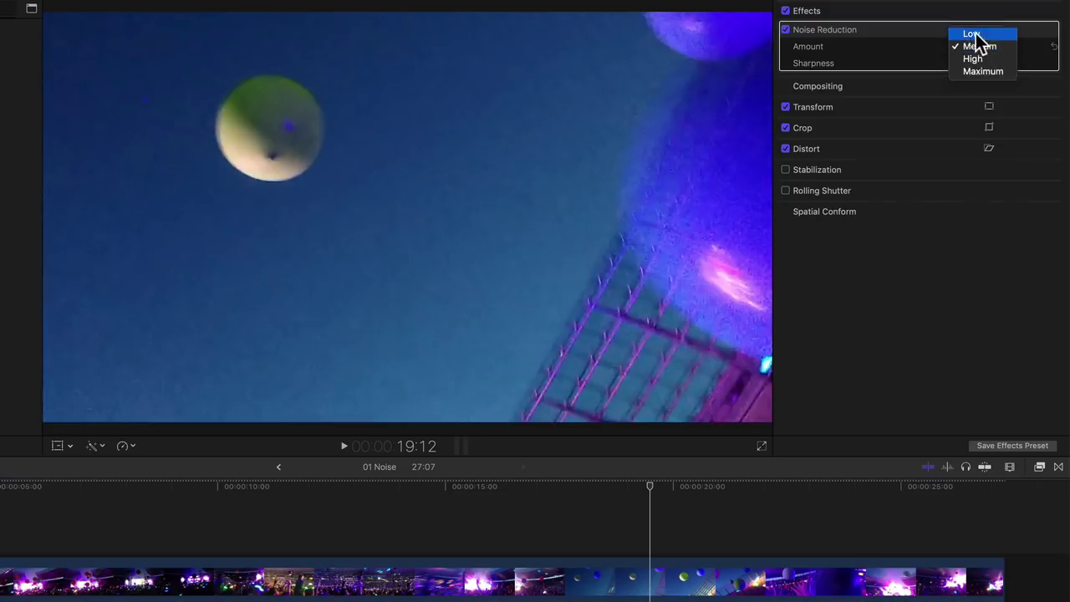
click(976, 37)
click(978, 50)
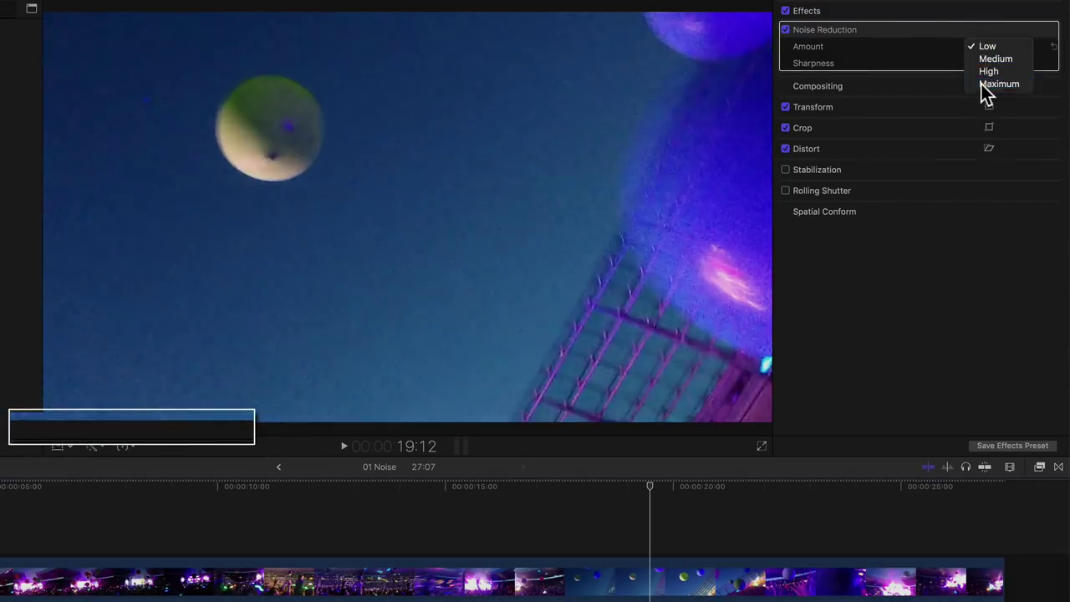
click(985, 84)
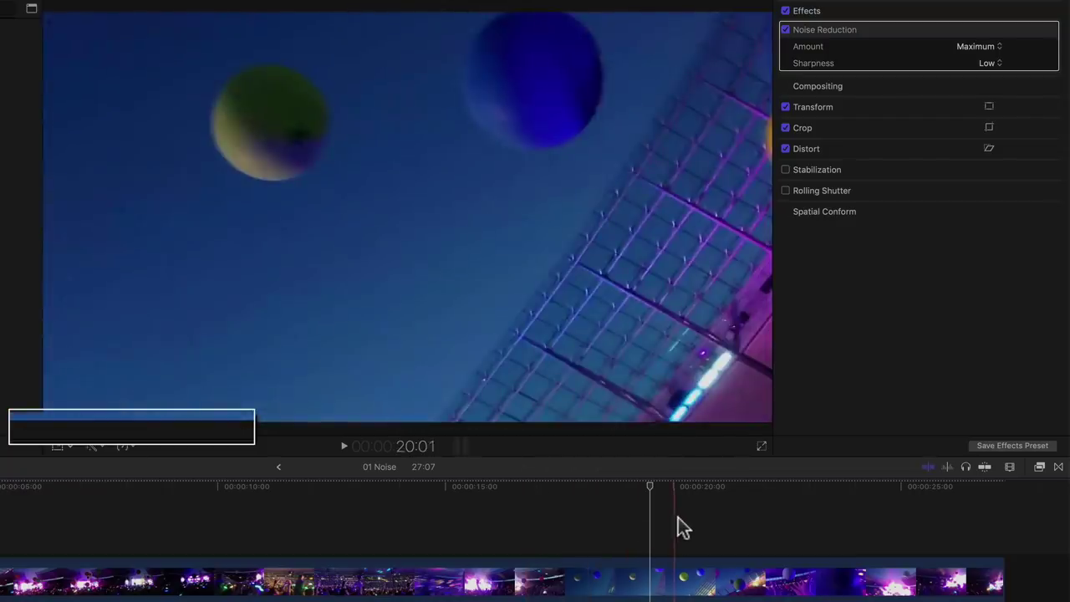
At the 20:19 frame, compare High, Medium, Low and Maximum noise reduction amounts.
click(709, 519)
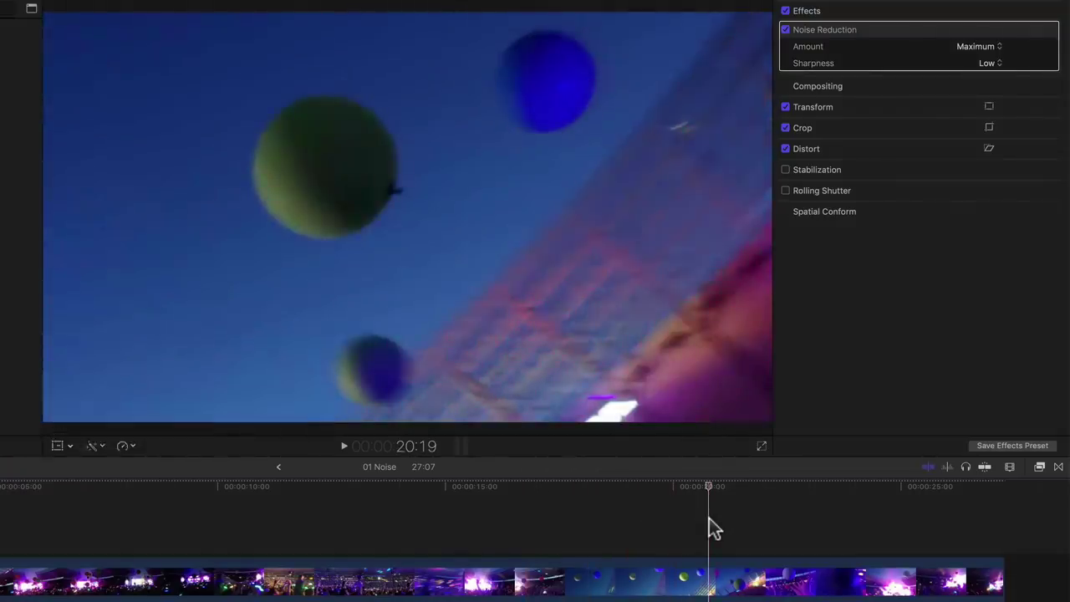
click(978, 46)
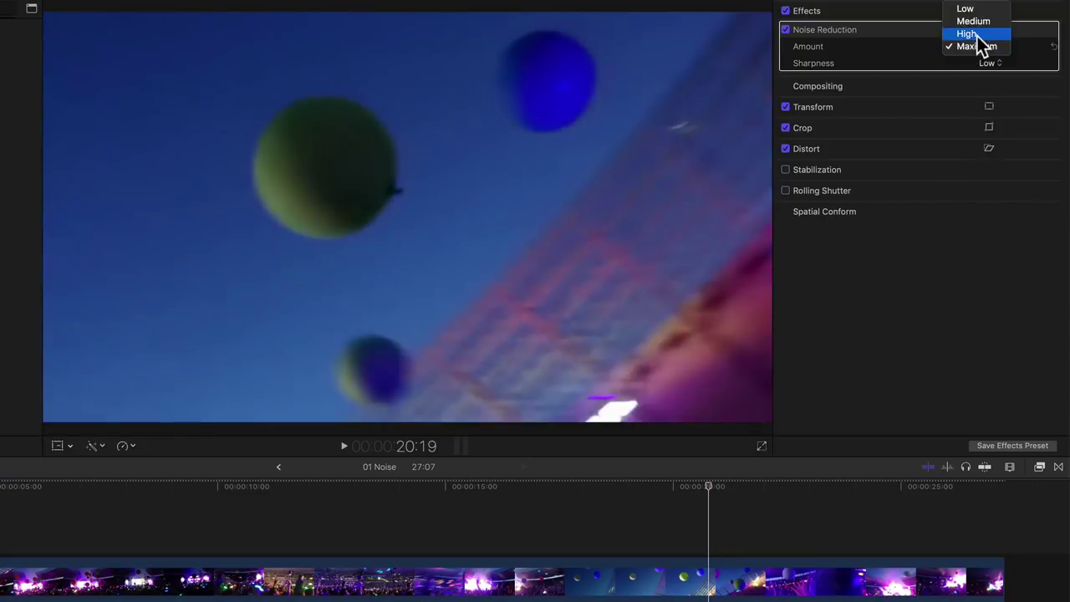
click(978, 36)
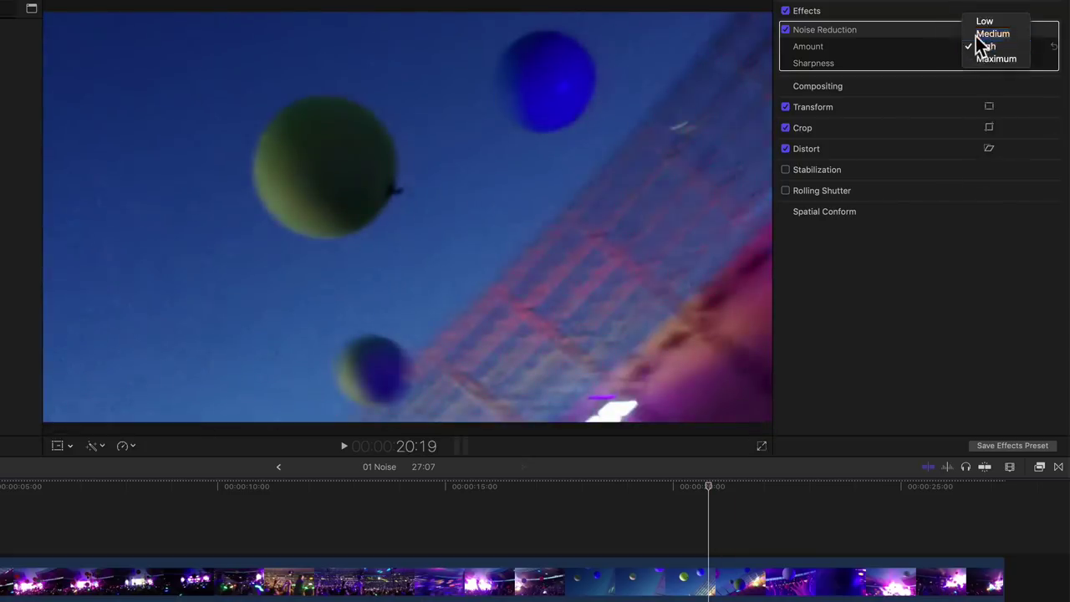
click(976, 35)
click(975, 33)
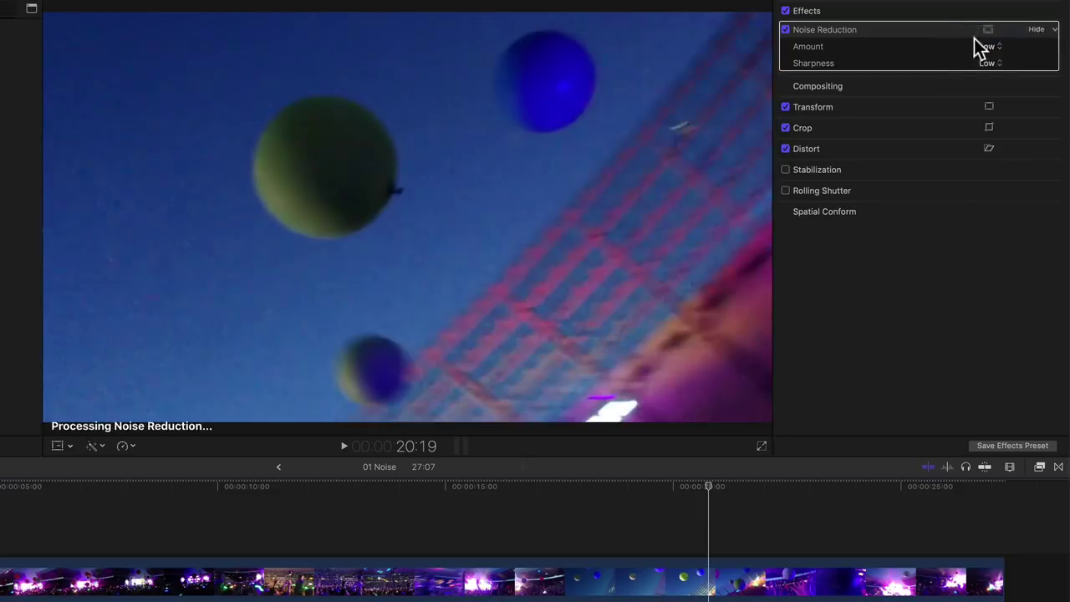
click(980, 47)
click(982, 80)
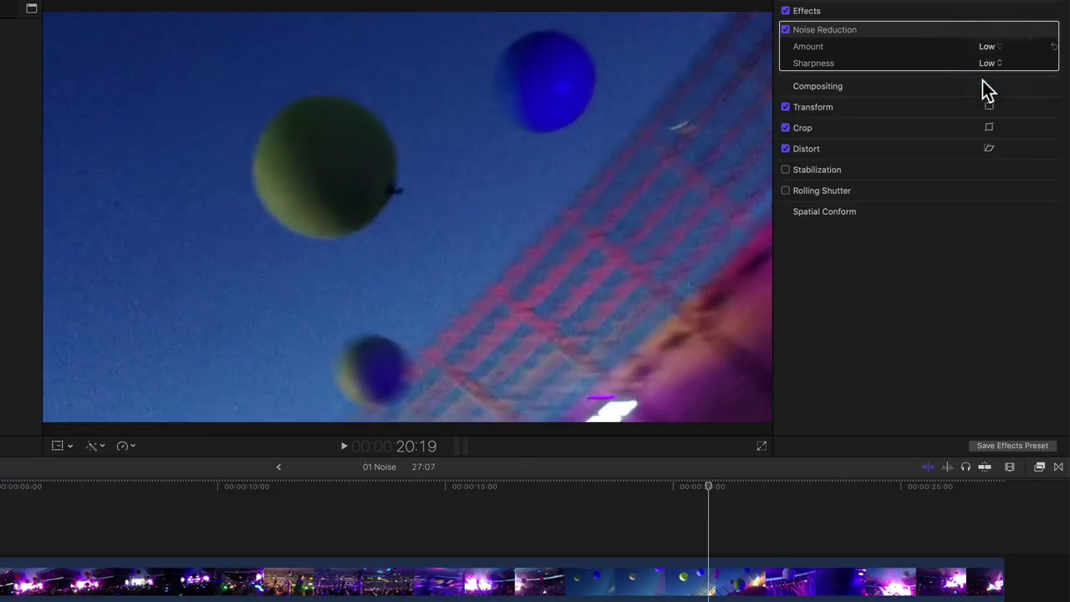
click(975, 45)
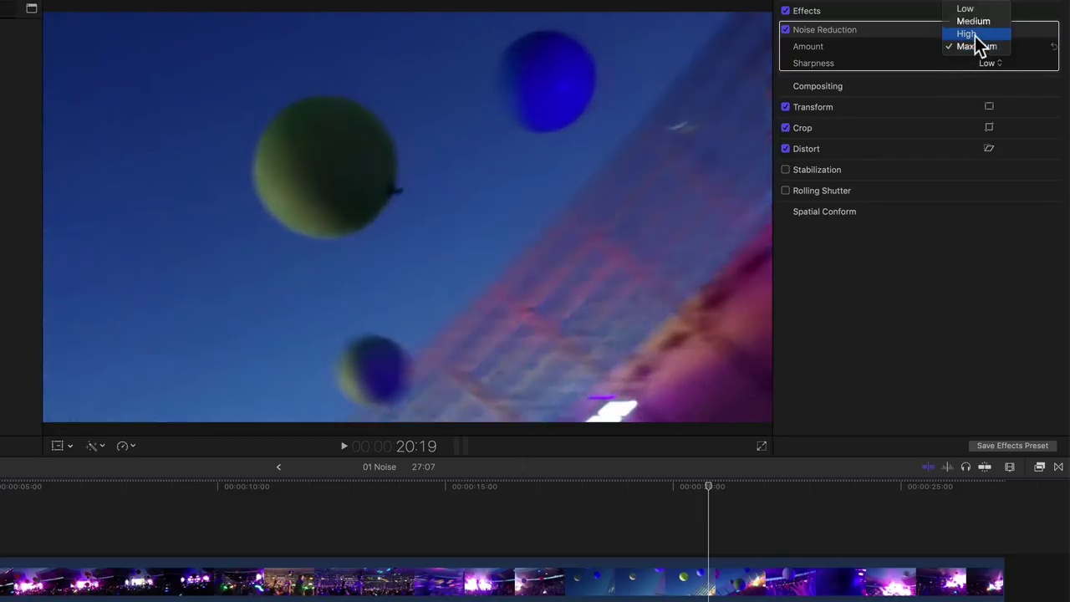
click(975, 42)
click(973, 36)
click(983, 65)
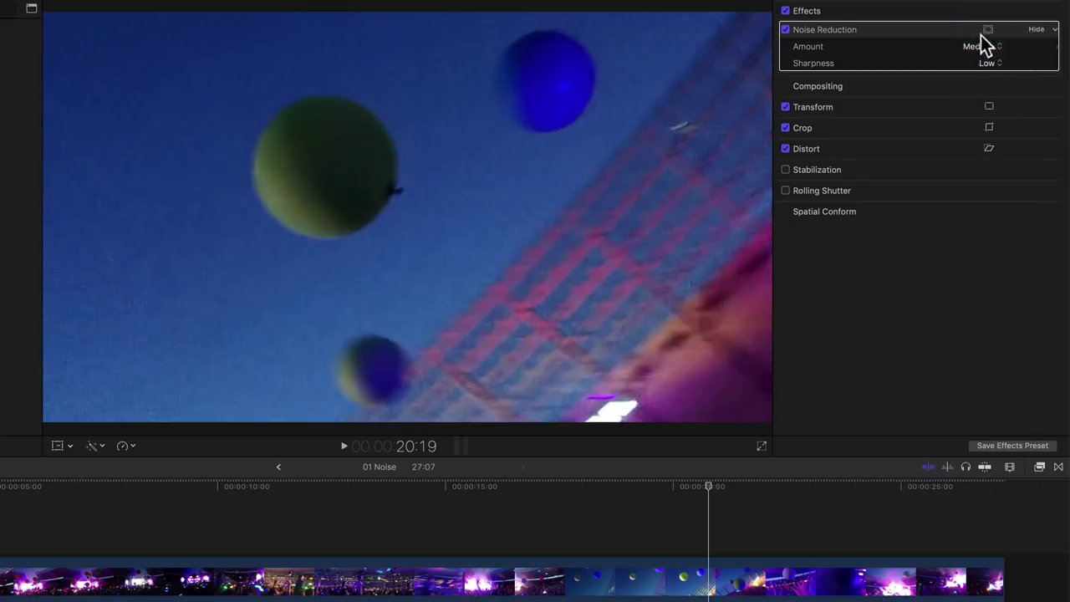
Set Amount to High and Sharpness to Medium, then toggle the effect to compare.
click(976, 46)
click(977, 60)
click(983, 62)
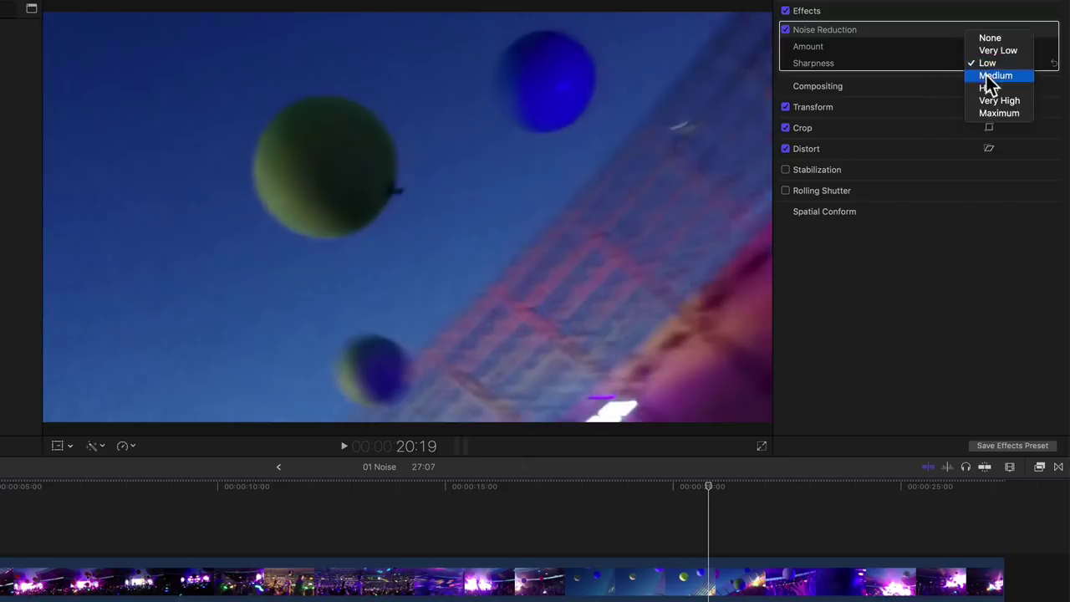
click(985, 74)
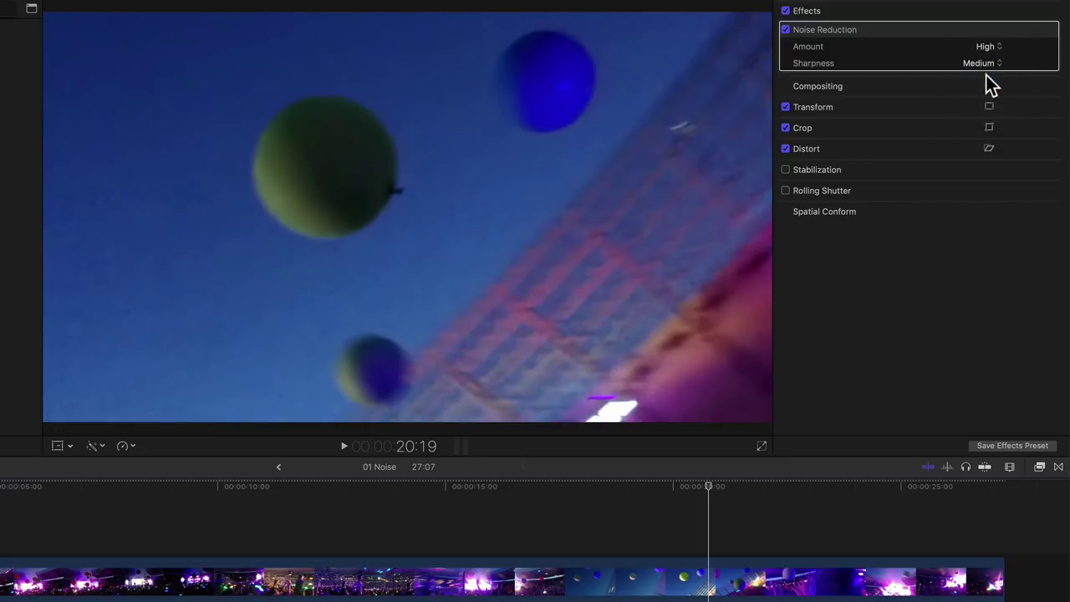
click(786, 30)
click(786, 30)
click(786, 30)
click(786, 30)
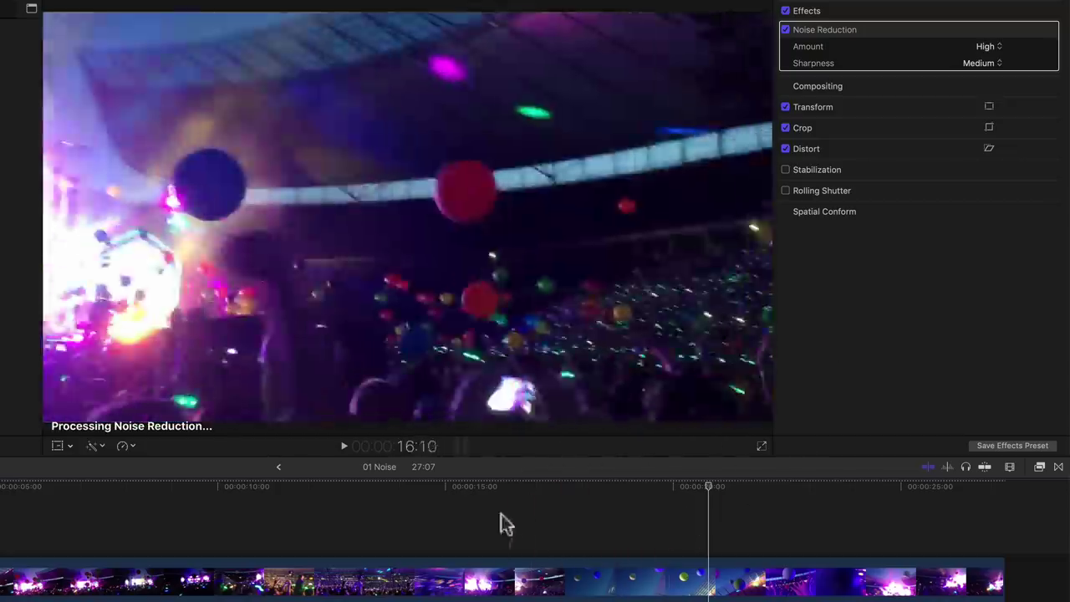
Play and pause the denoised concert footage, stopping at 20:19 and replaying from 17:03.
key(space)
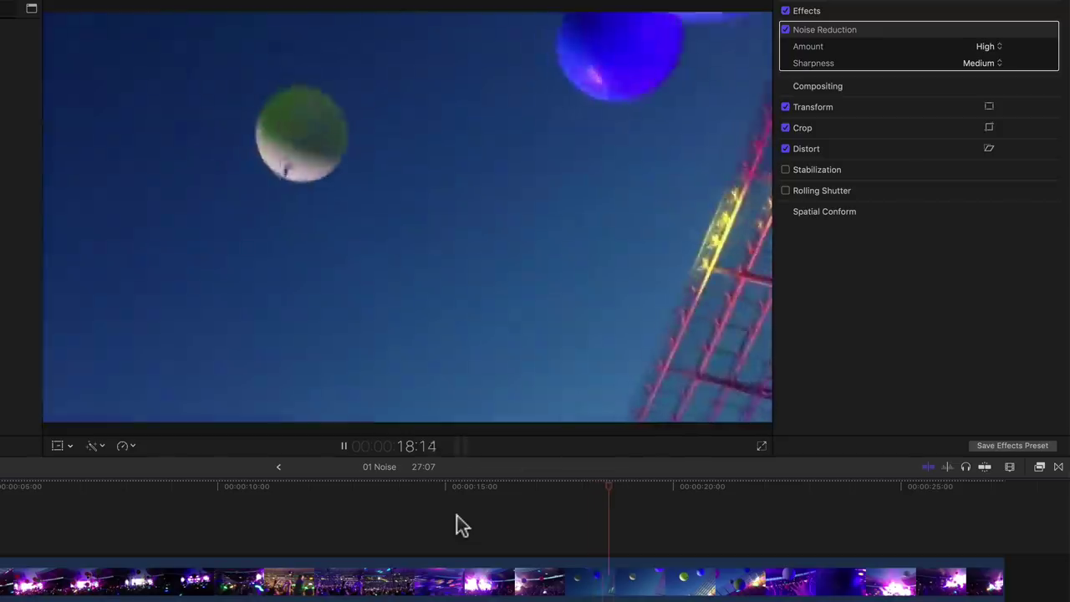
key(space)
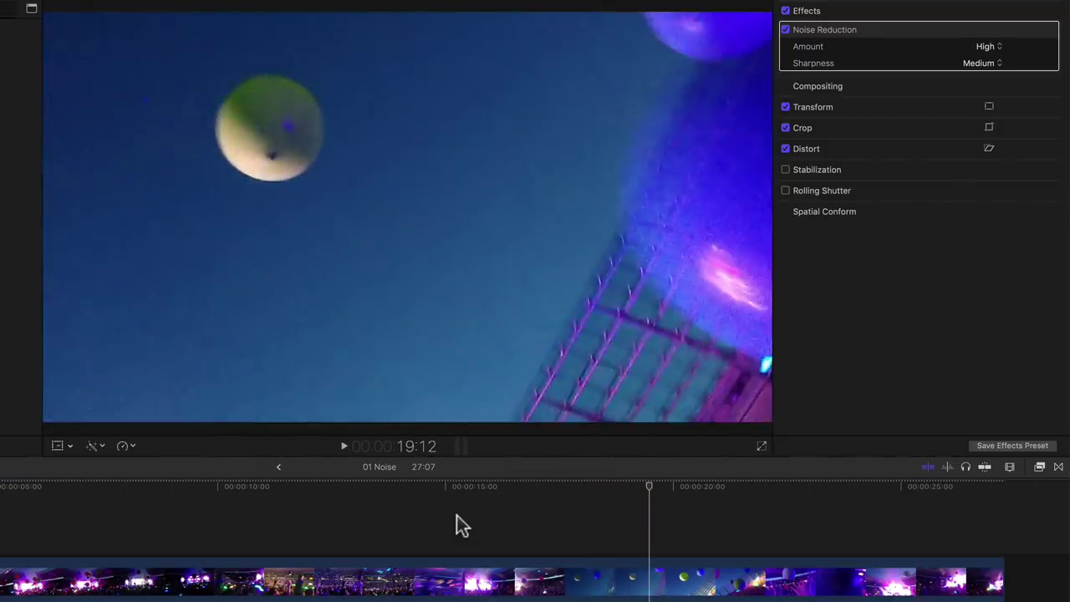
key(space)
key(space)
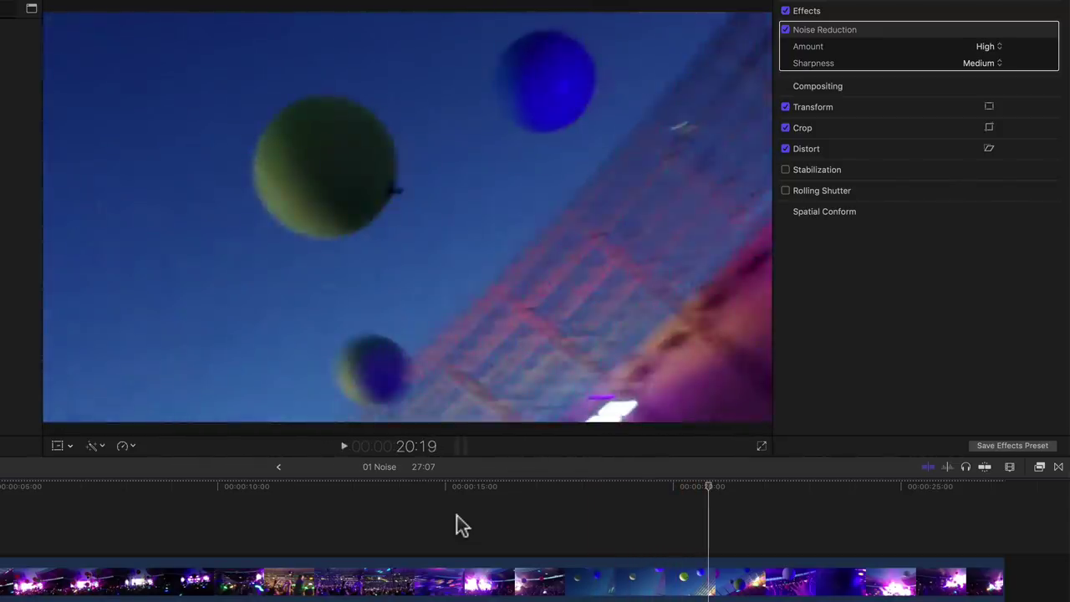
key(space)
key(space)
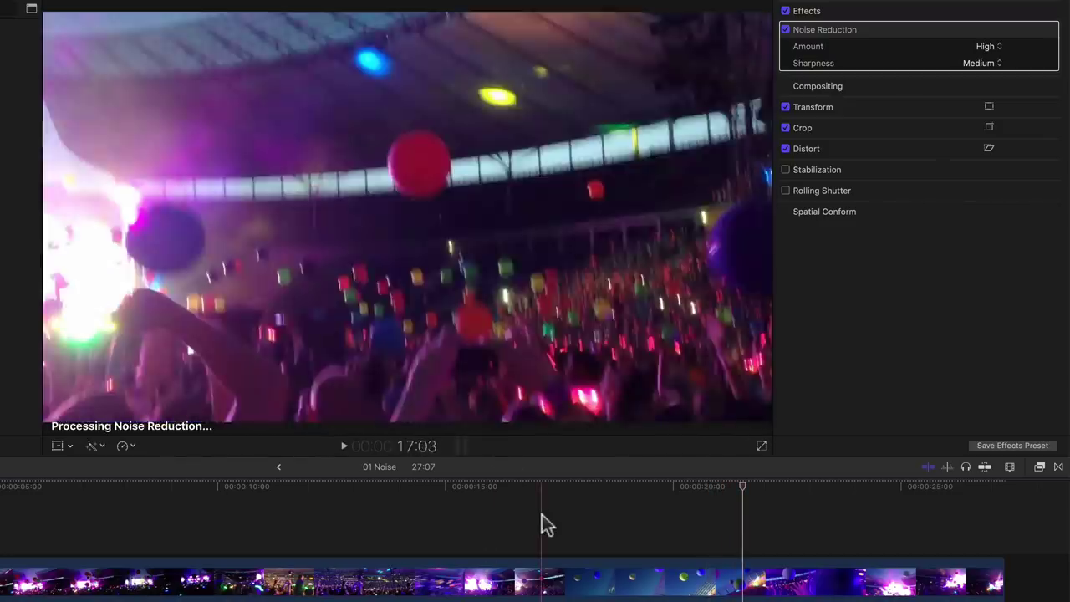
key(space)
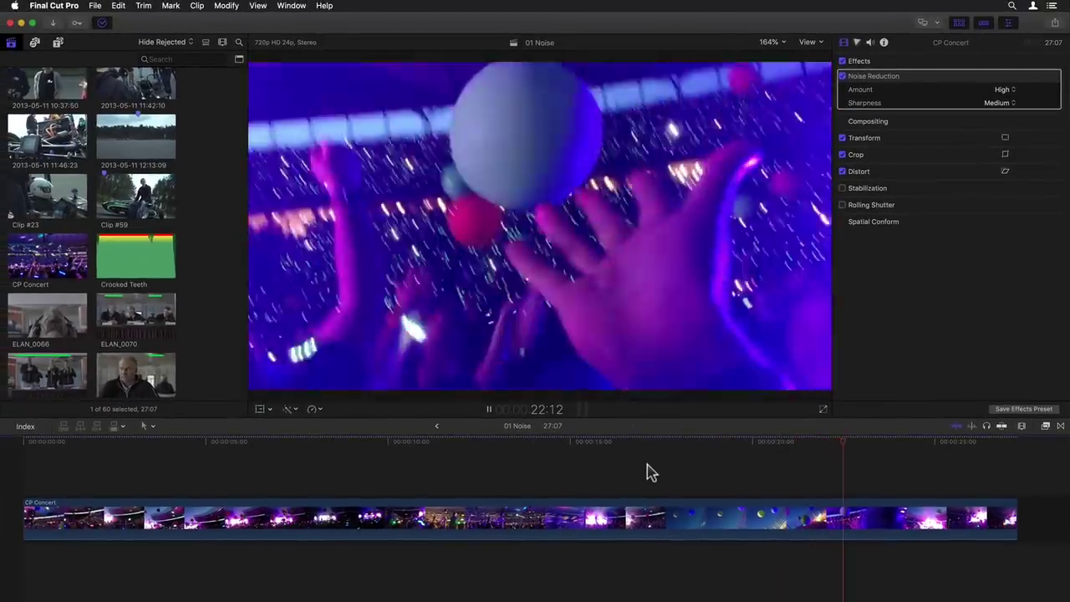
key(space)
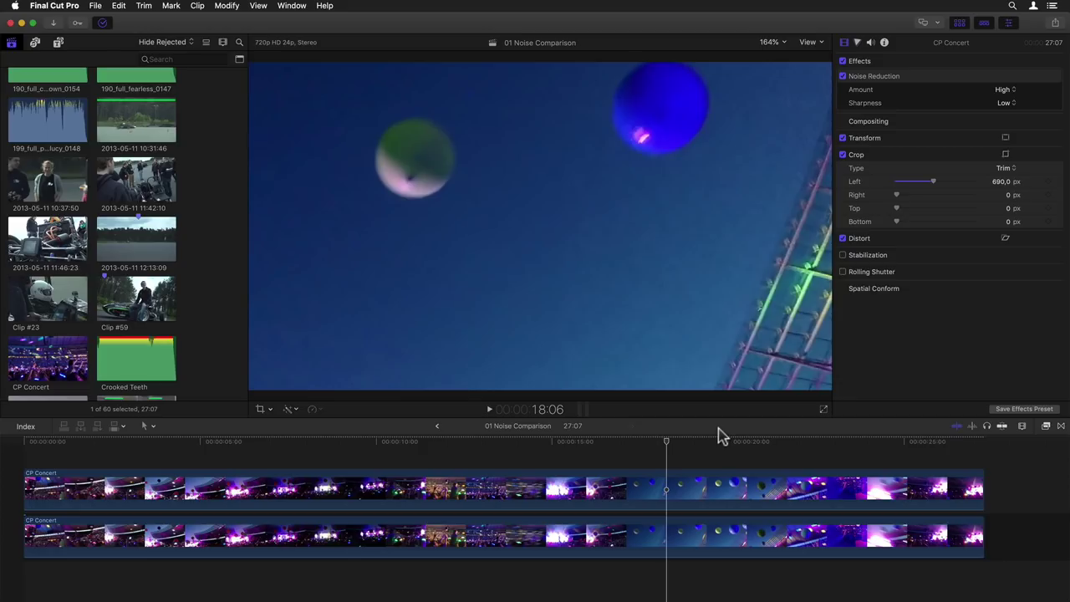
Select the top, then the bottom CP Concert clip to inspect their Noise Reduction settings.
click(679, 493)
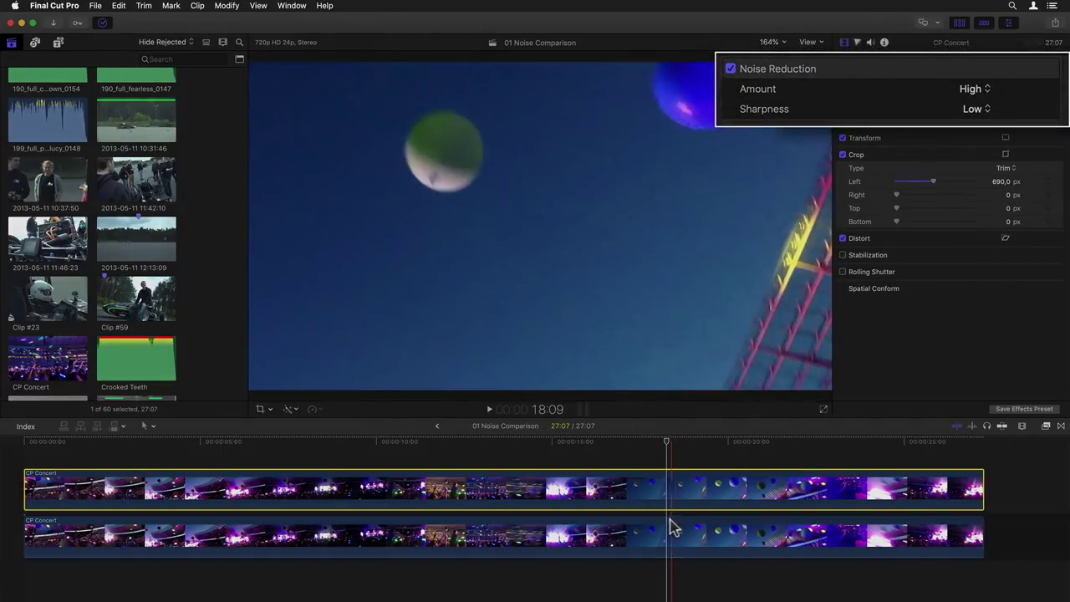
click(671, 528)
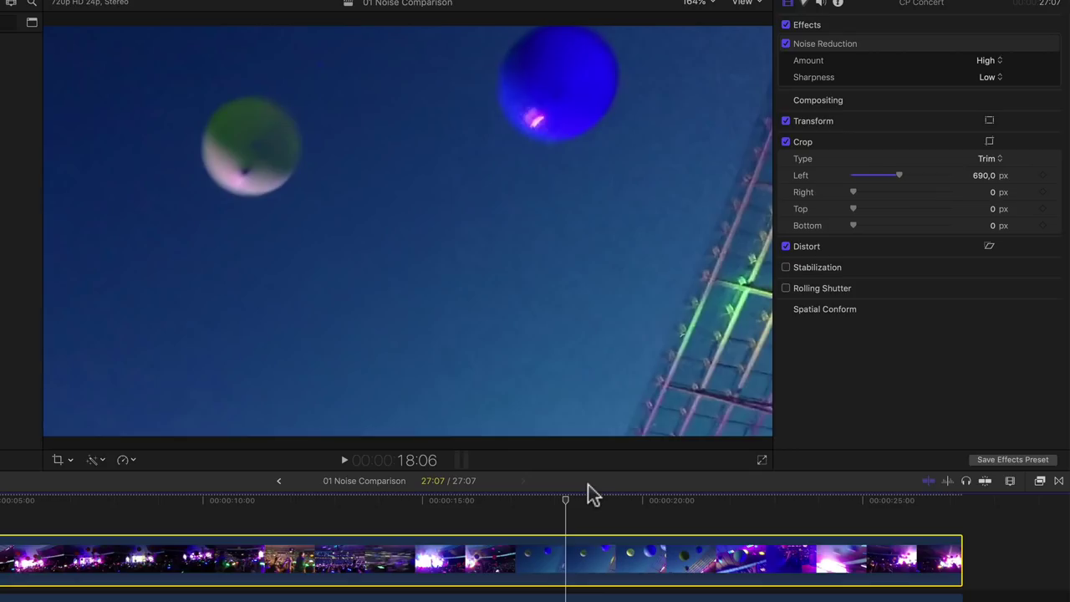
Move the comparison clip's left crop edge from 690 to 646 px, then deselect the clip.
click(989, 141)
mouse_move(898, 175)
mouse_down()
mouse_move(865, 186)
mouse_move(862, 176)
mouse_move(943, 177)
mouse_move(851, 178)
mouse_move(945, 189)
mouse_move(899, 188)
mouse_up()
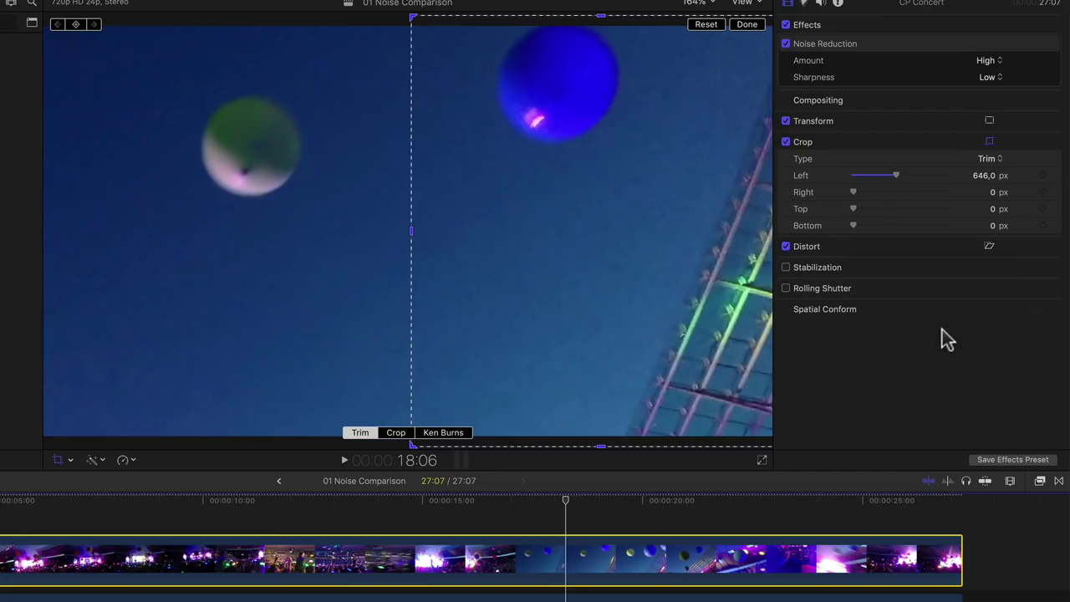
click(989, 141)
click(557, 520)
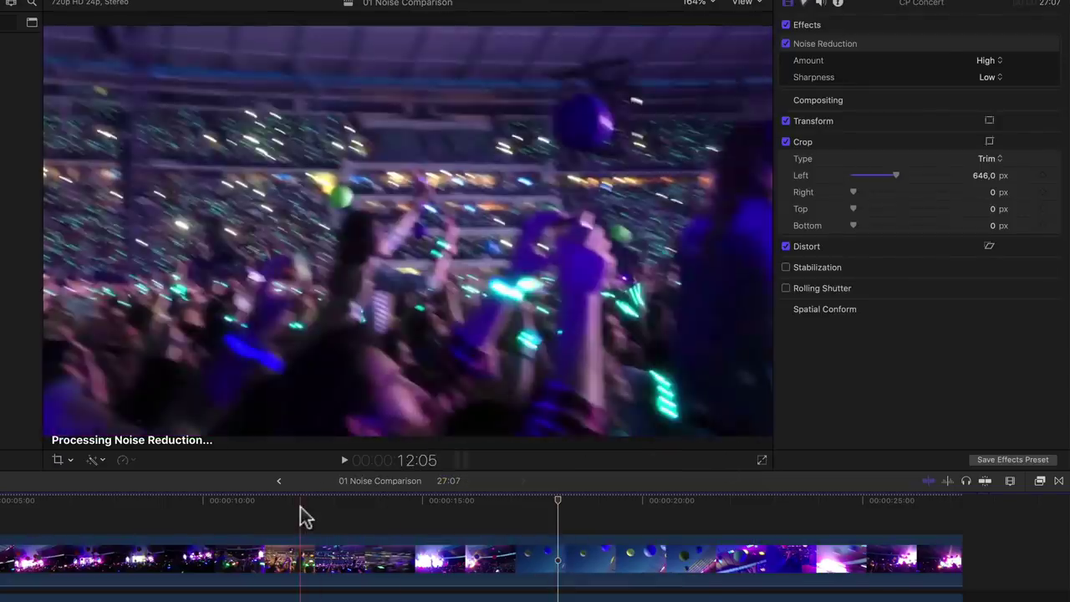
Play back the noise-reduced CP Concert comparison, dismissing the dropped-frames warnings along the way.
key(space)
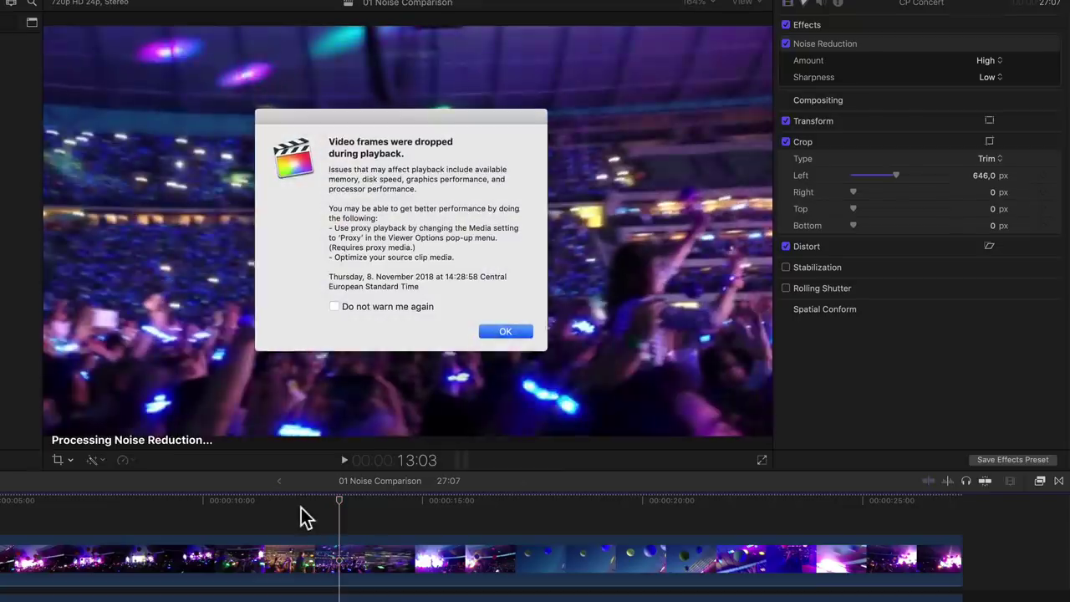
click(505, 332)
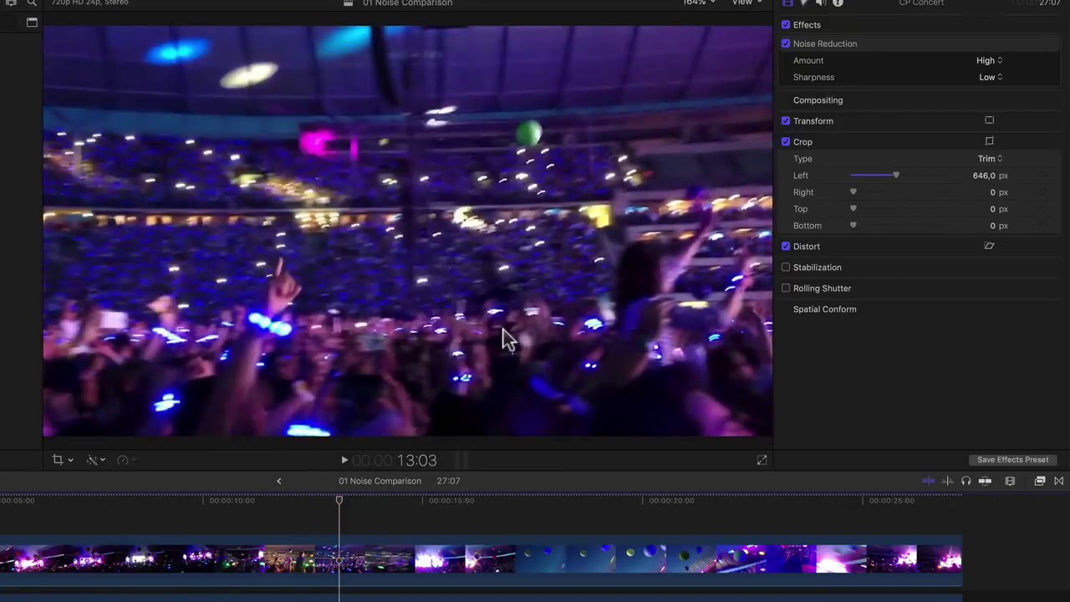
key(space)
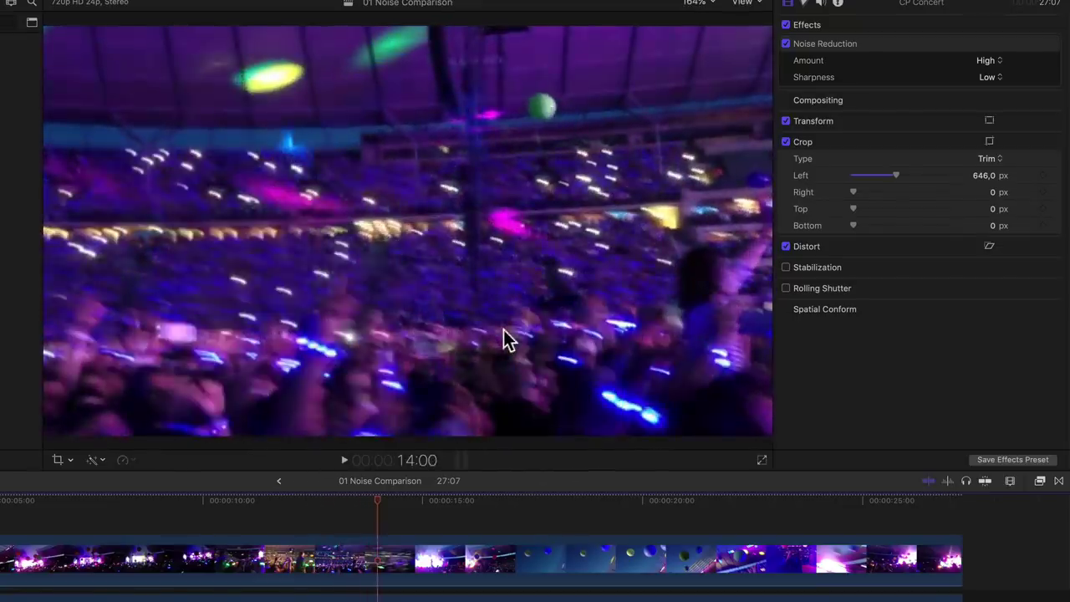
click(505, 333)
key(space)
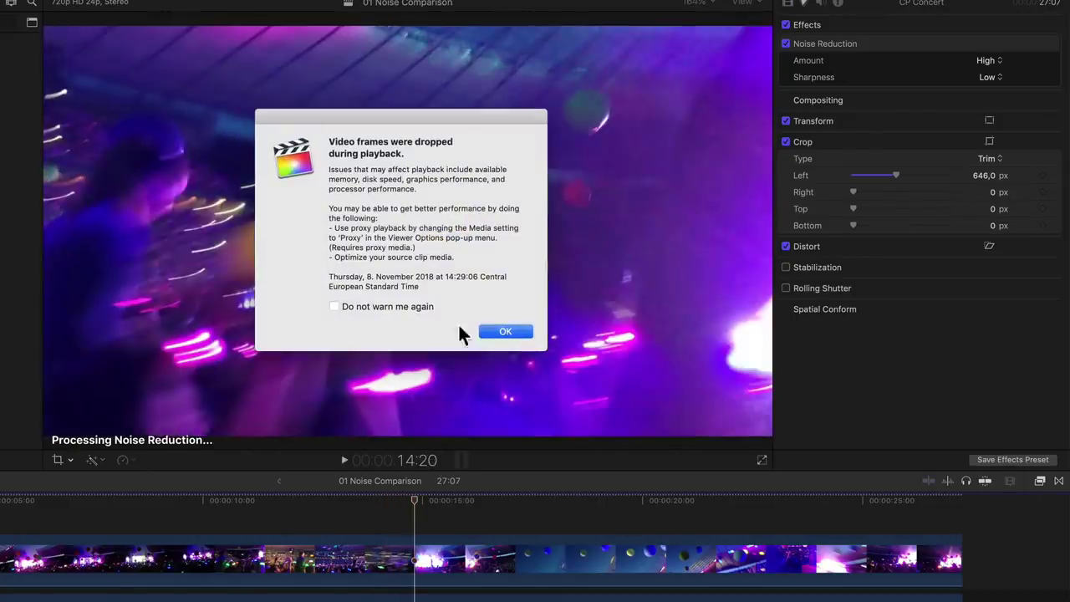
click(502, 332)
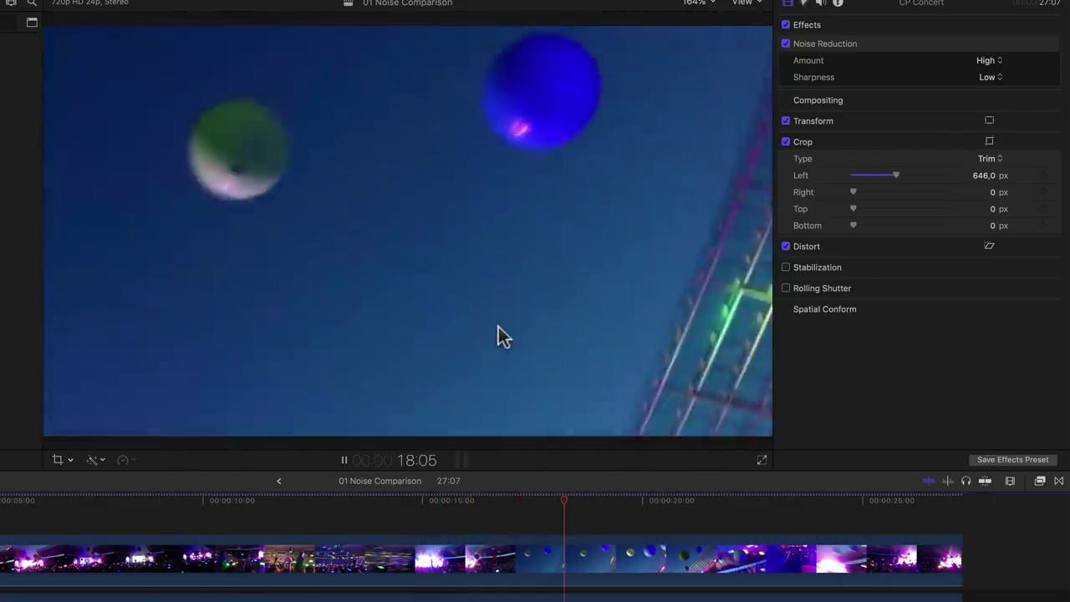
key(space)
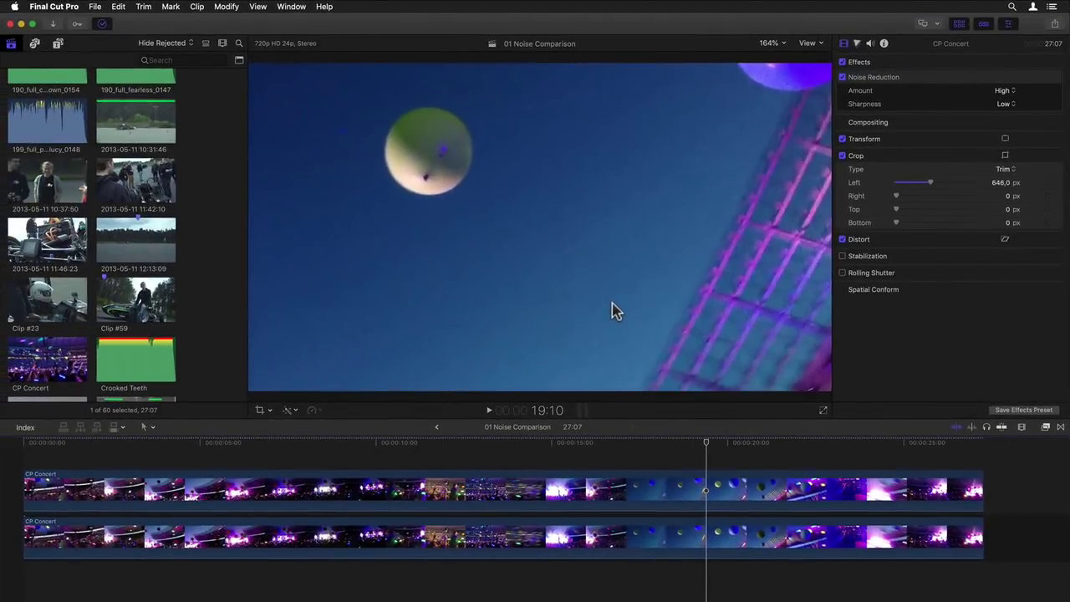
key(space)
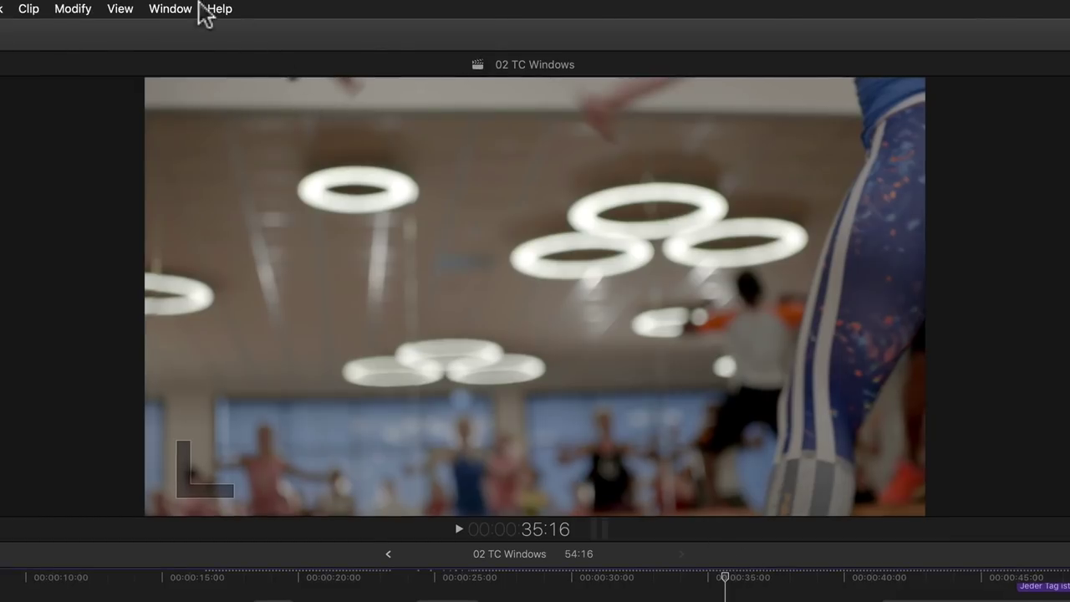
Open a floating Project Timecode window, position it and enlarge it.
click(178, 10)
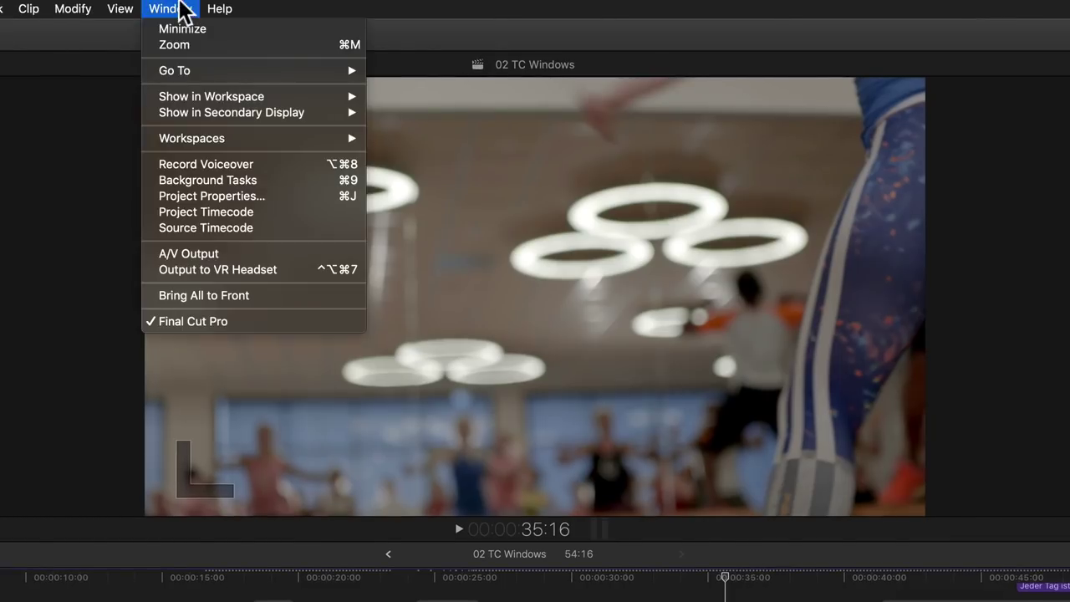
click(331, 212)
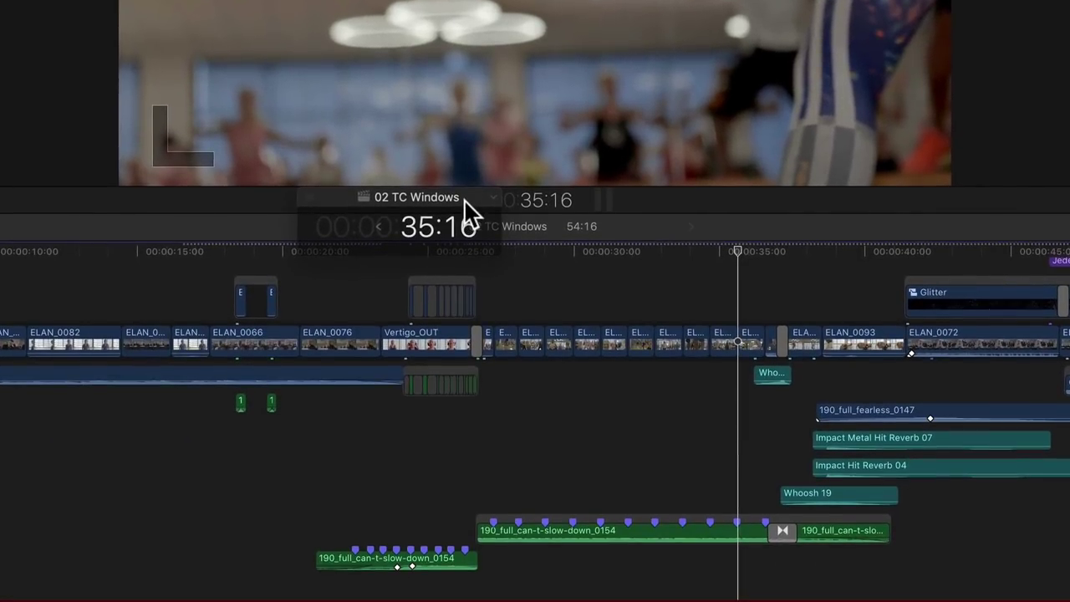
drag(466, 204, 465, 210)
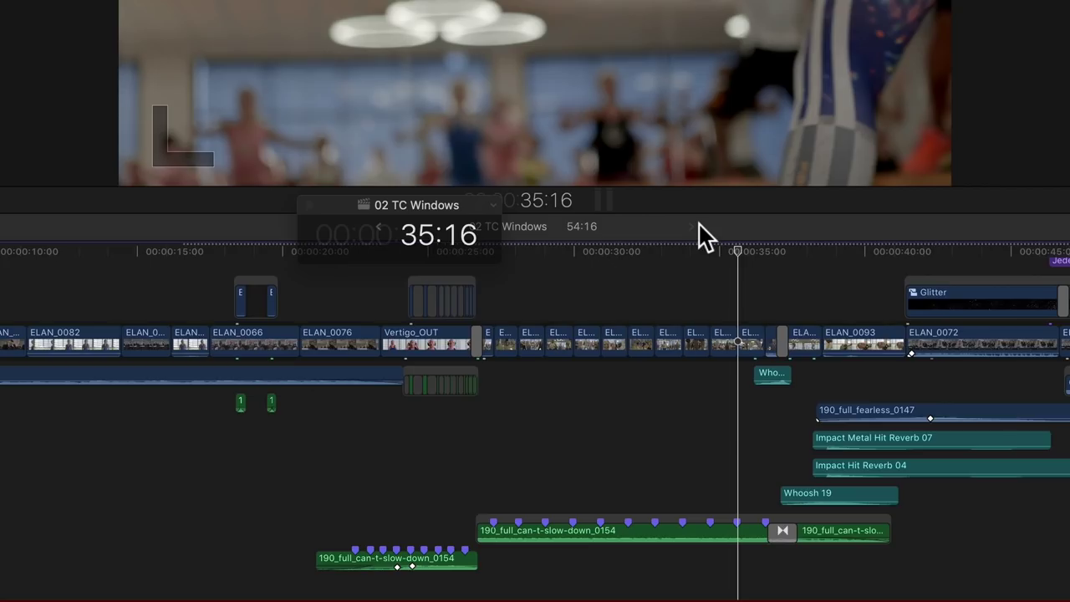
drag(493, 256, 860, 418)
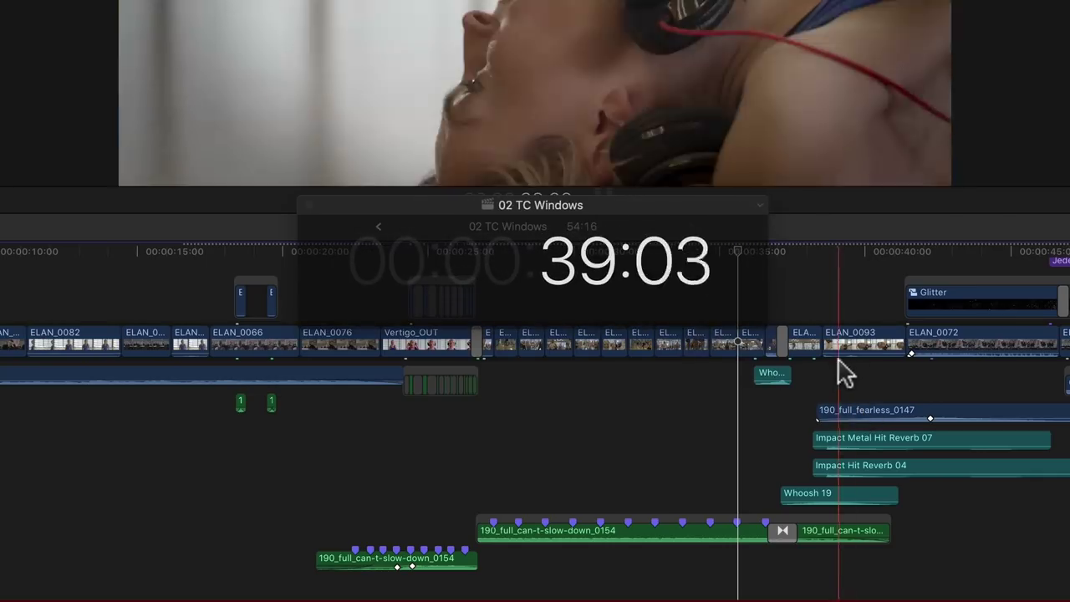
Set the readout background to 50%, shrink it, and open a Source Timecode window.
click(759, 205)
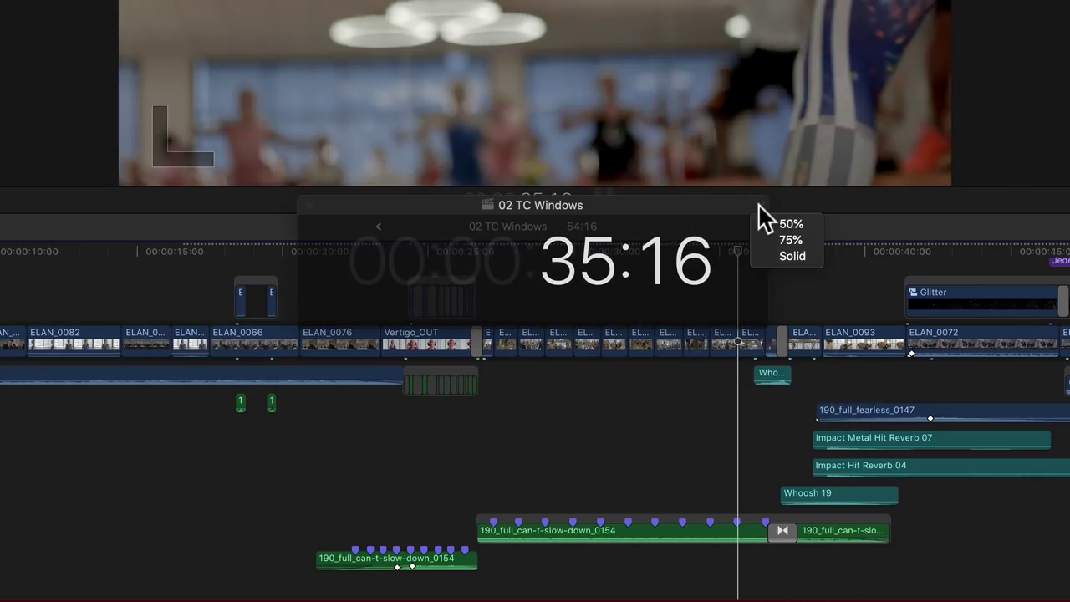
click(783, 240)
click(760, 207)
click(774, 256)
click(760, 208)
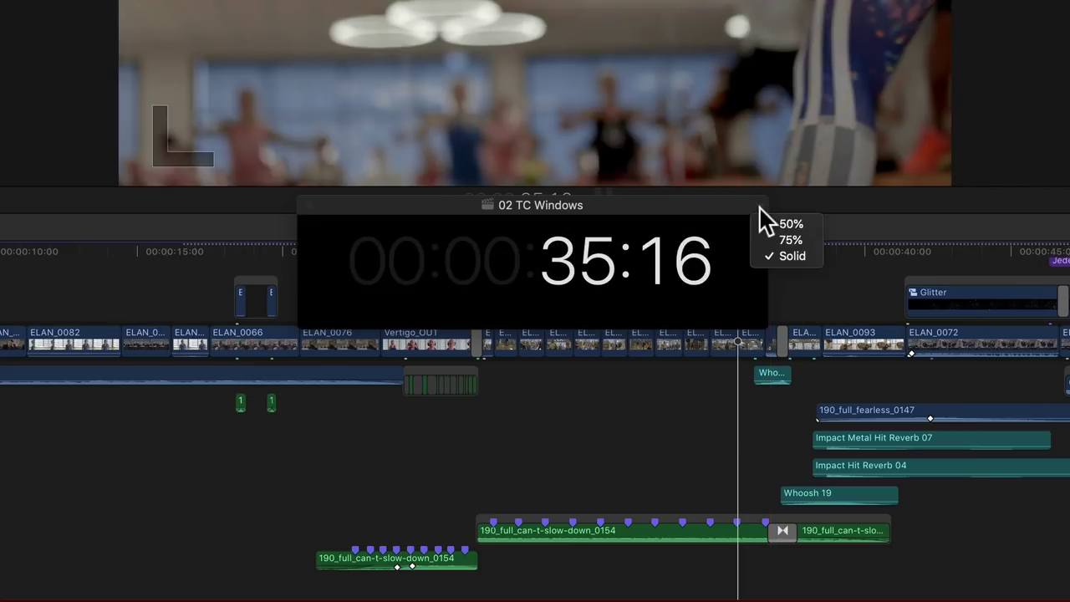
click(766, 223)
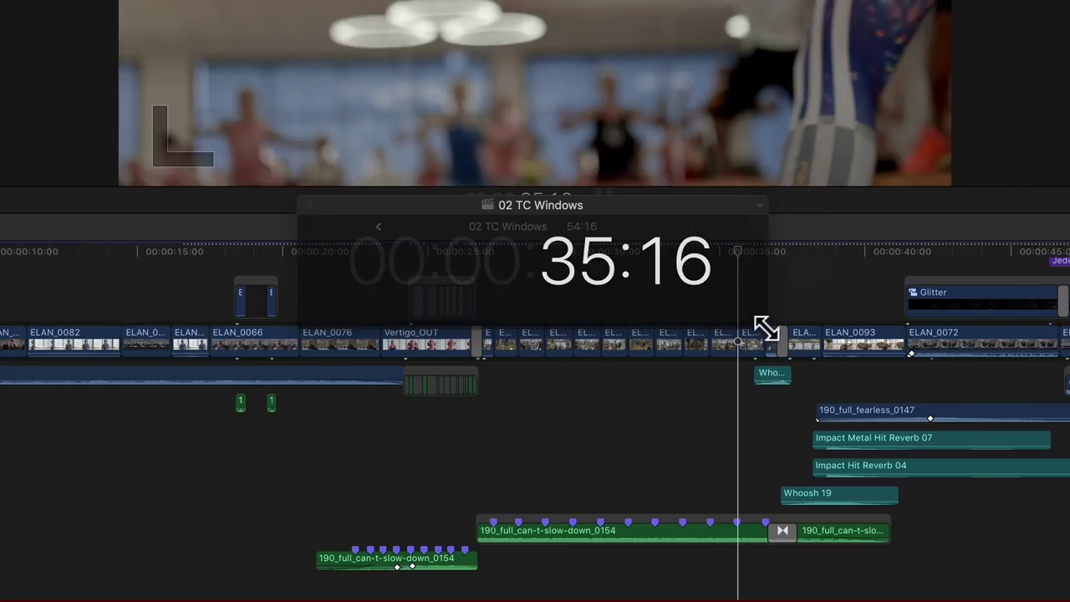
drag(765, 326, 523, 288)
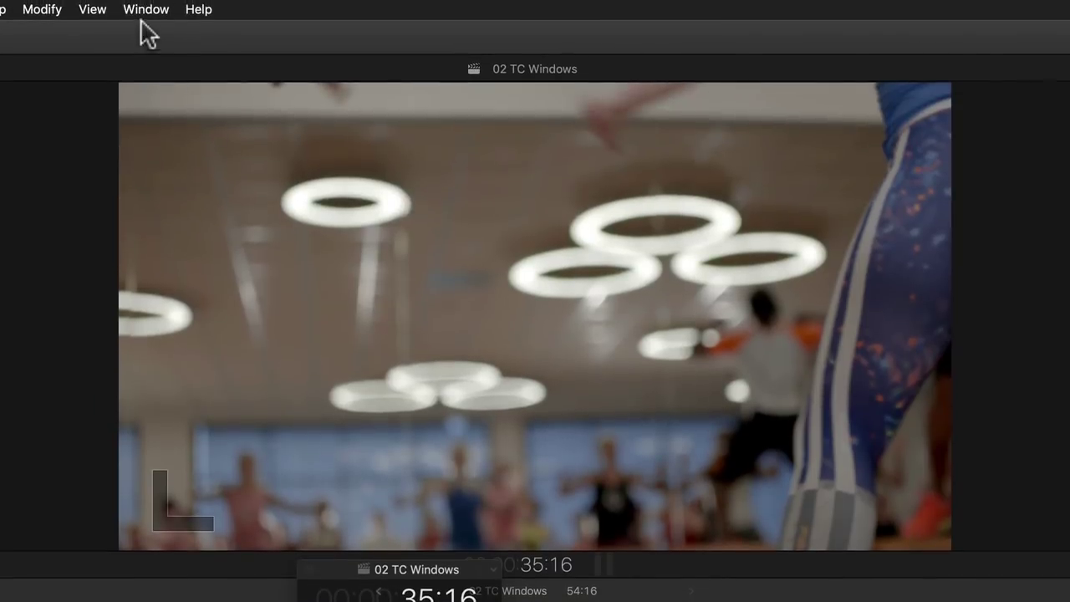
click(144, 7)
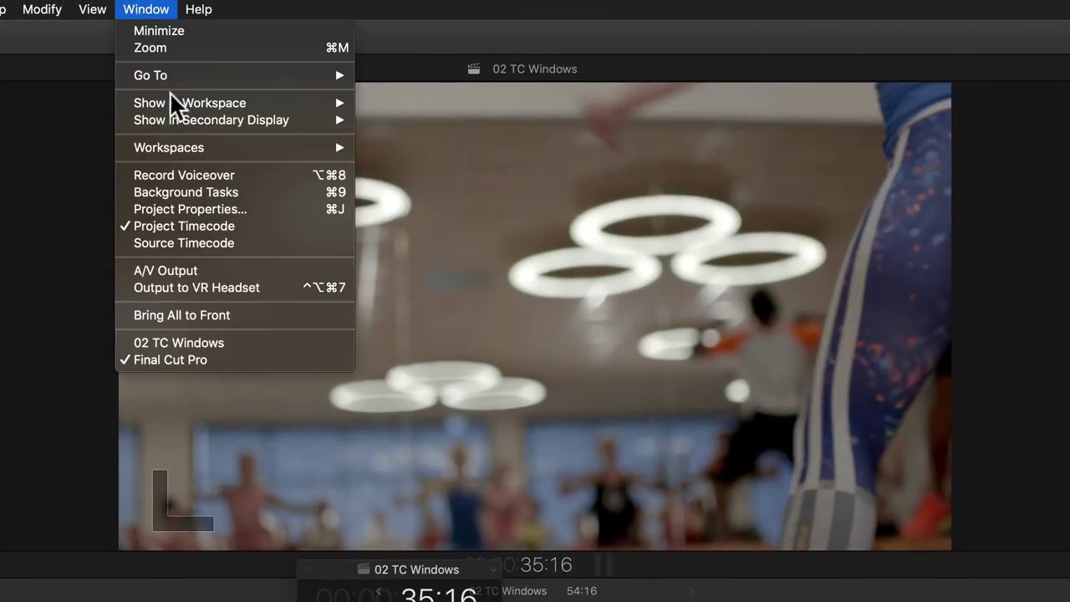
click(290, 241)
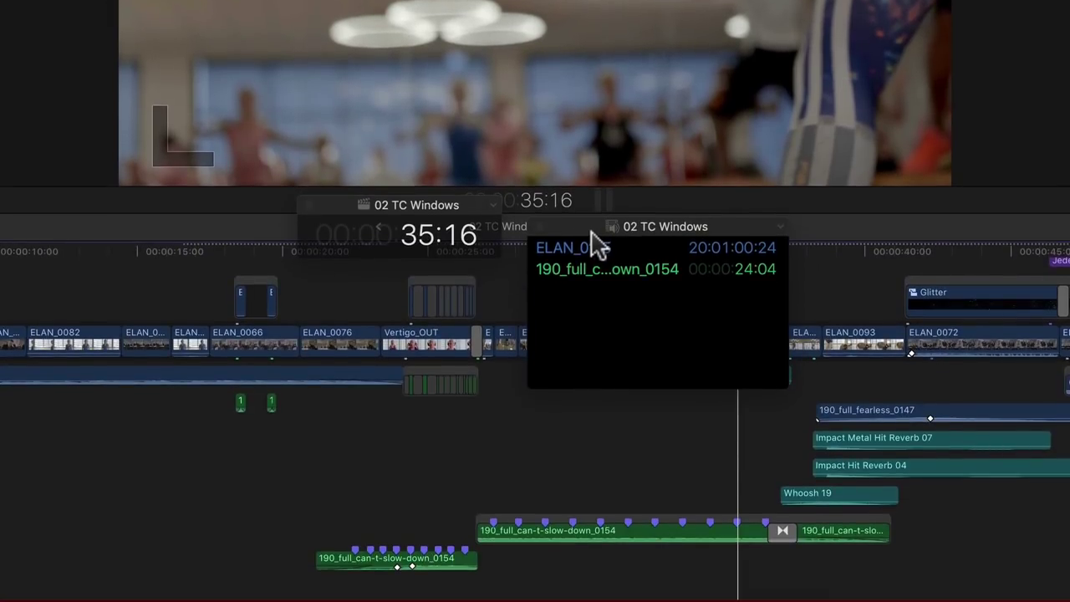
Reposition the Source Timecode window and resize it until all six clip rows fit.
drag(590, 234, 578, 224)
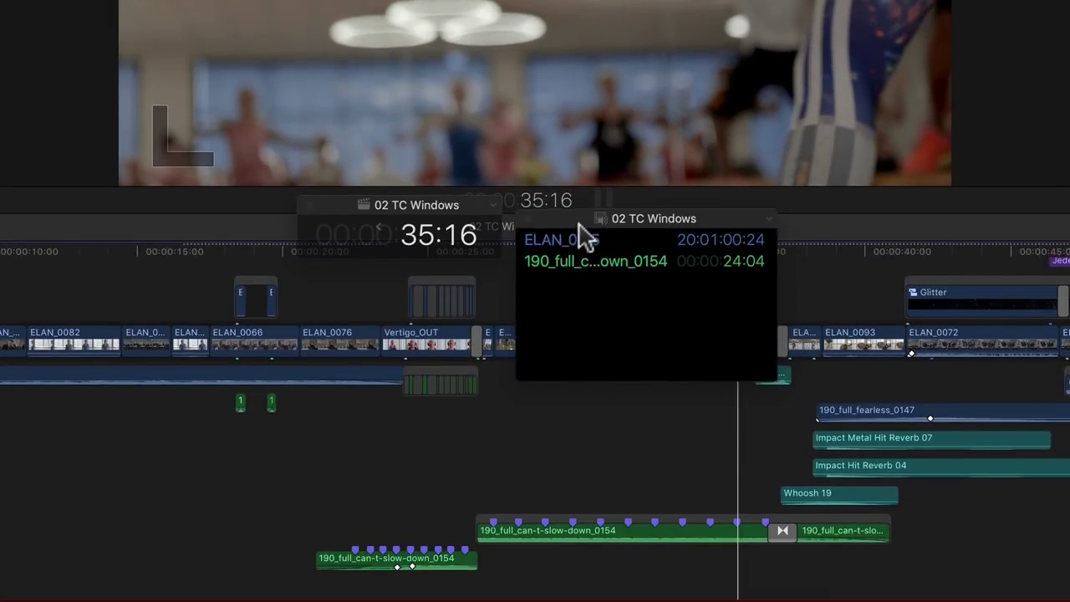
drag(579, 222, 579, 228)
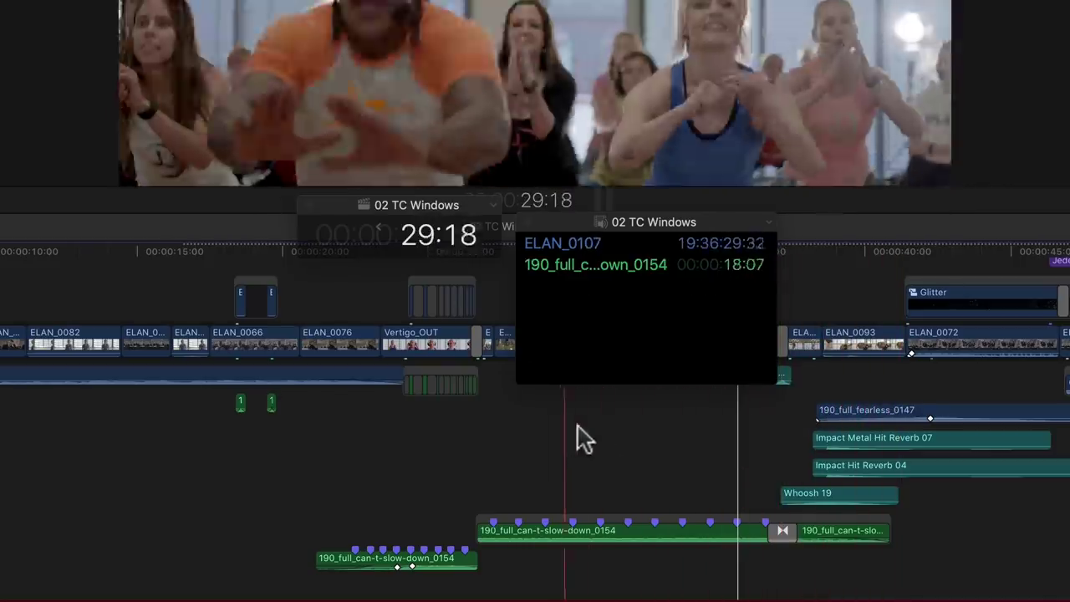
drag(773, 382, 777, 383)
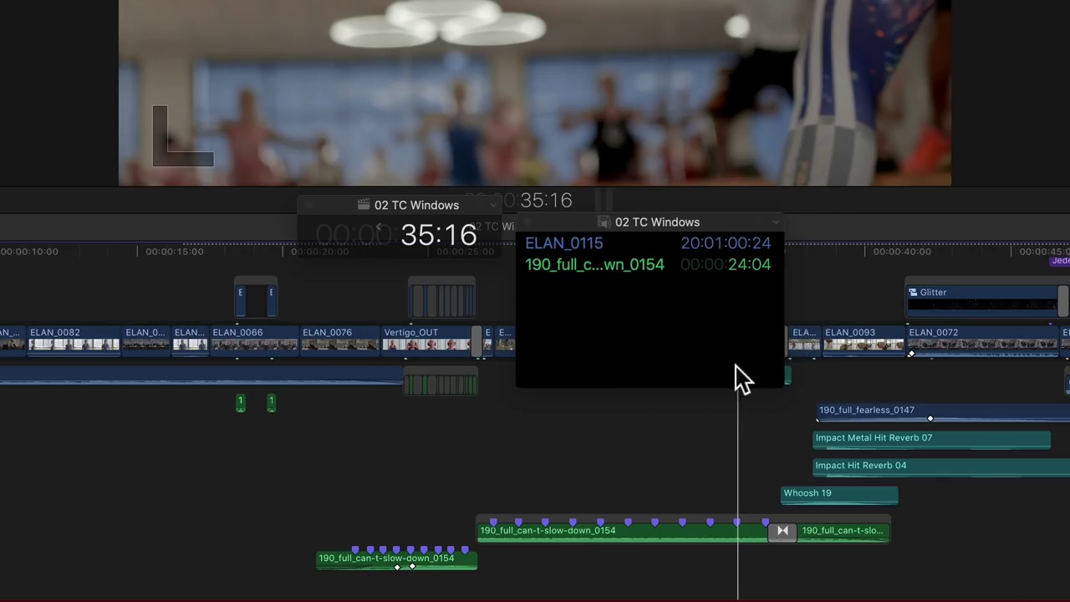
mouse_move(713, 387)
mouse_down()
mouse_move(707, 411)
mouse_move(708, 385)
mouse_up()
drag(783, 313, 814, 312)
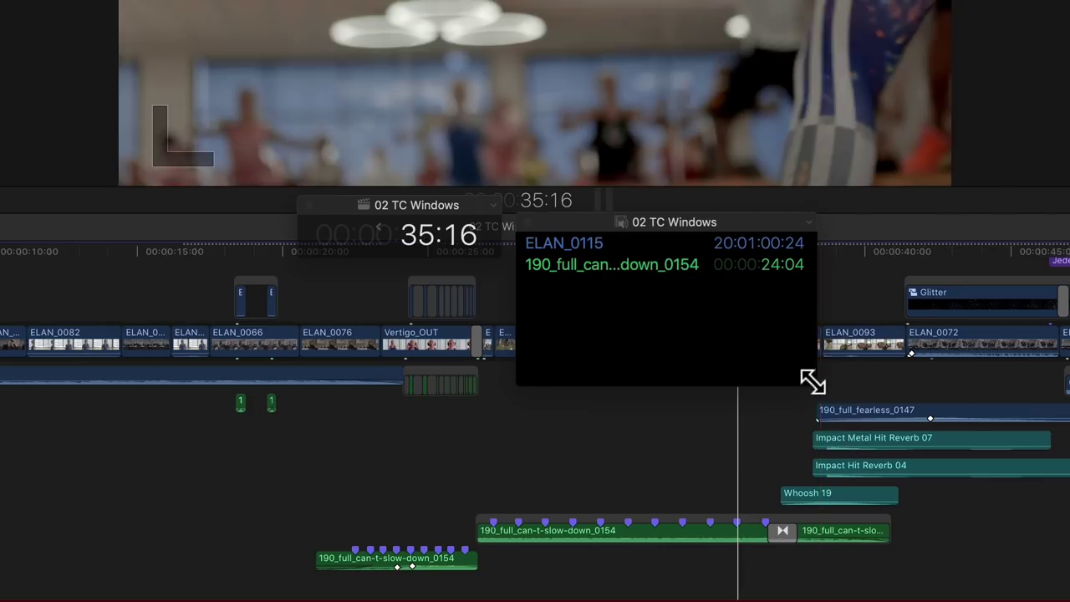
drag(815, 384, 889, 419)
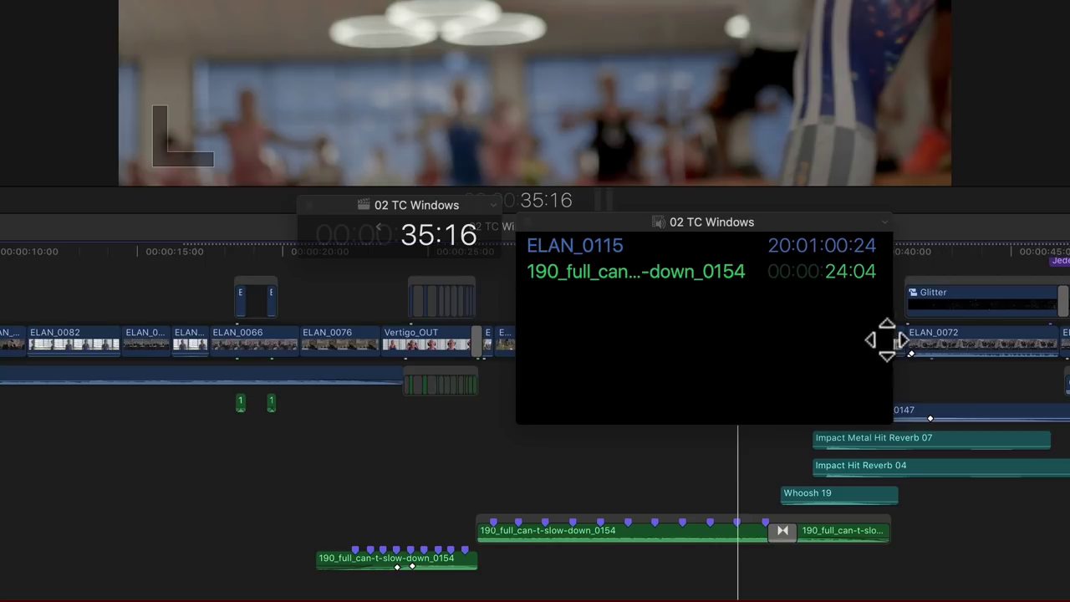
drag(891, 336, 794, 338)
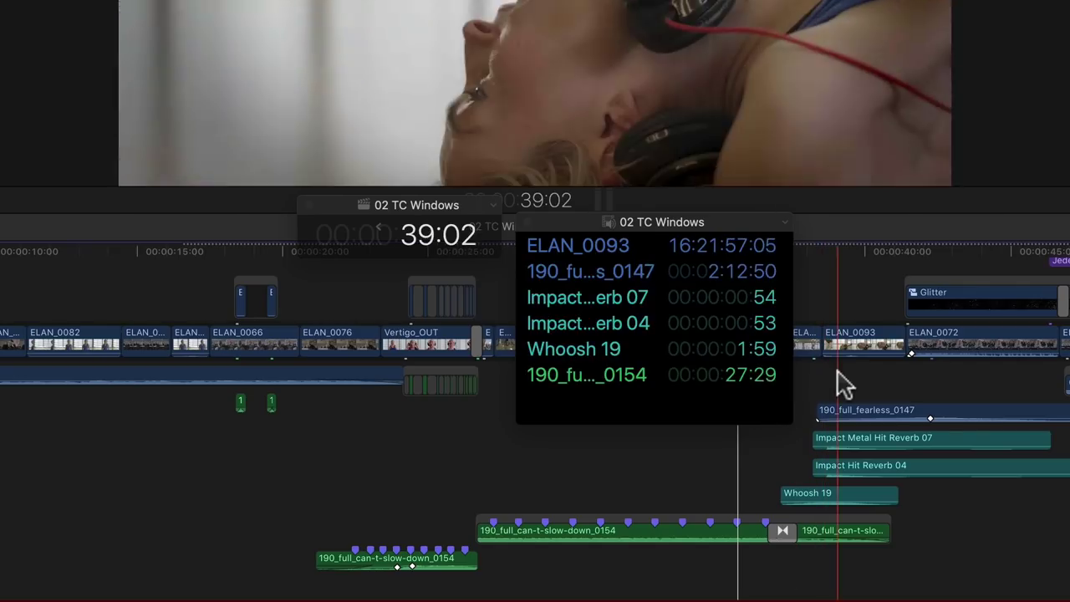
Select Impact Metal Hit, fearless_0147, Whoosh 19, the music clip, then ELAN_0093 in turn.
click(844, 436)
click(846, 411)
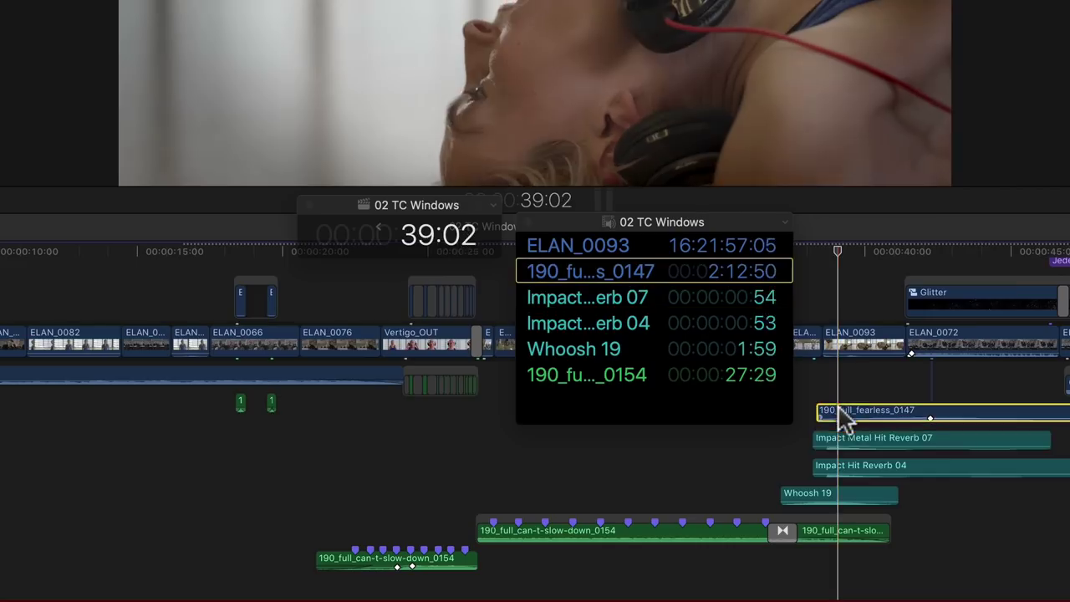
click(841, 492)
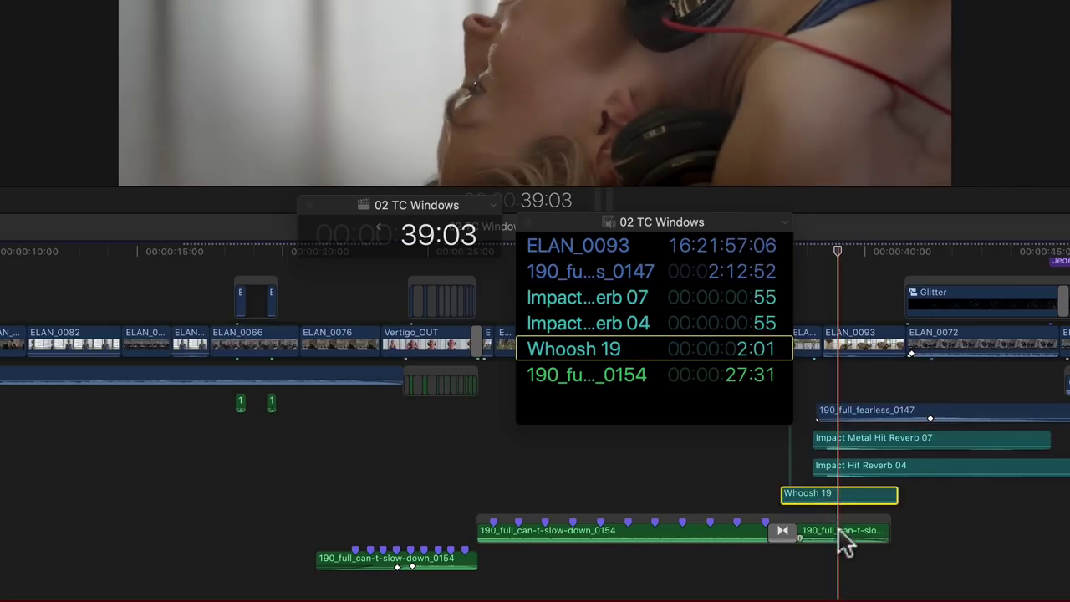
click(840, 532)
click(851, 353)
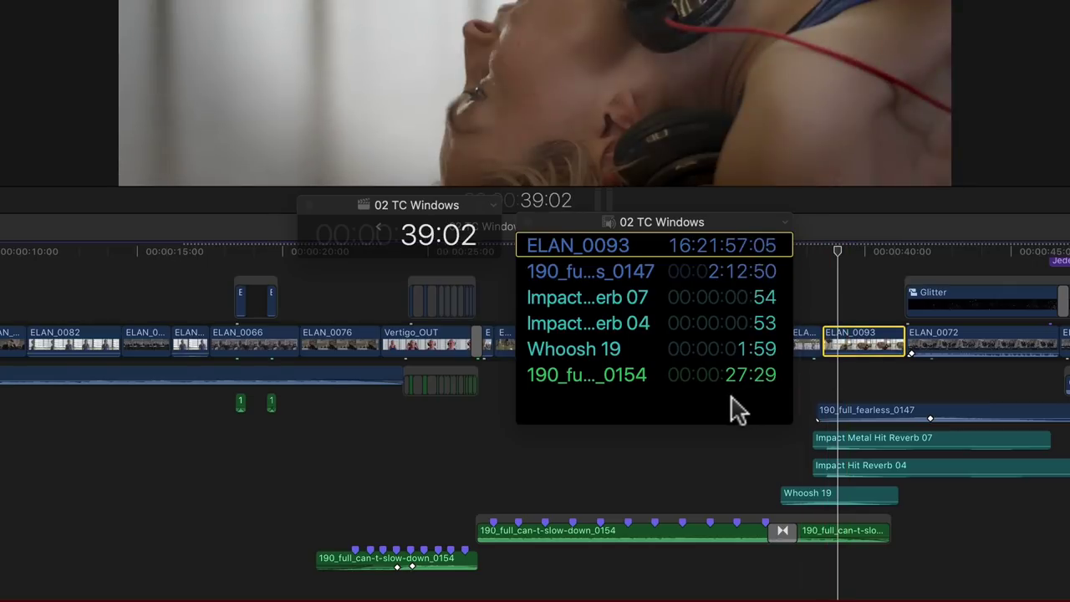
Use Copy All on the Source Timecode window's rows to copy every clip's timecode.
right_click(639, 307)
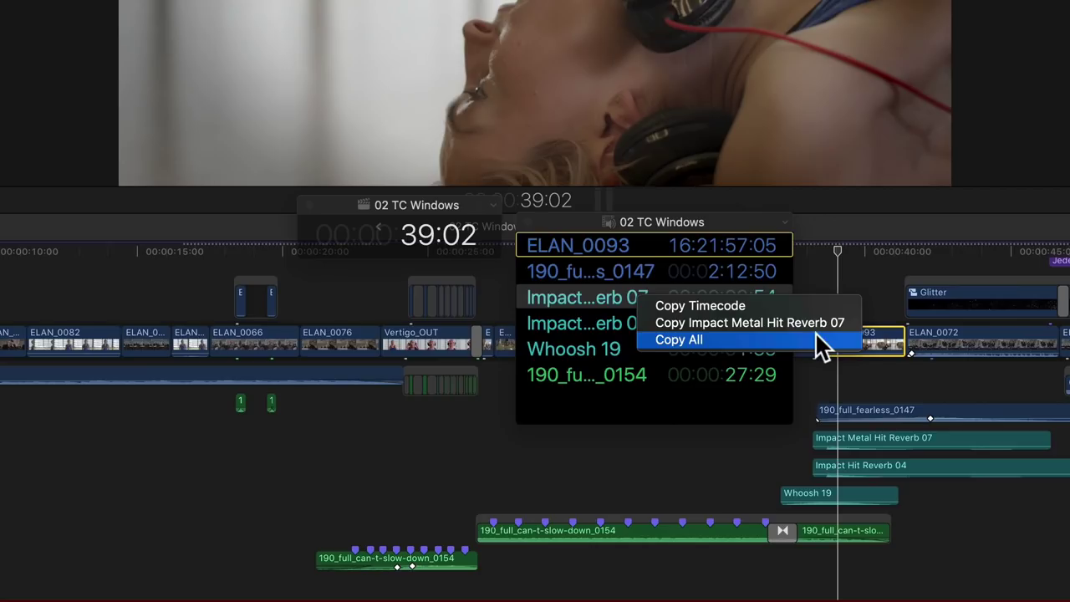
click(815, 331)
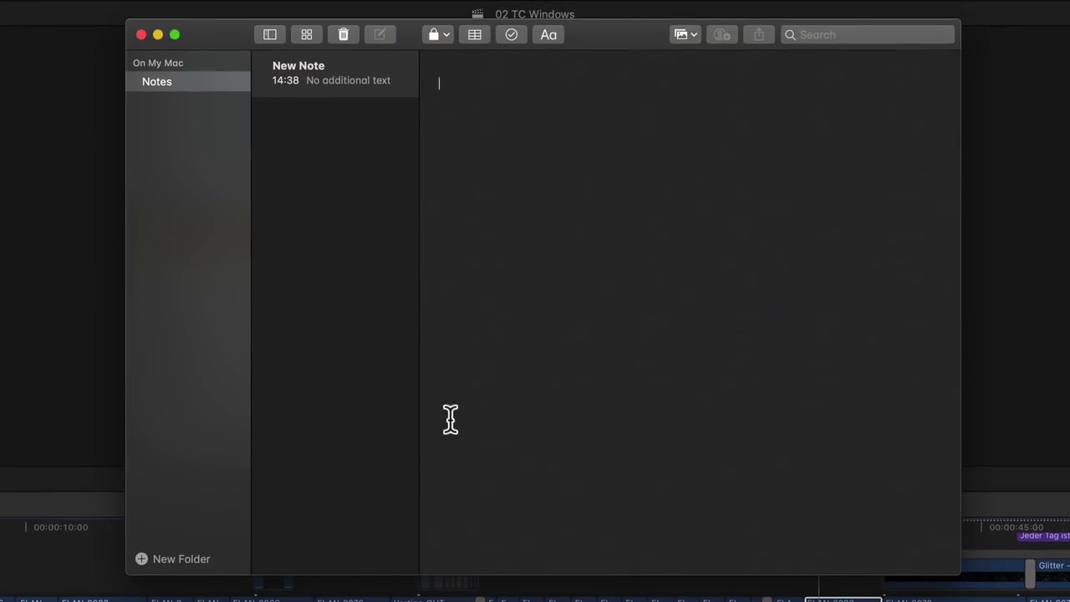
Paste the six clip names and timecodes into the note and close Notes.
key(super+v)
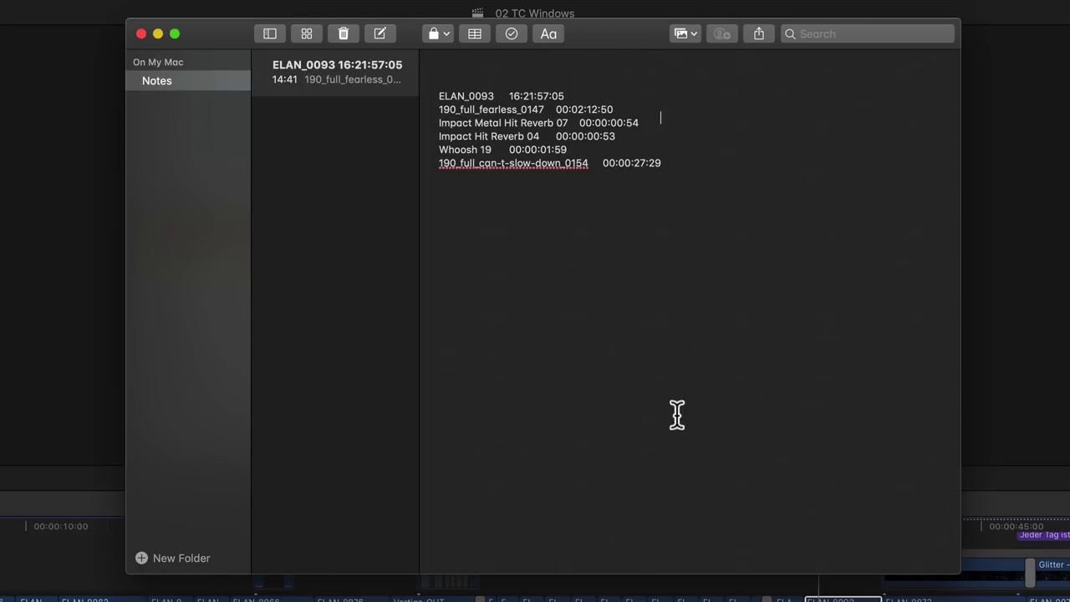
click(1027, 251)
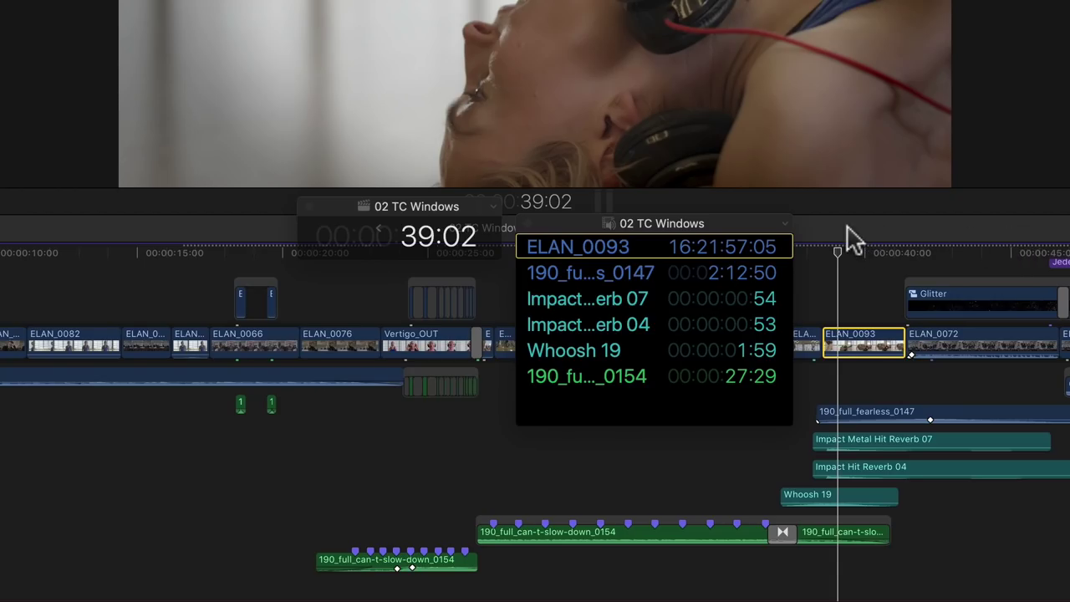
Close the Project Timecode readout, add Project Timecode and Clip Roles to the Source Timecode window, move it left.
click(308, 207)
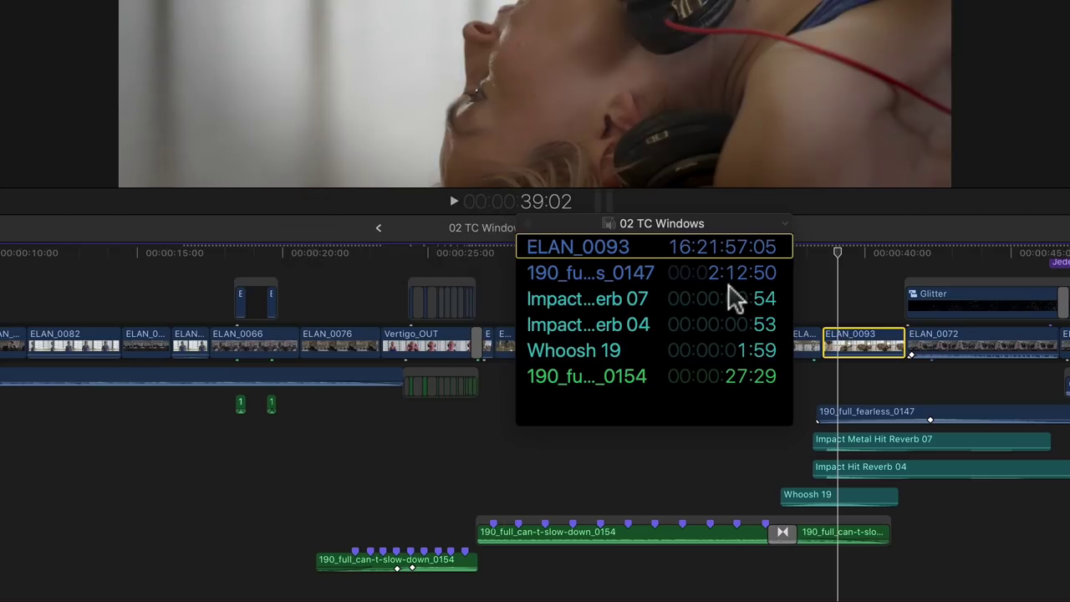
click(784, 224)
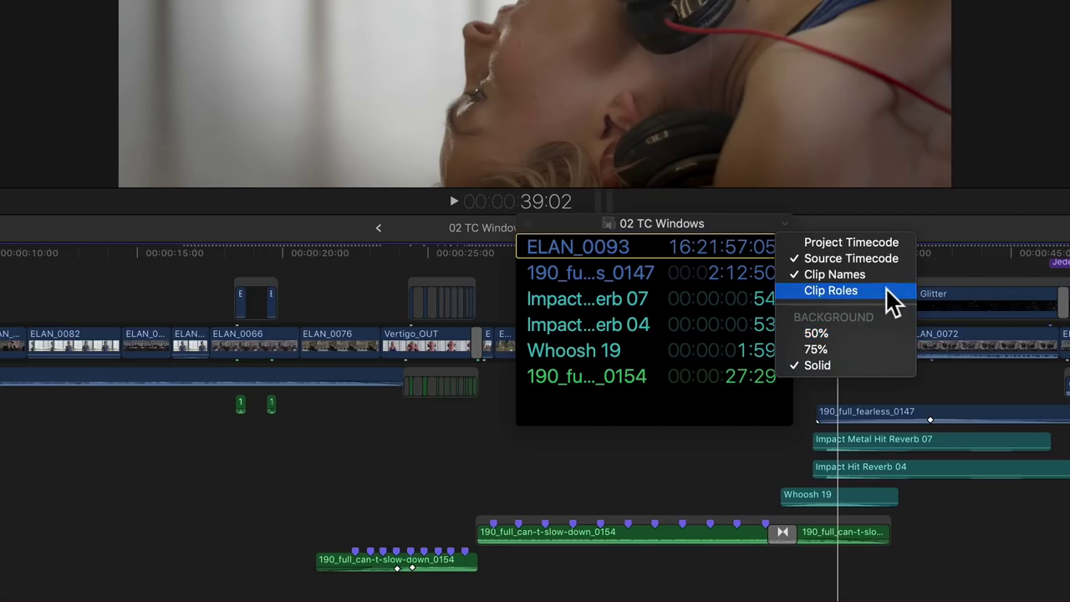
click(867, 240)
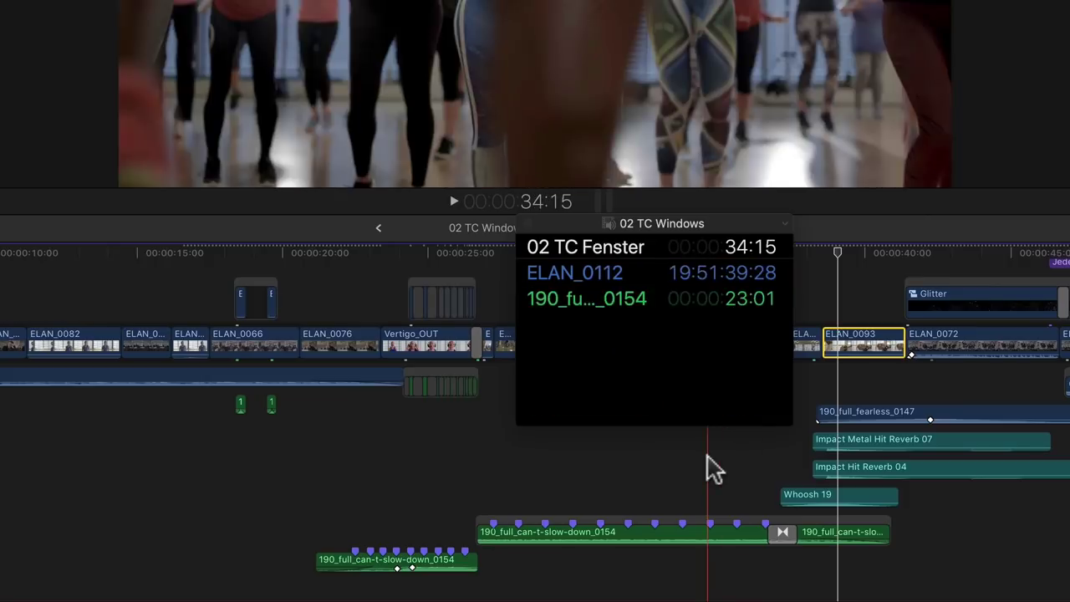
click(781, 224)
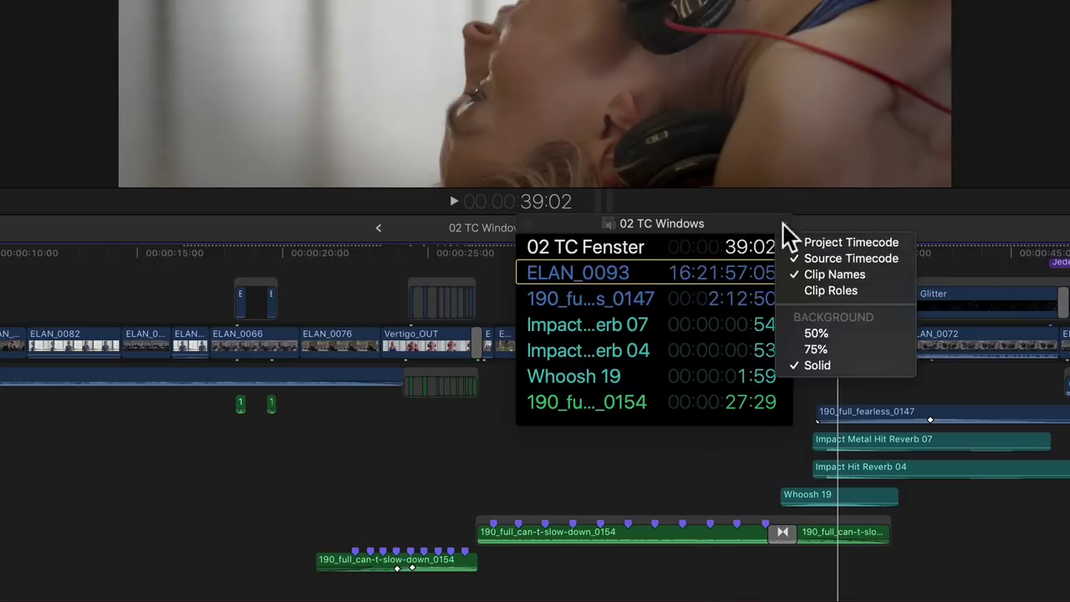
click(876, 290)
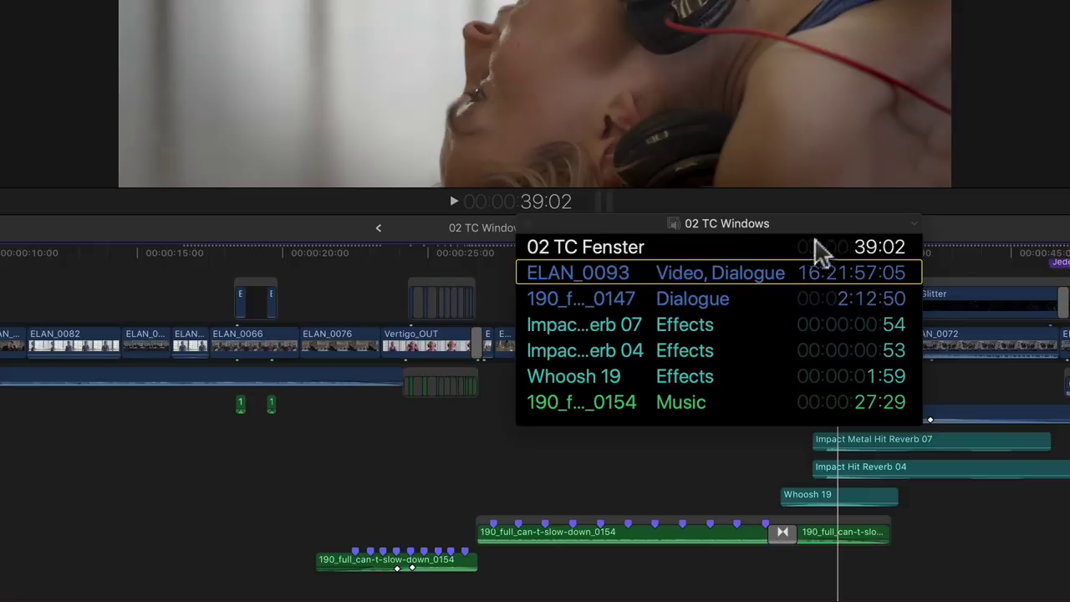
drag(815, 240, 682, 246)
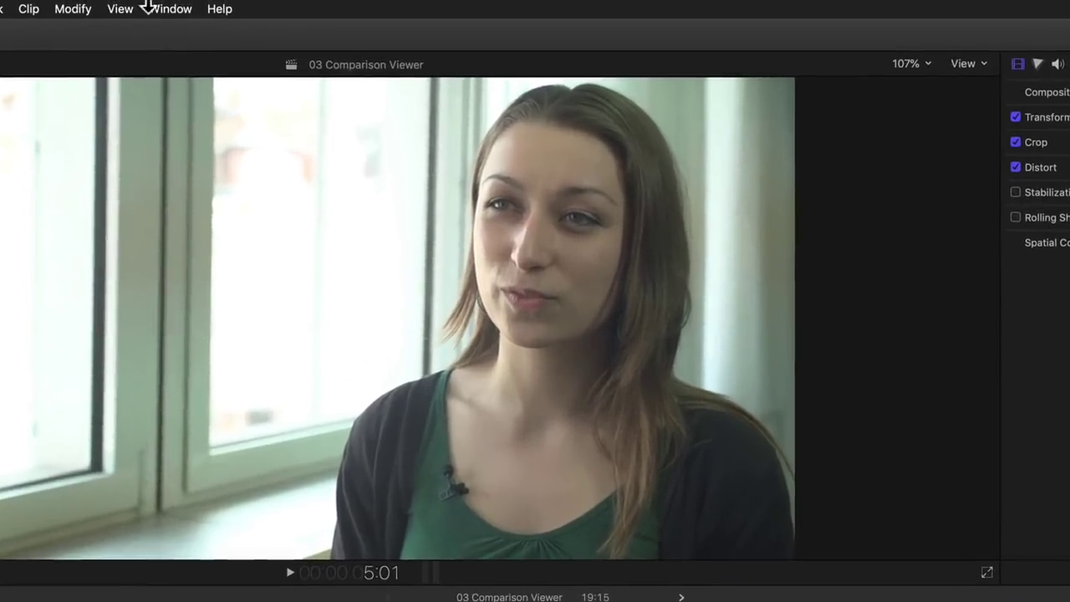
Open the Comparison Viewer via Window > Show in Workspace.
click(150, 8)
mouse_move(338, 71)
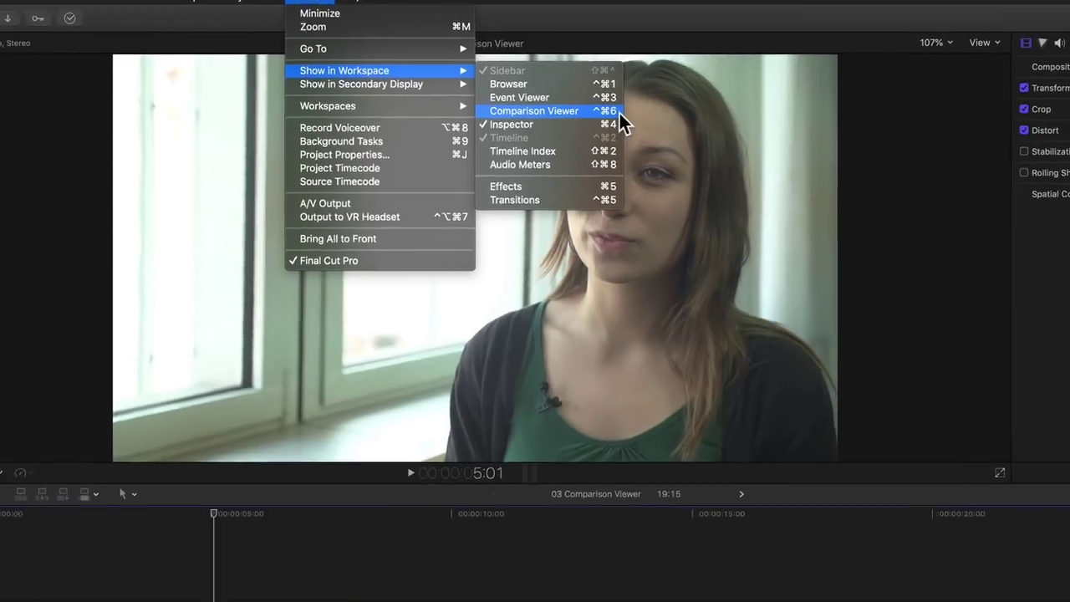
click(537, 144)
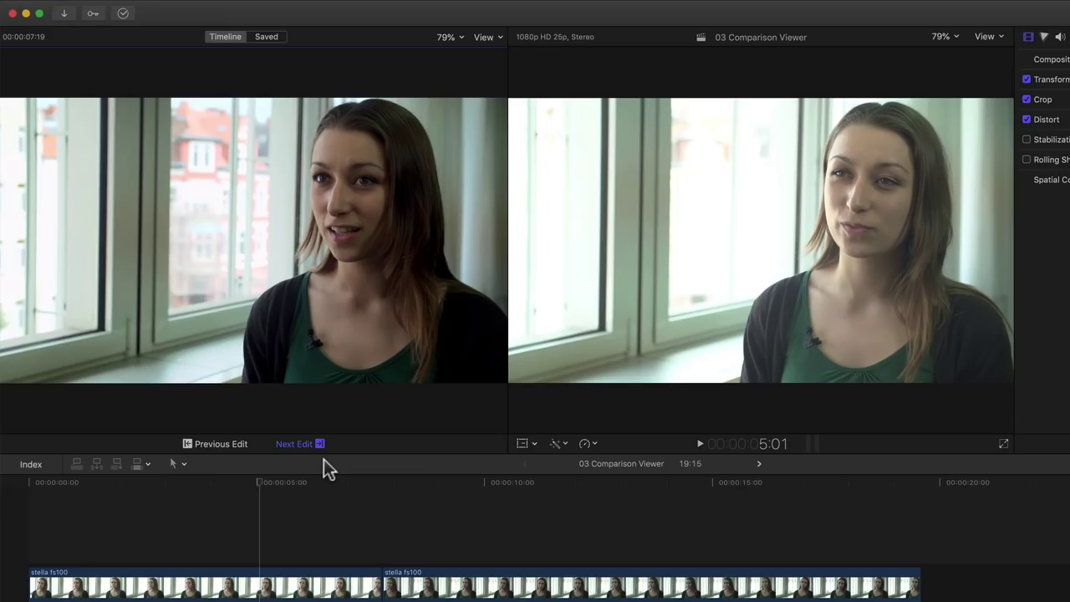
Focus the timeline and park the playhead in the second, graded interview clip.
click(250, 493)
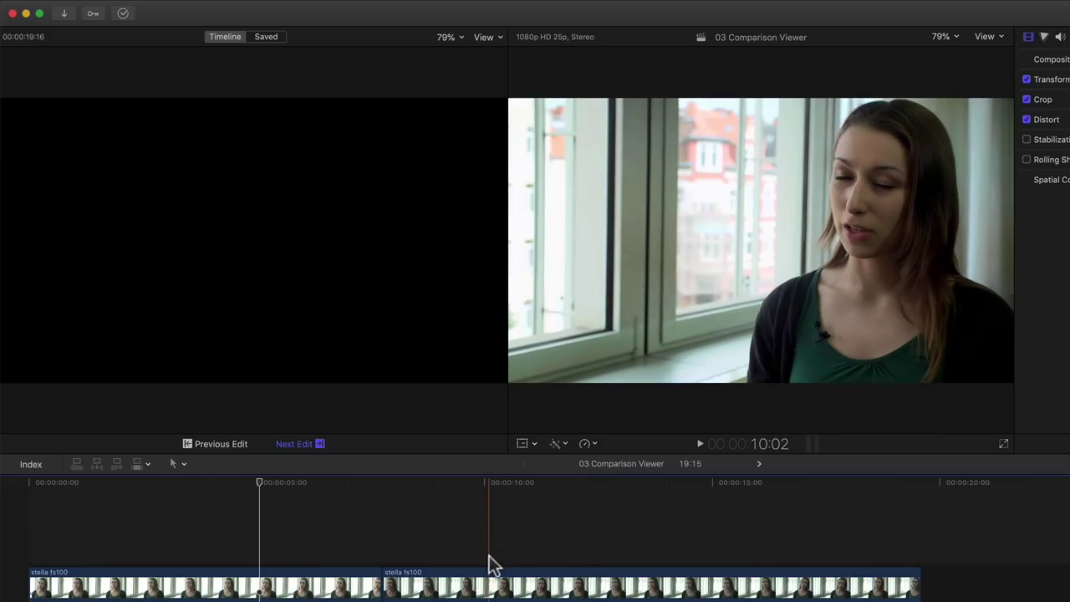
click(532, 538)
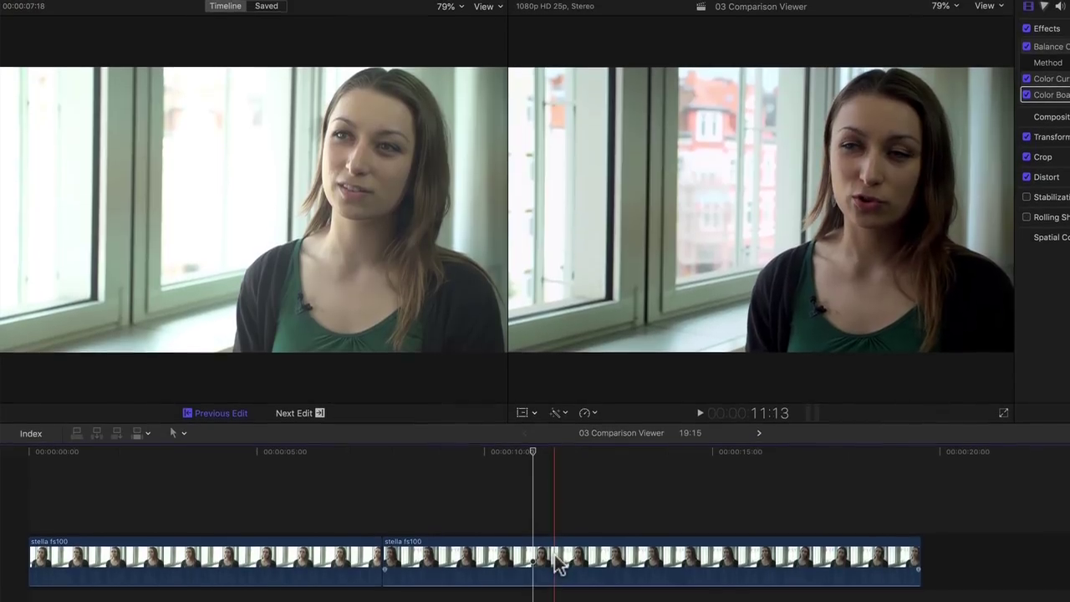
Copy the graded second clip's attributes and paste its color effects onto the first clip.
click(559, 566)
key(super+c)
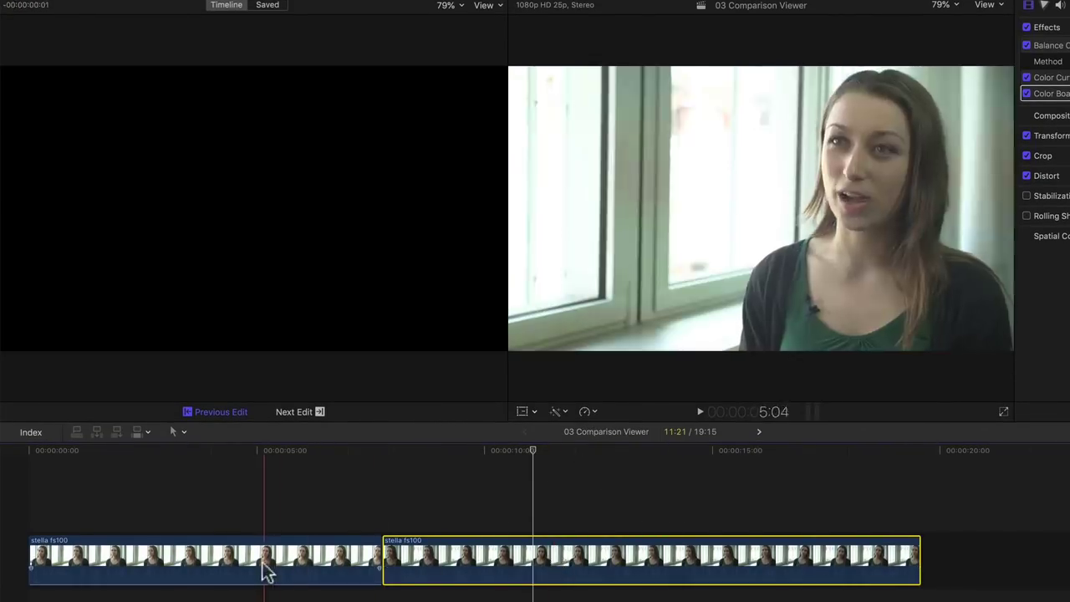
click(266, 571)
key(super+shift+v)
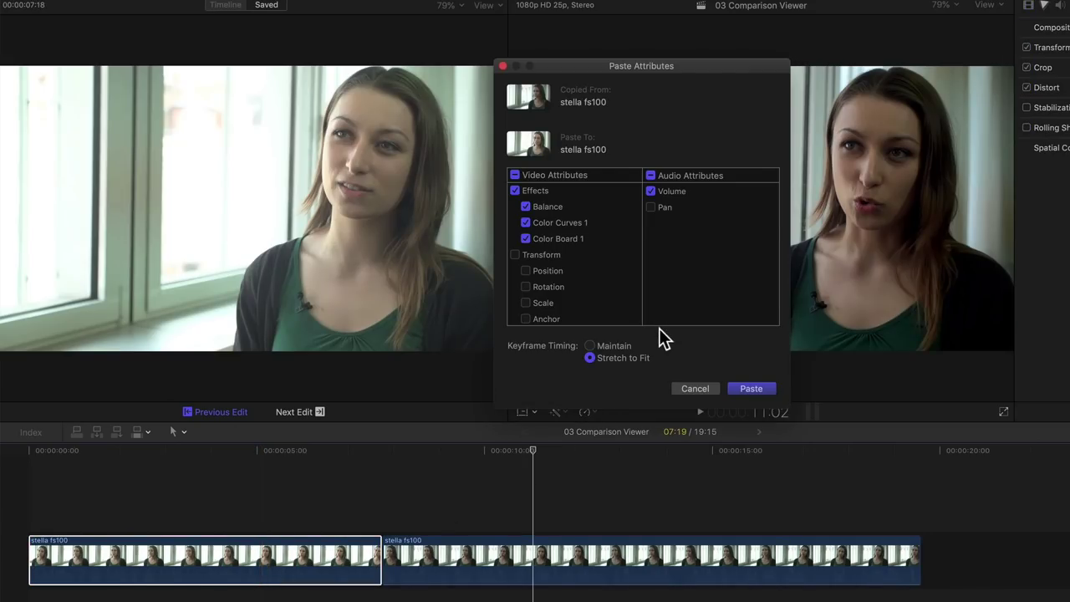
click(767, 387)
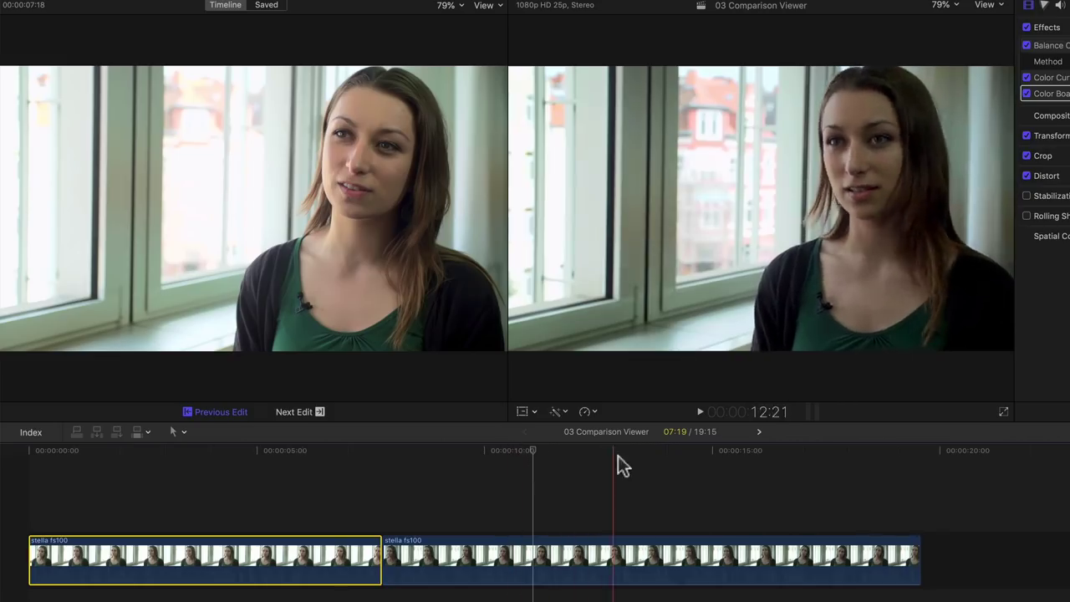
Lower the first clip's Color Board midtone exposure and shadows, then show the video scopes.
click(499, 459)
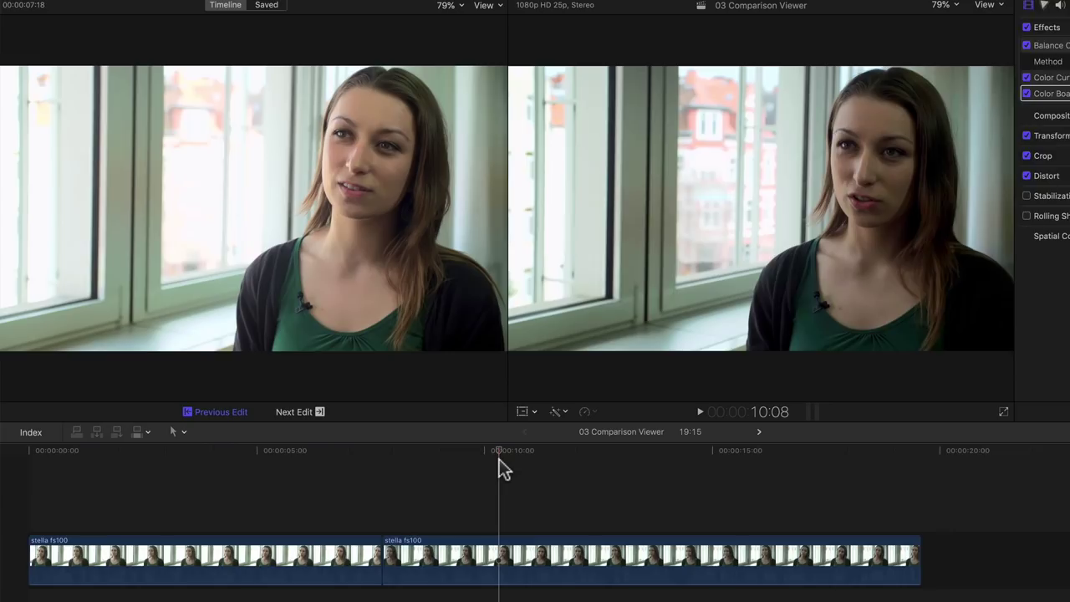
click(349, 553)
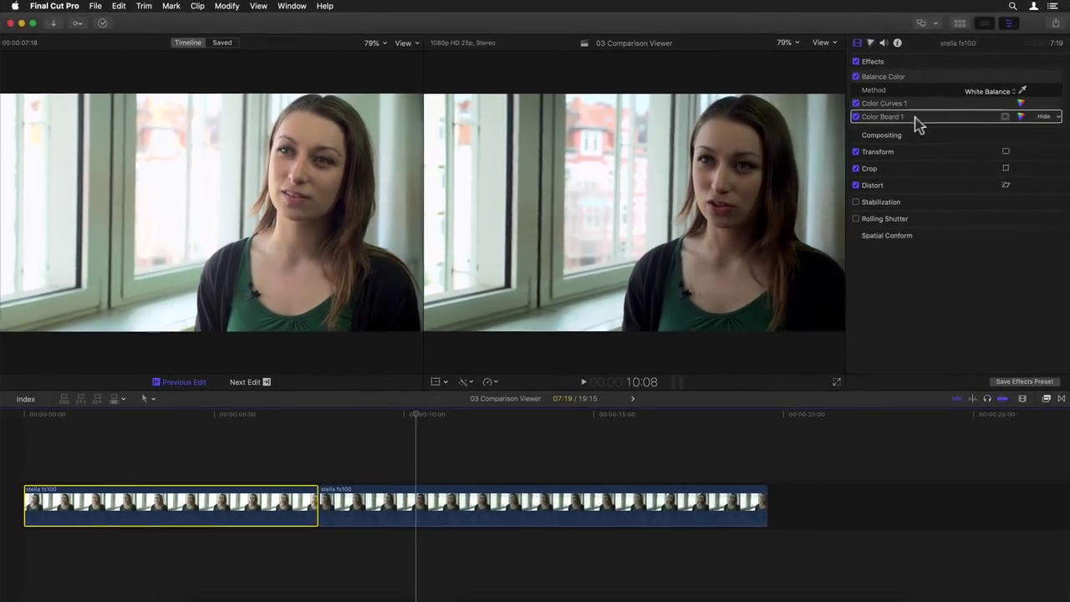
click(917, 123)
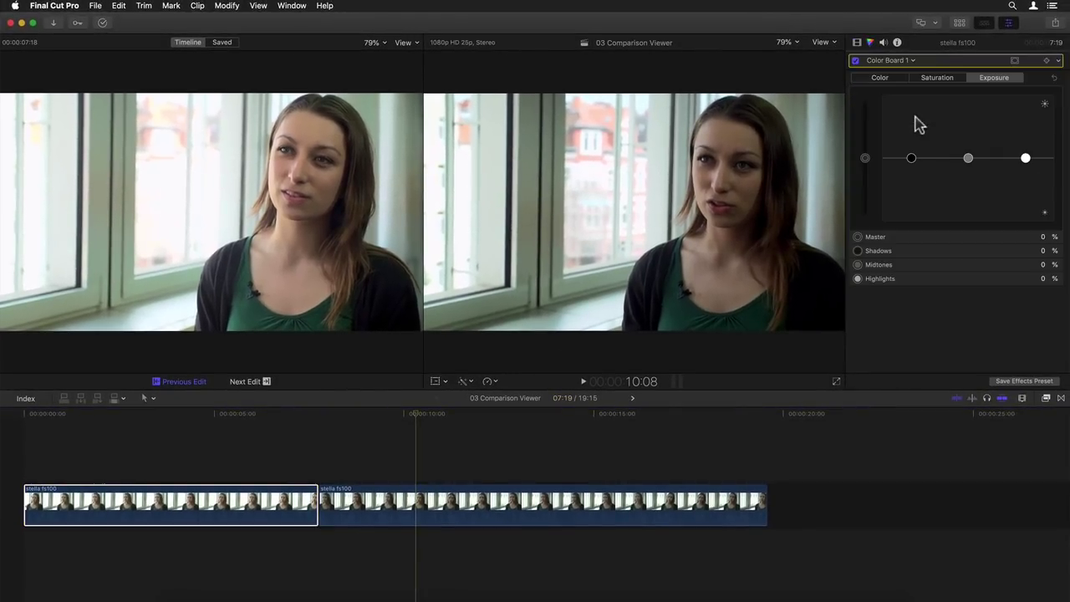
drag(968, 158, 968, 181)
key(ctrl+super+s)
click(911, 158)
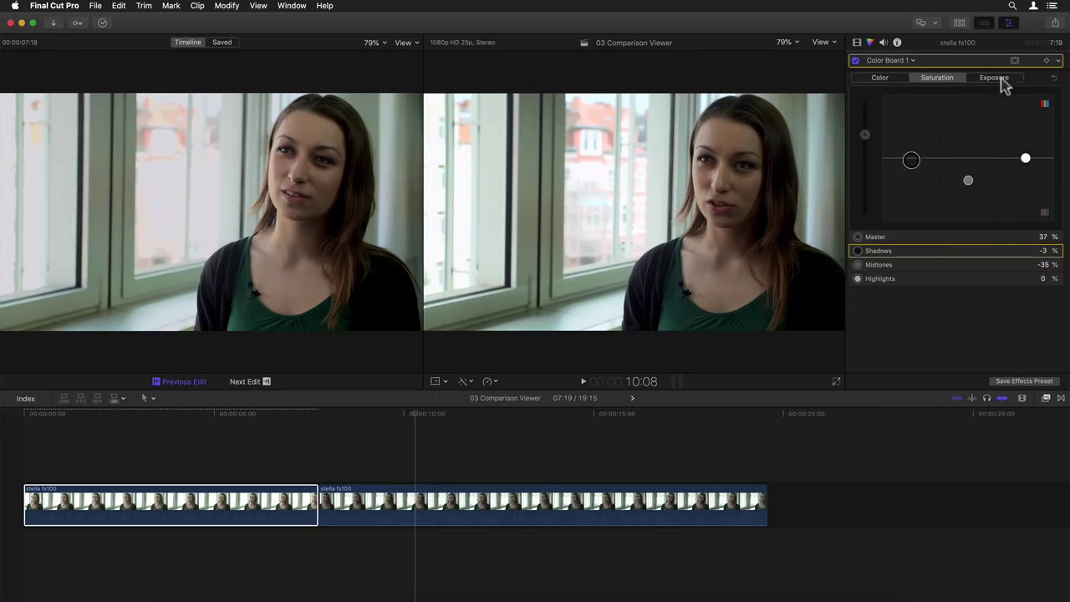
key(ctrl+super+e)
mouse_move(911, 158)
mouse_down()
mouse_move(915, 173)
mouse_move(911, 165)
mouse_move(968, 173)
mouse_up()
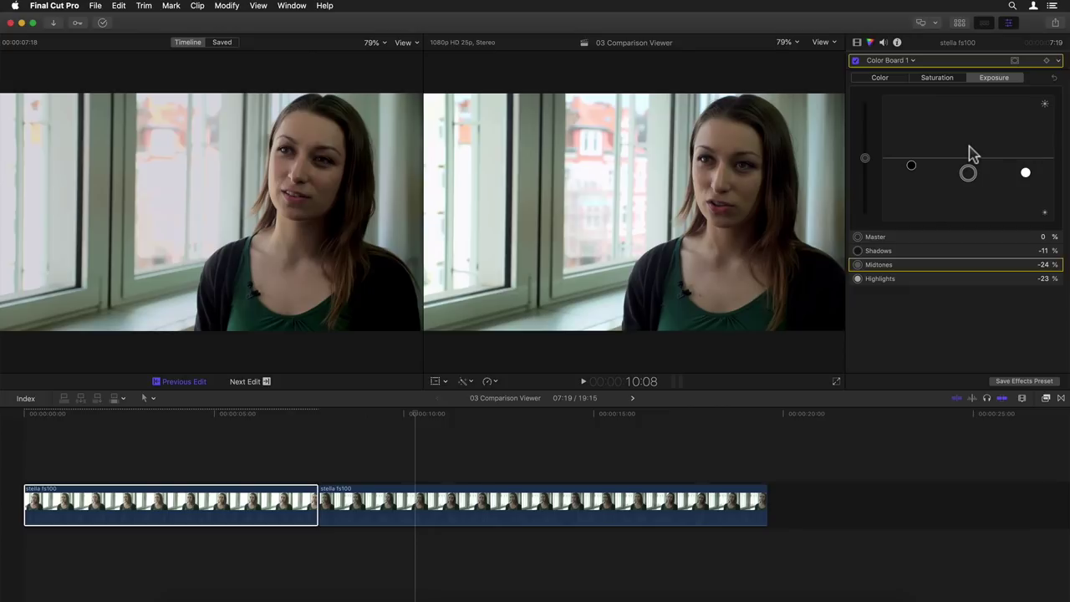
key(super+7)
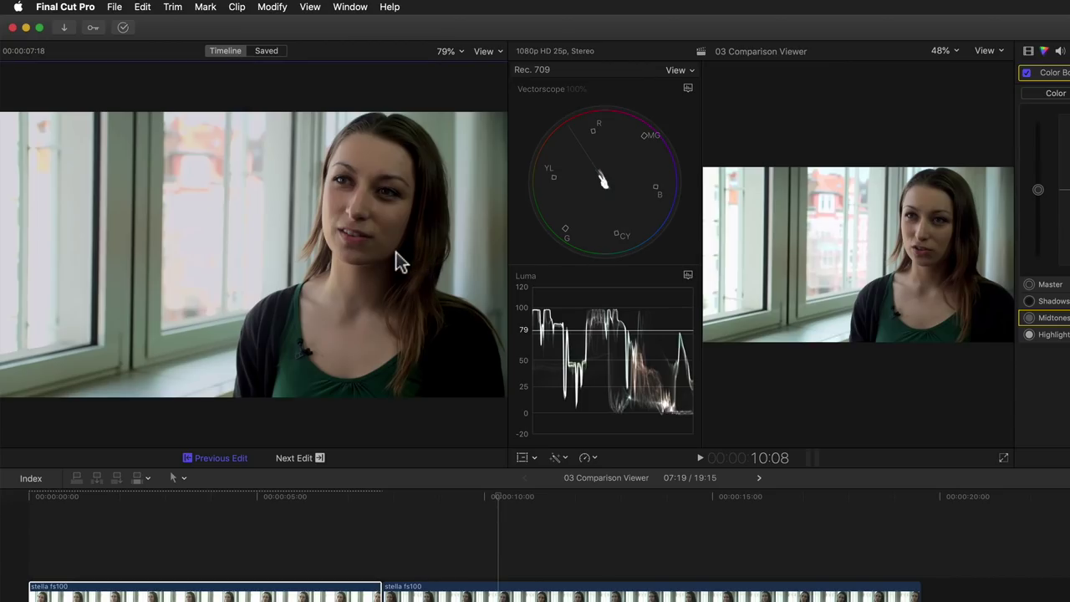
Show scopes for the comparison frame, with an RGB histogram on top and RGB channels below.
key(ctrl+7)
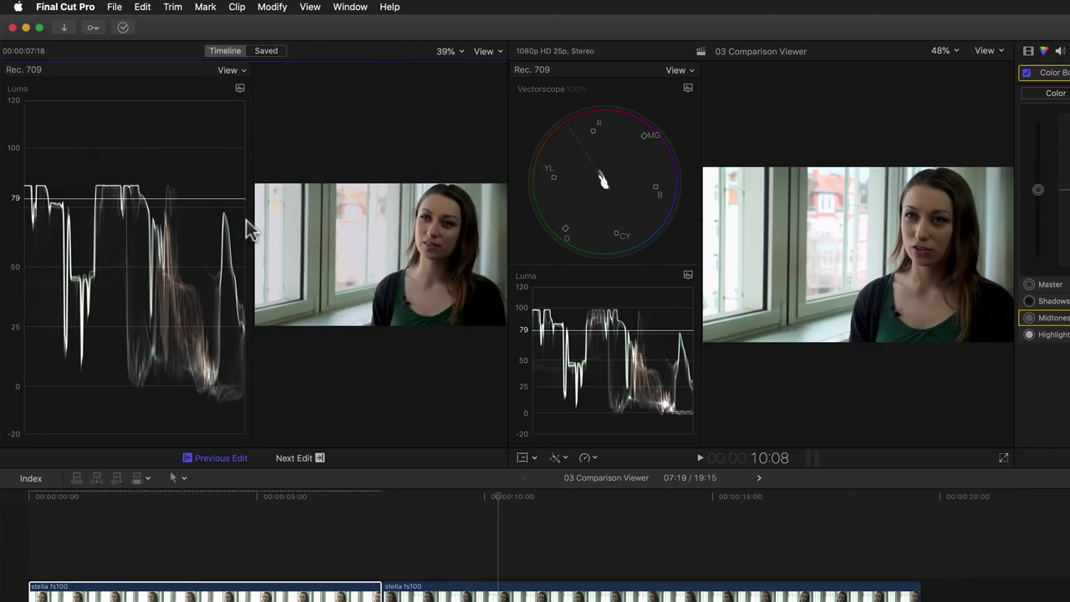
drag(252, 155, 219, 159)
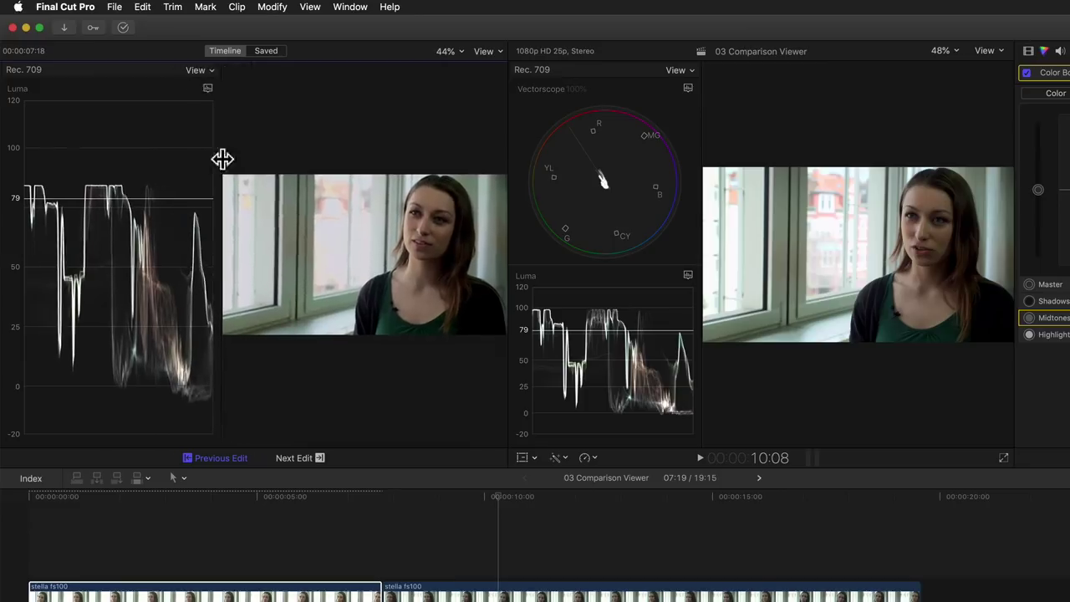
click(209, 88)
click(127, 57)
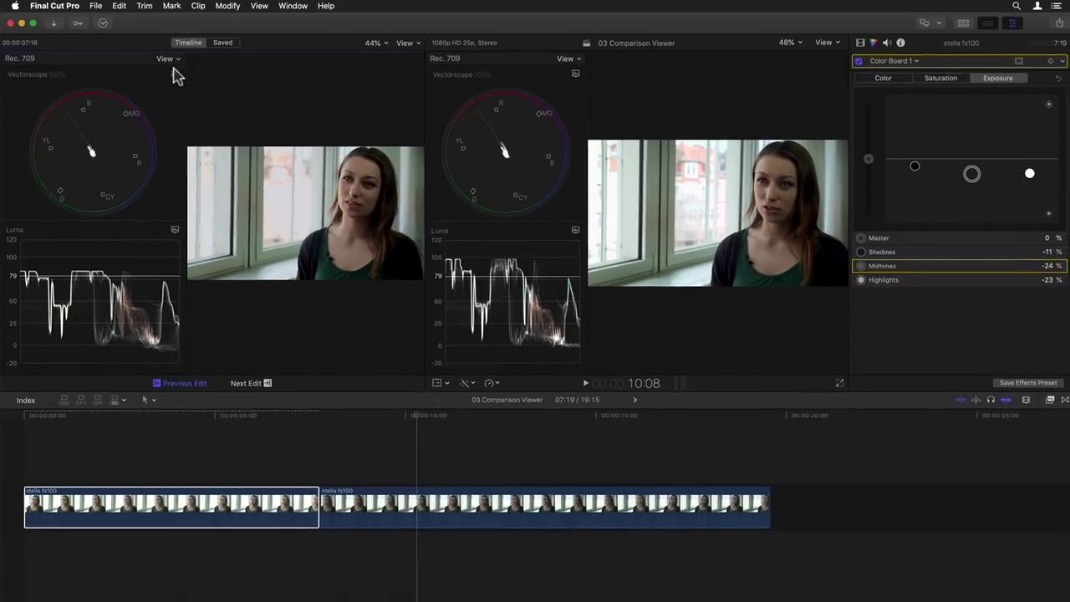
click(173, 75)
click(174, 228)
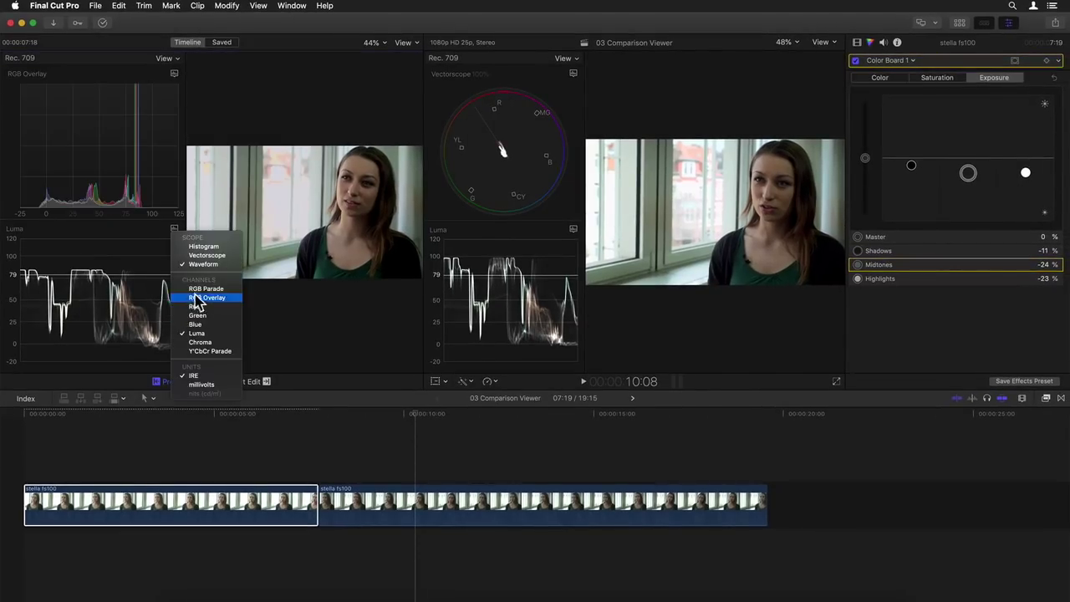
click(196, 287)
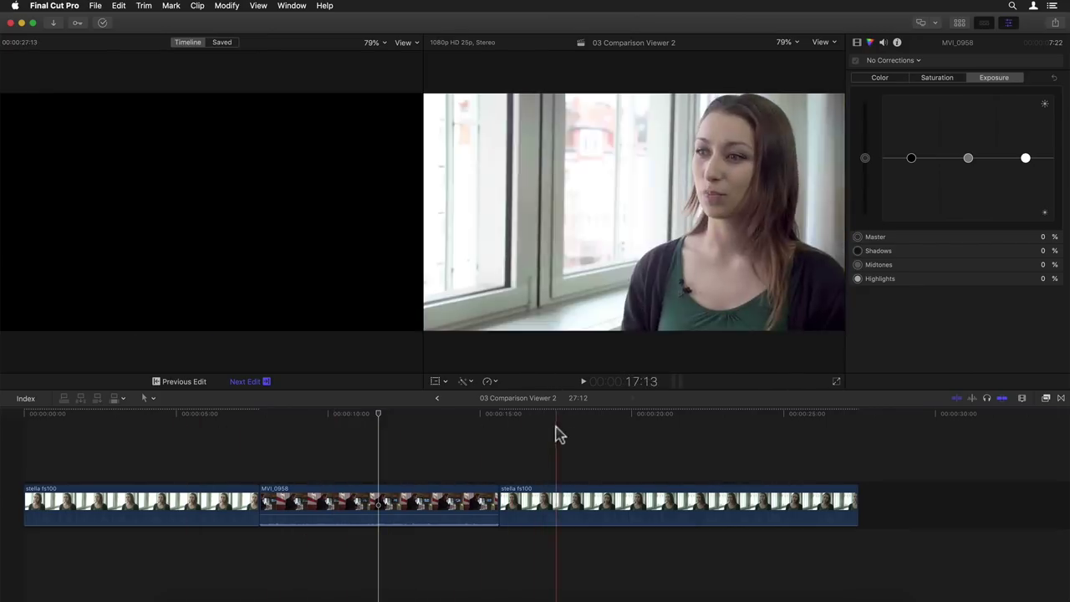
Compare the last clip with the previous edit, then the MVI_0958 clip with the next edit.
click(554, 433)
click(183, 385)
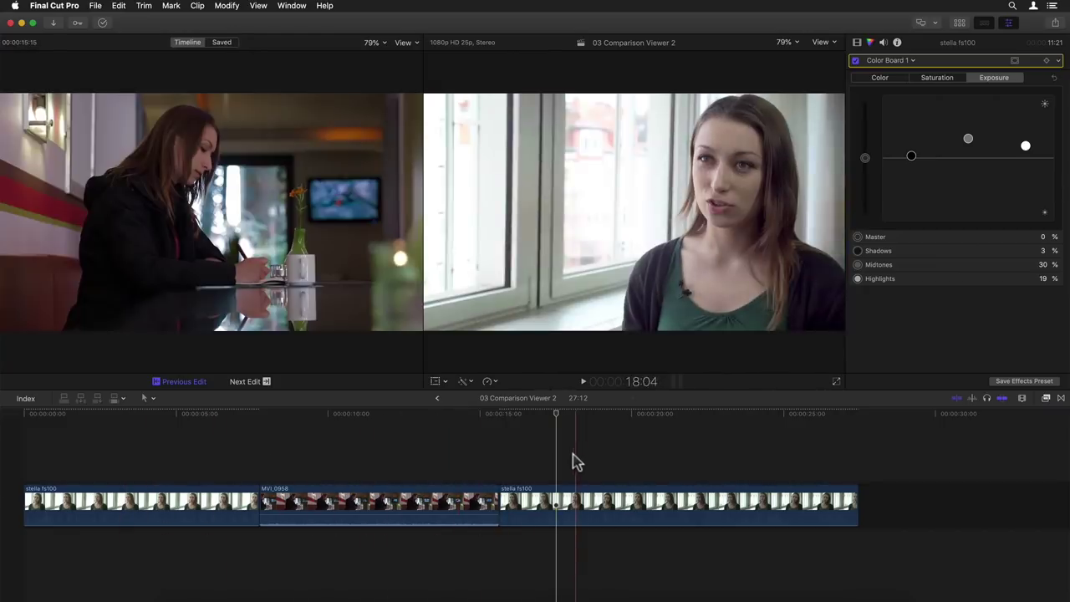
click(399, 459)
click(253, 383)
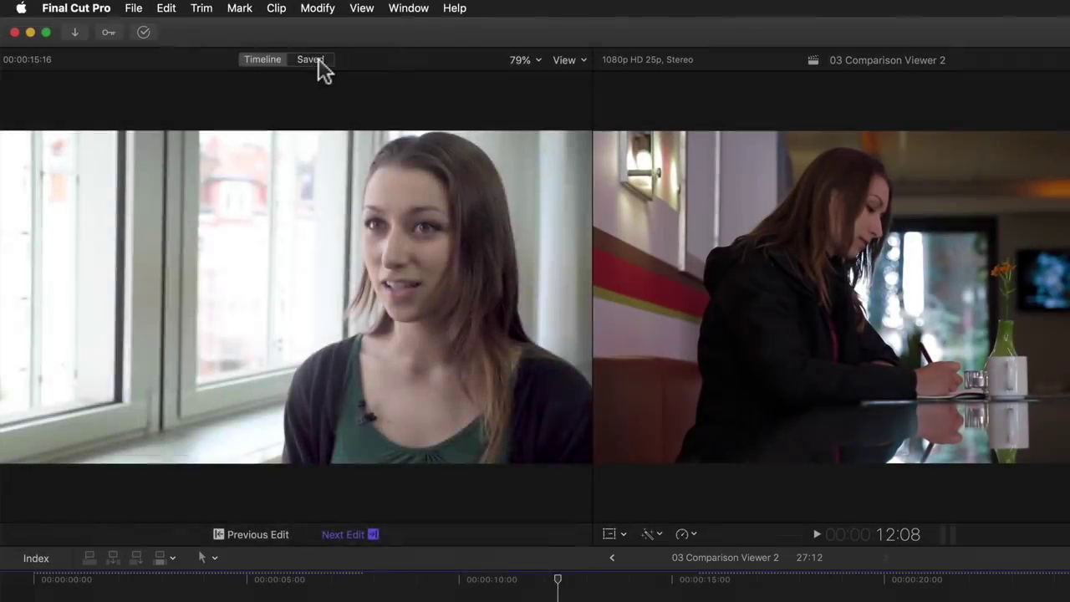
Save a reference frame of the first interview clip in the Comparison Viewer.
click(316, 61)
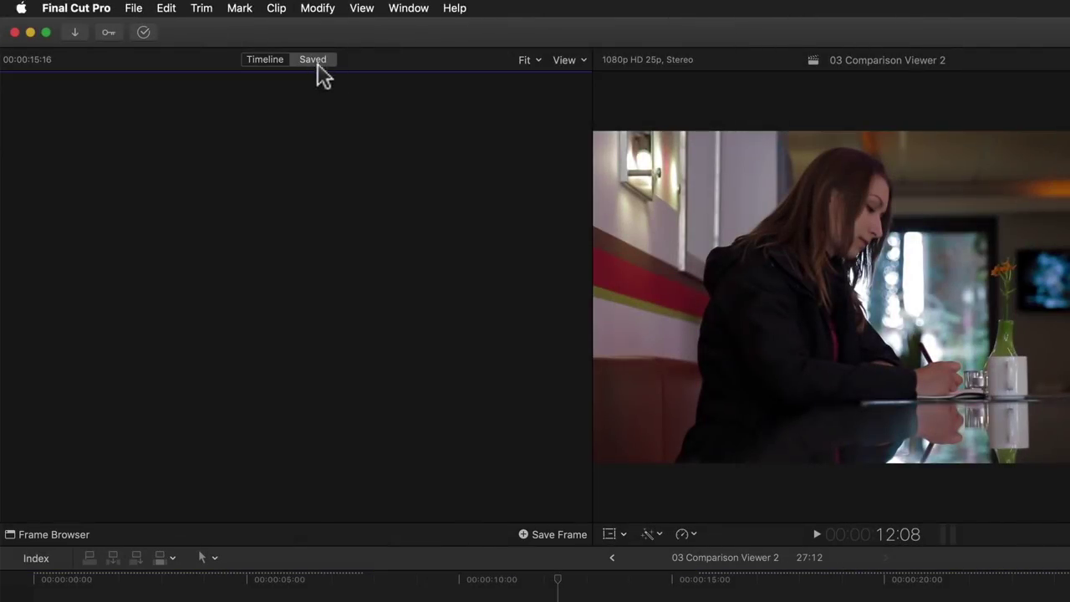
click(339, 571)
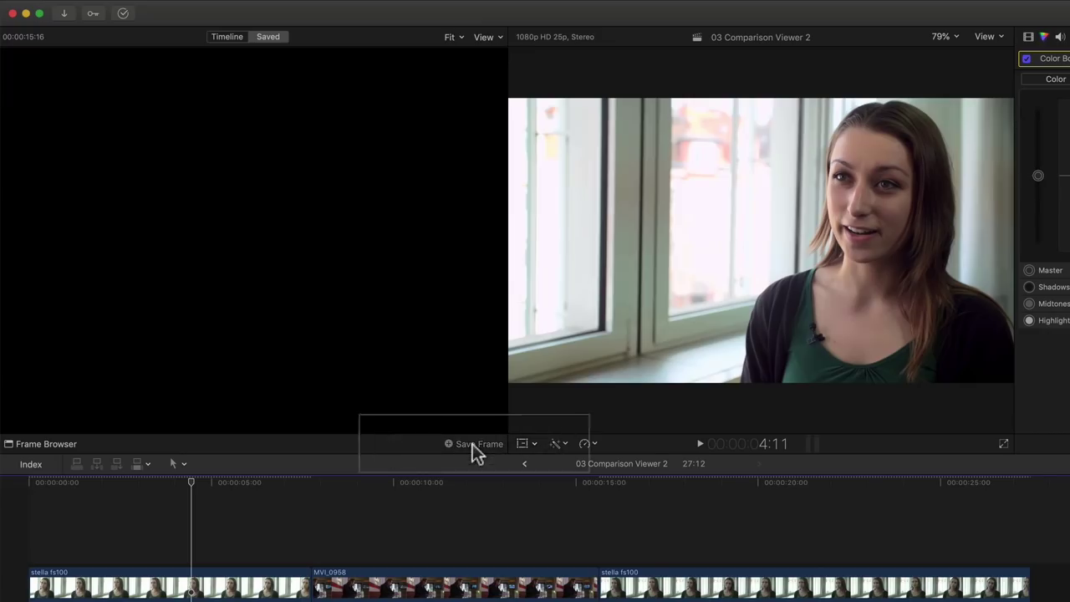
click(472, 444)
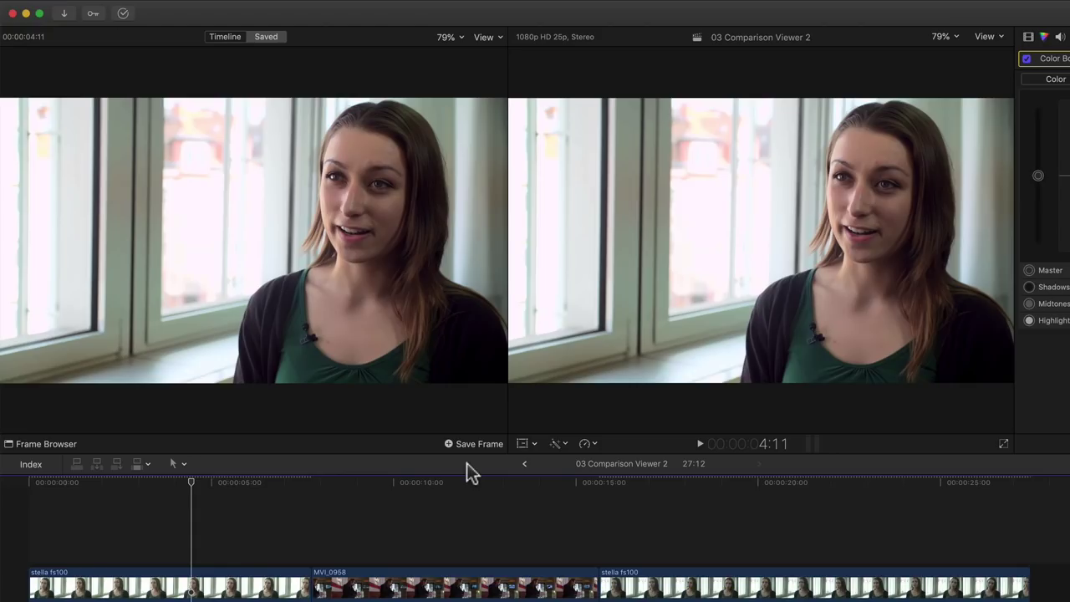
Grade the last clip to match: midtones −7%, highlights −3%, saturation 17%.
drag(466, 468, 739, 514)
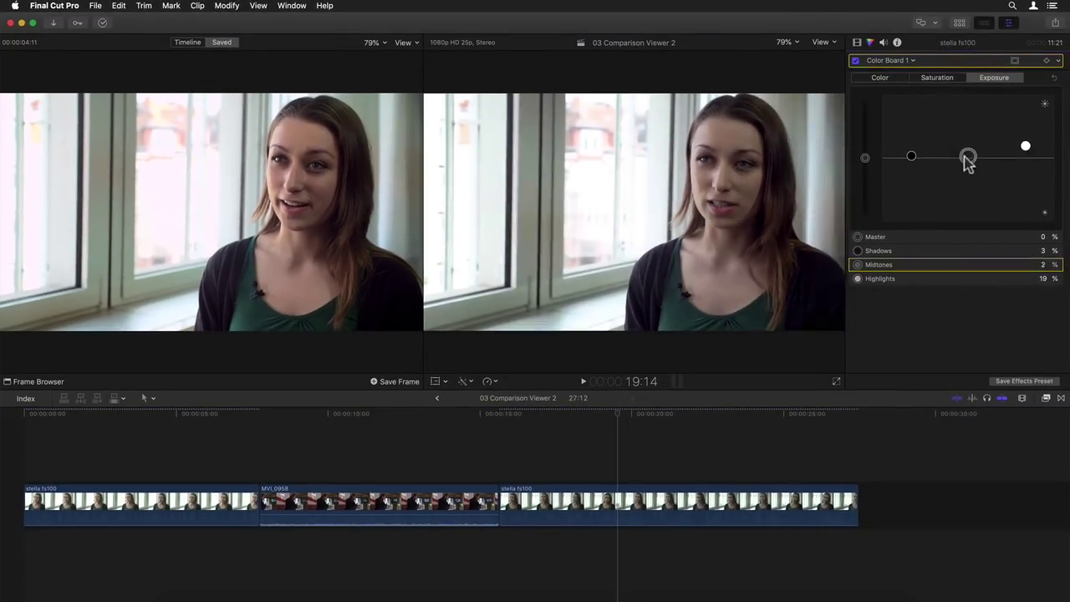
drag(1028, 156, 1025, 161)
drag(915, 161, 965, 163)
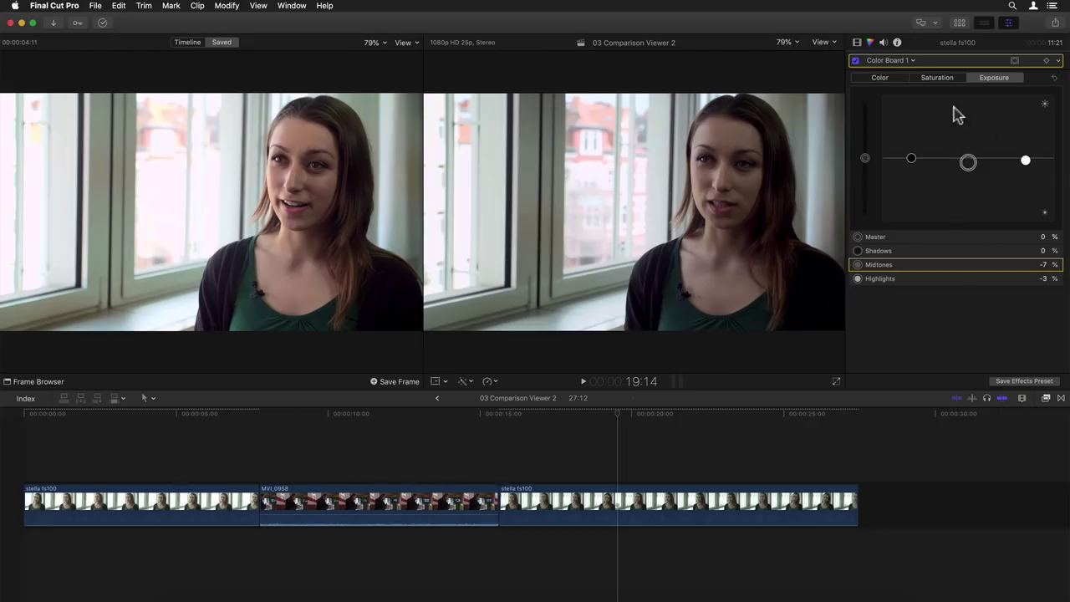
click(938, 78)
drag(865, 158, 866, 147)
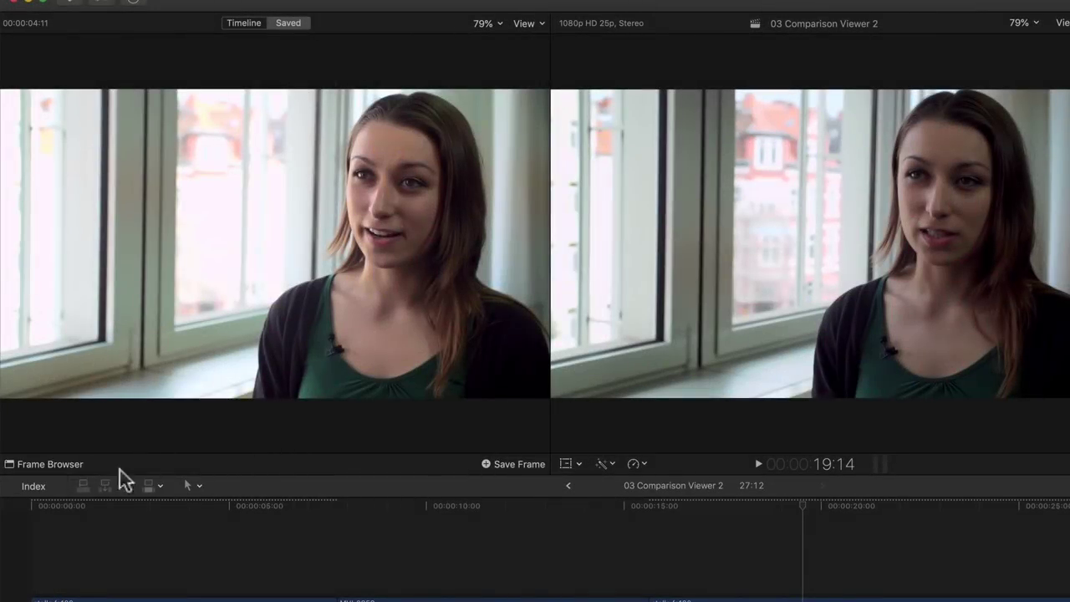
Open the Frame Browser below the comparison viewer to see the one saved frame.
click(60, 463)
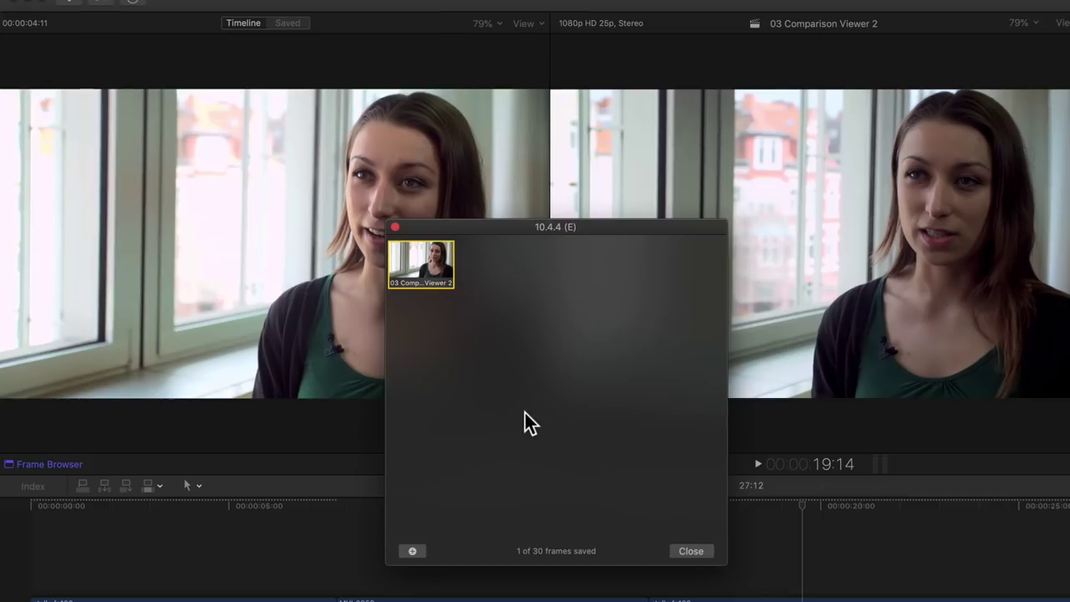
In the Command Editor, search 'save frame' and drag the Save Frame command onto a shortcut key.
key(alt+super+k)
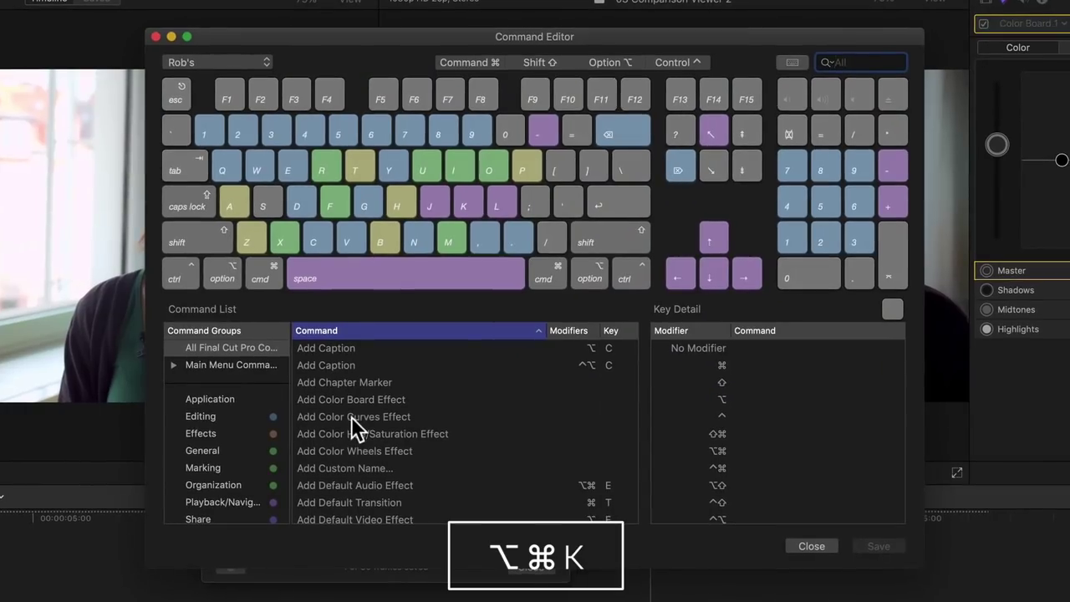
text(sav)
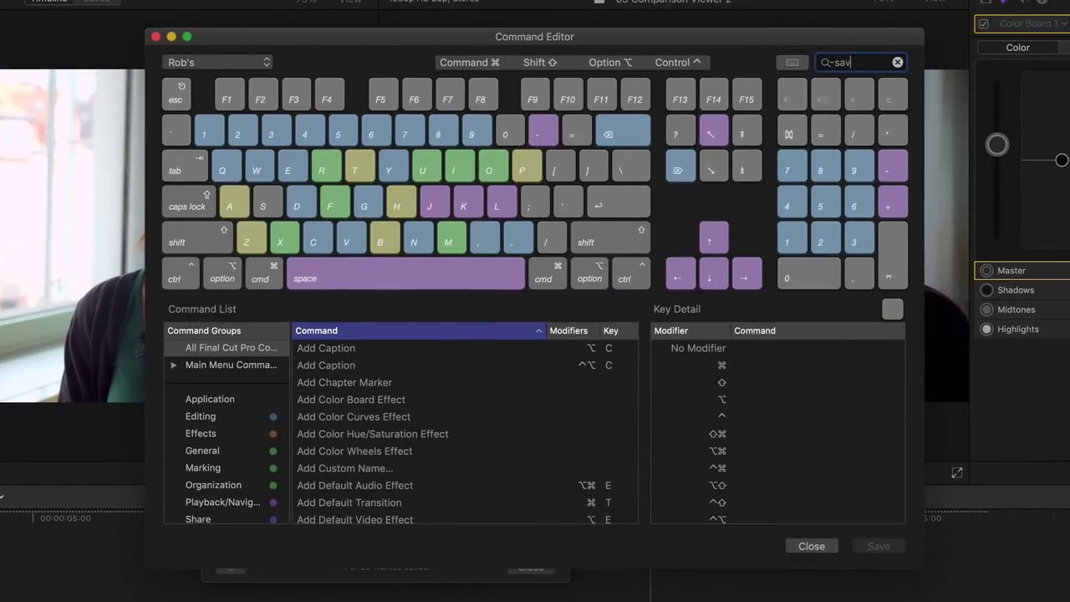
text(e frame)
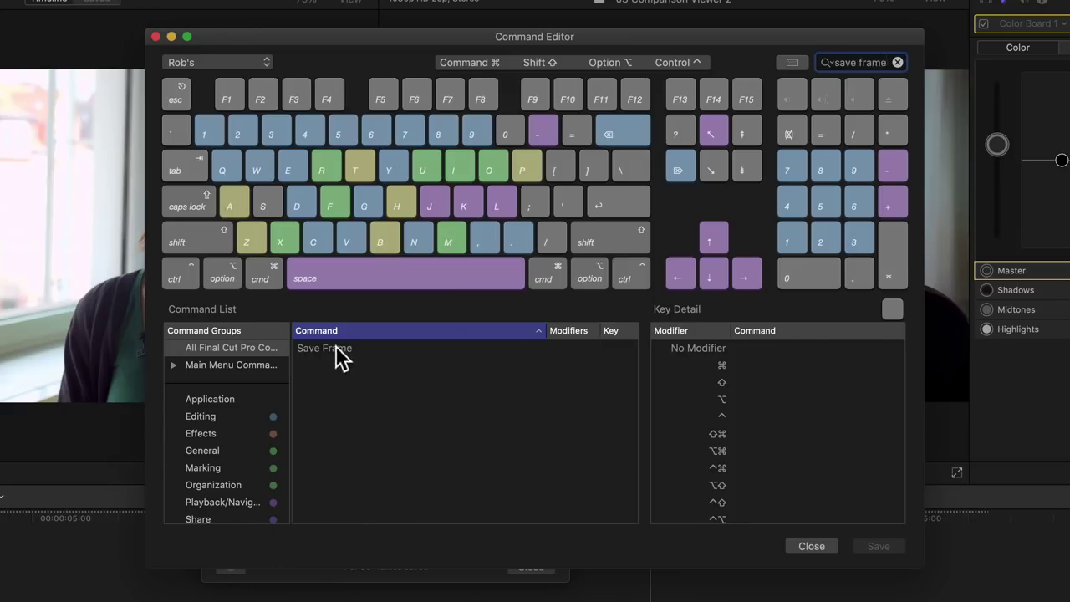
click(338, 349)
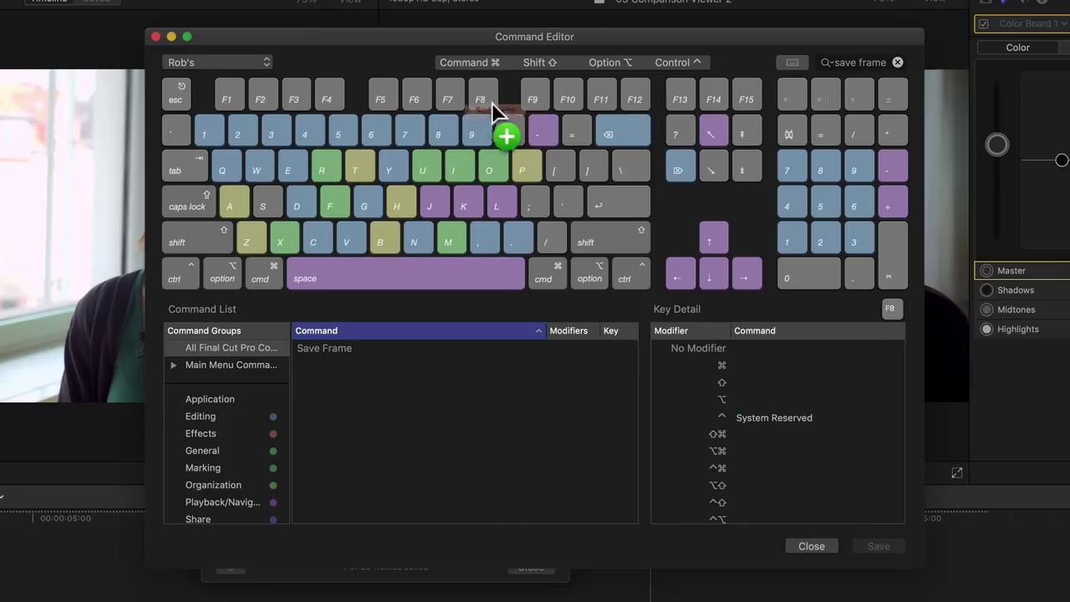
drag(397, 357, 483, 89)
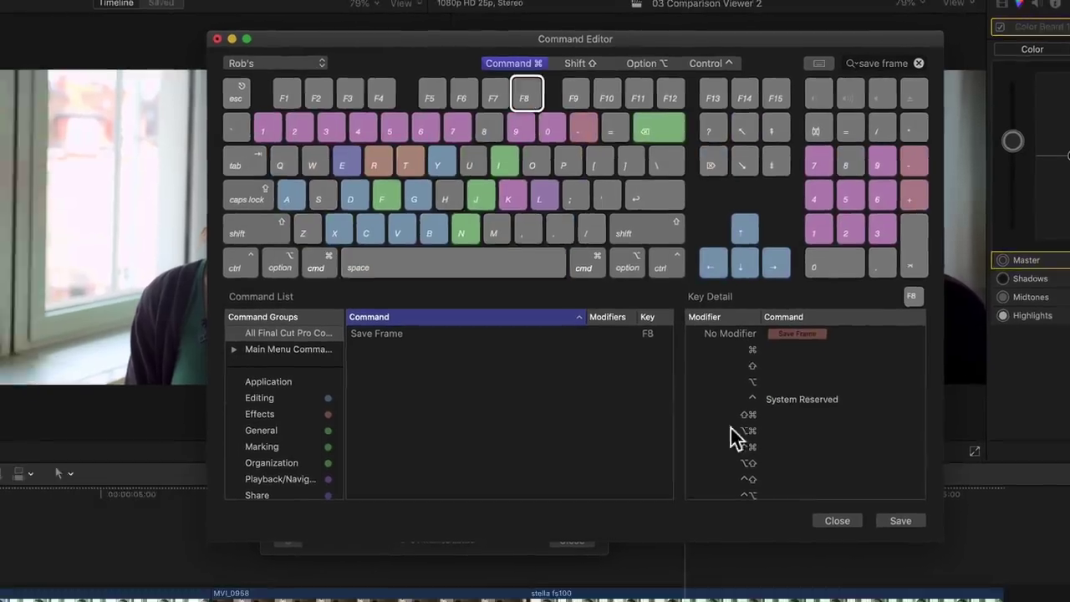
key(cmd+w)
Save the new shortcut, switch to the 01 Noise project and save five concert frames.
click(755, 115)
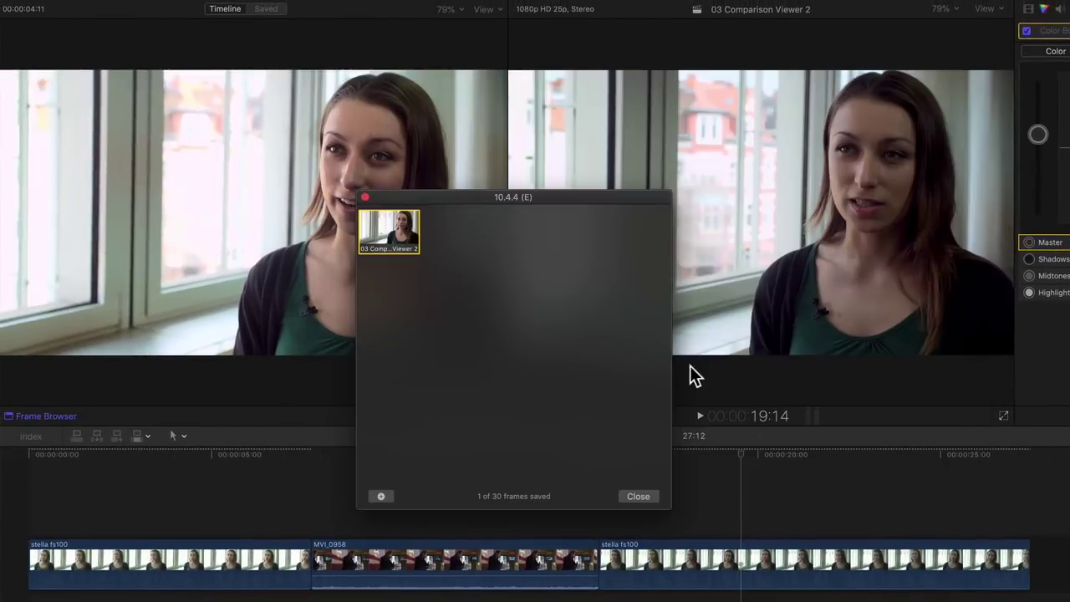
click(289, 370)
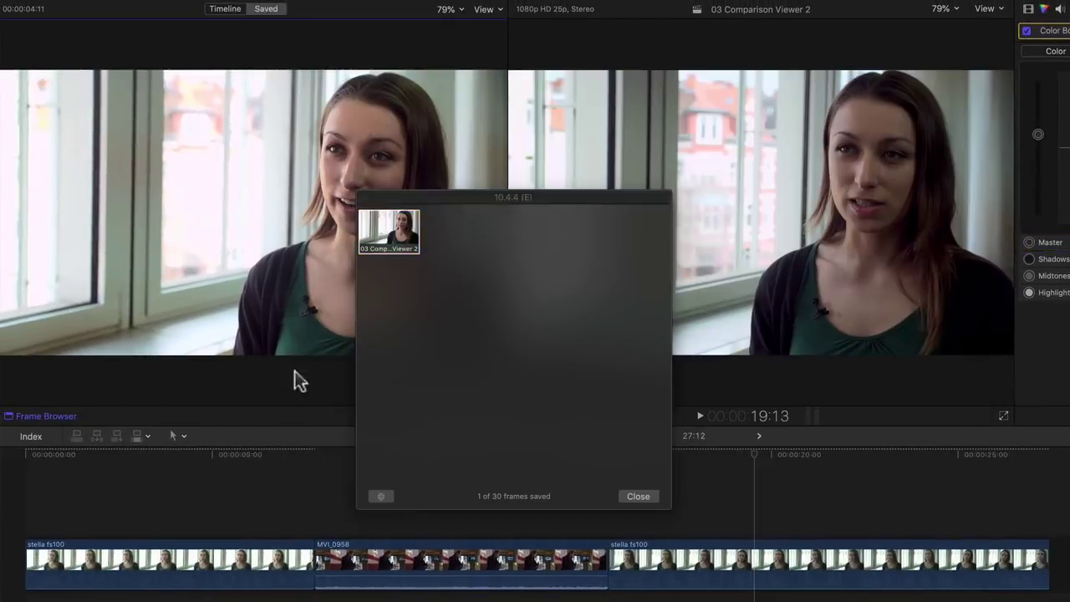
click(758, 435)
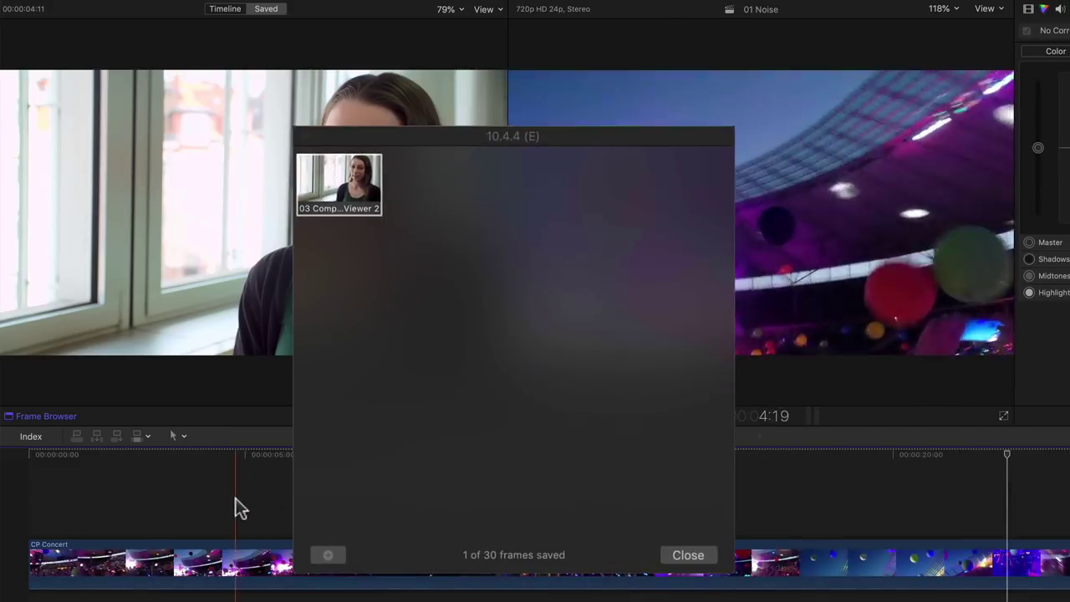
key(alt+shift+7)
key(alt+shift+7)
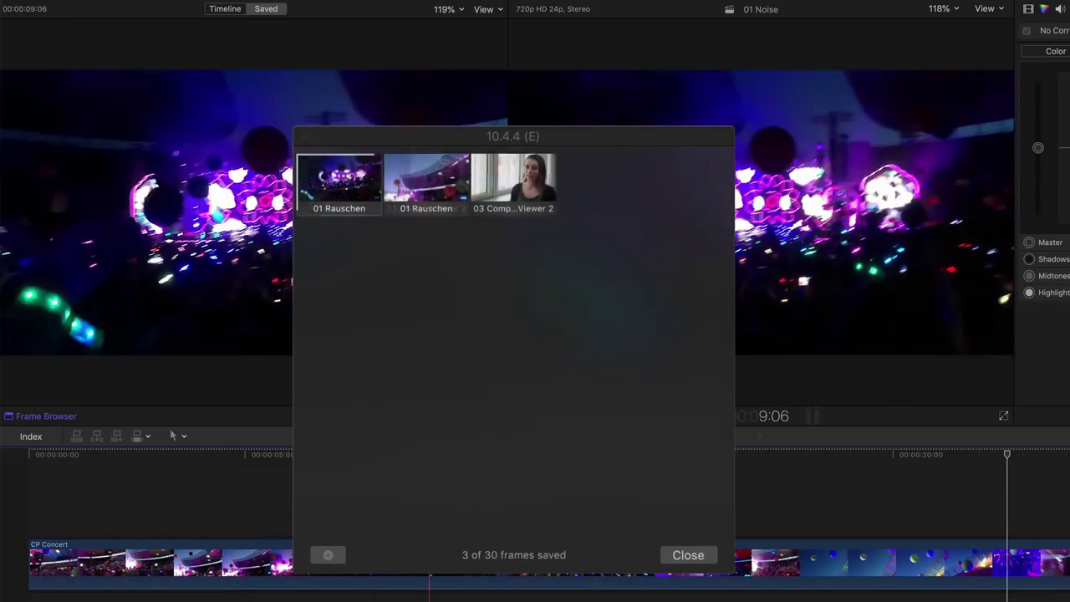
key(alt+shift+7)
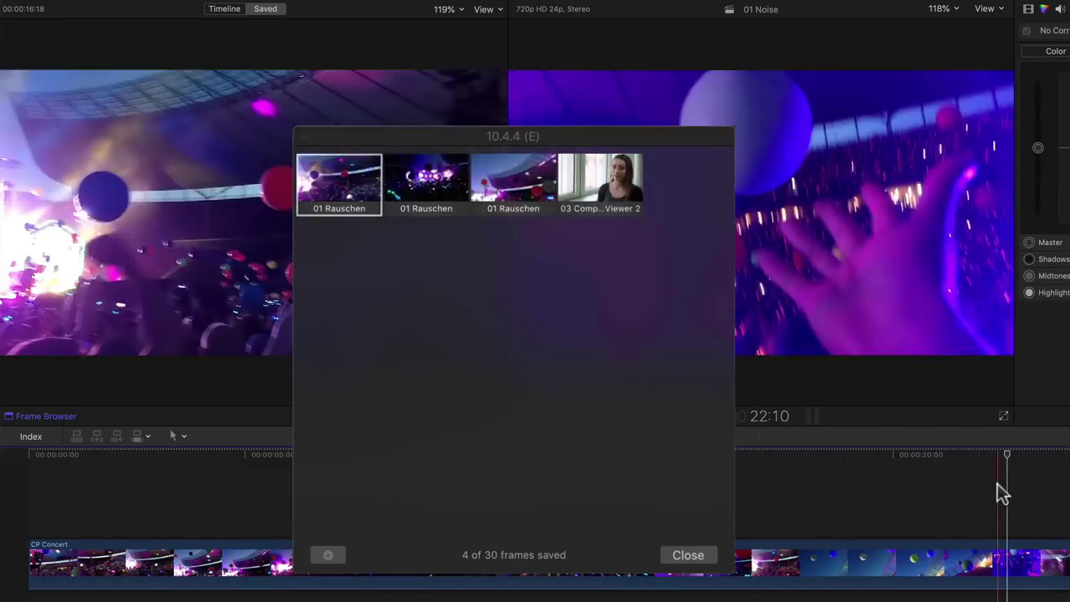
key(alt+shift+7)
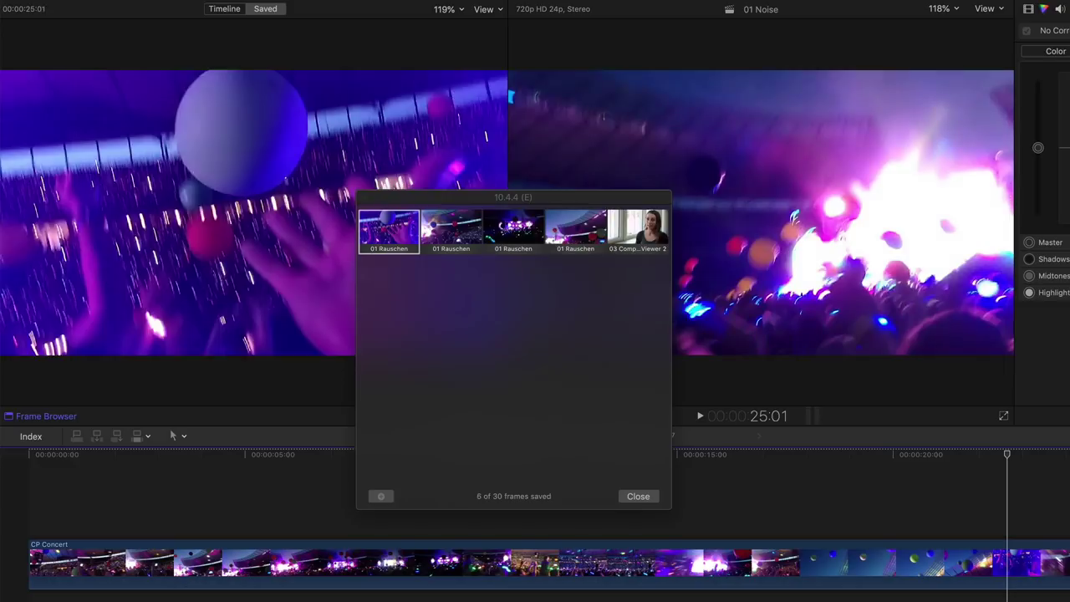
key(alt+shift+7)
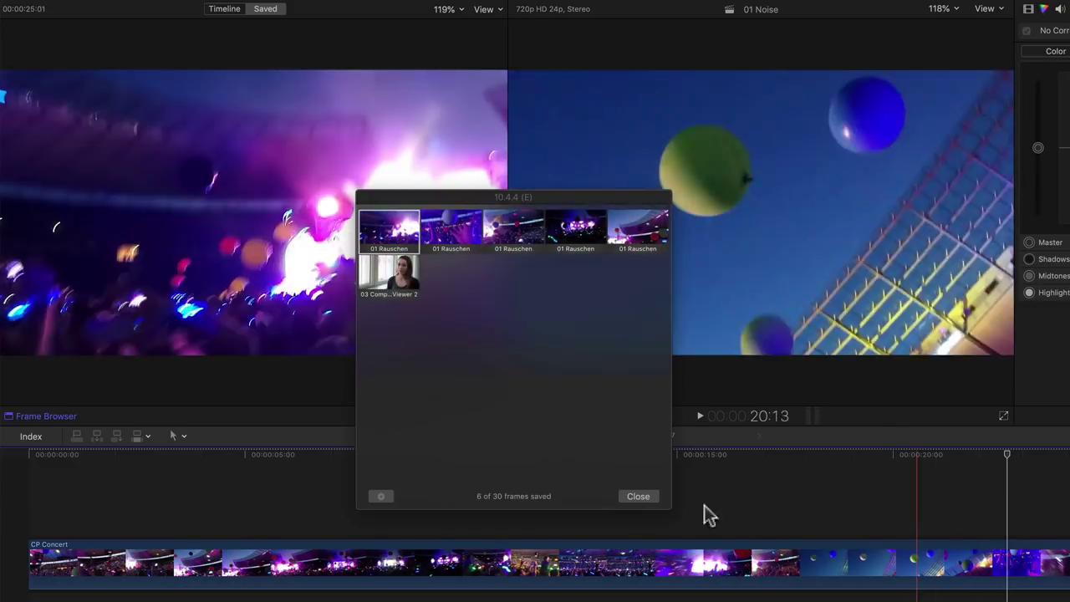
key(alt+shift+7)
key(alt+shift+7)
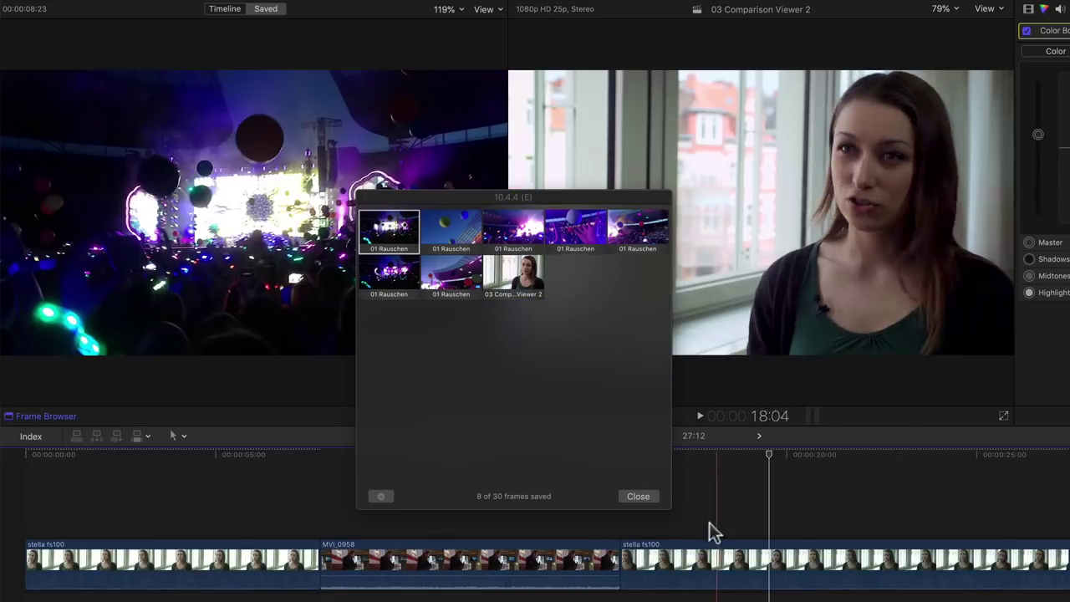
Browse the saved frames in the Frame Browser and delete the unwanted third one.
click(464, 522)
click(454, 232)
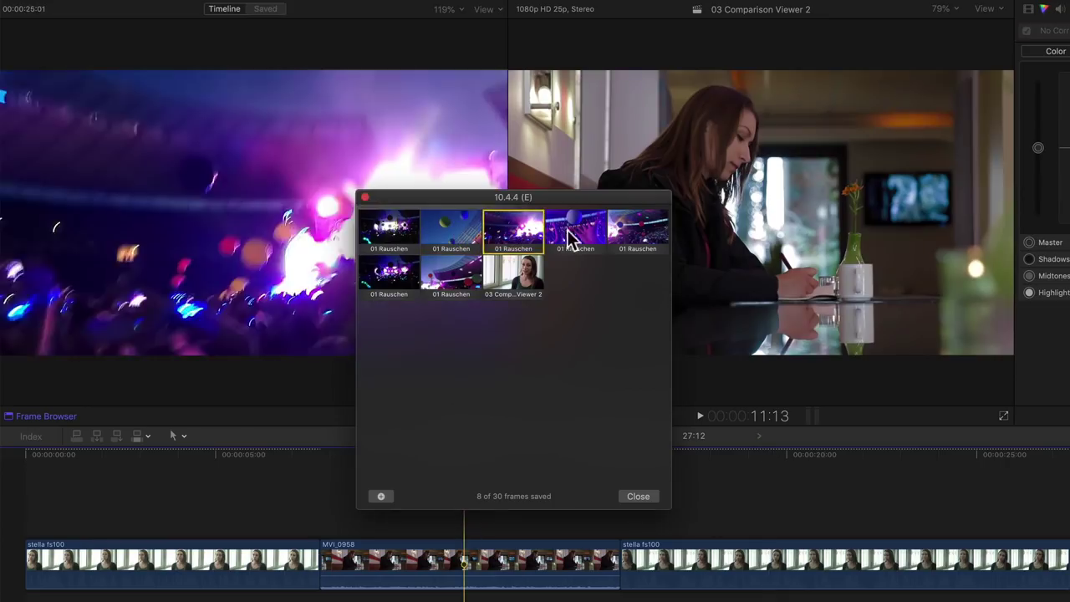
click(418, 284)
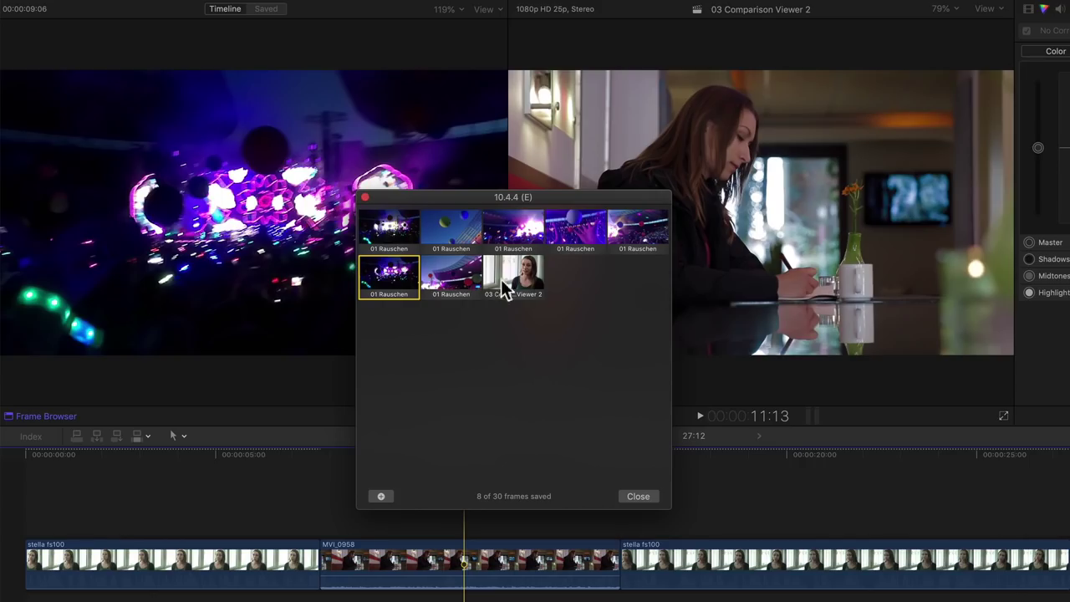
click(514, 238)
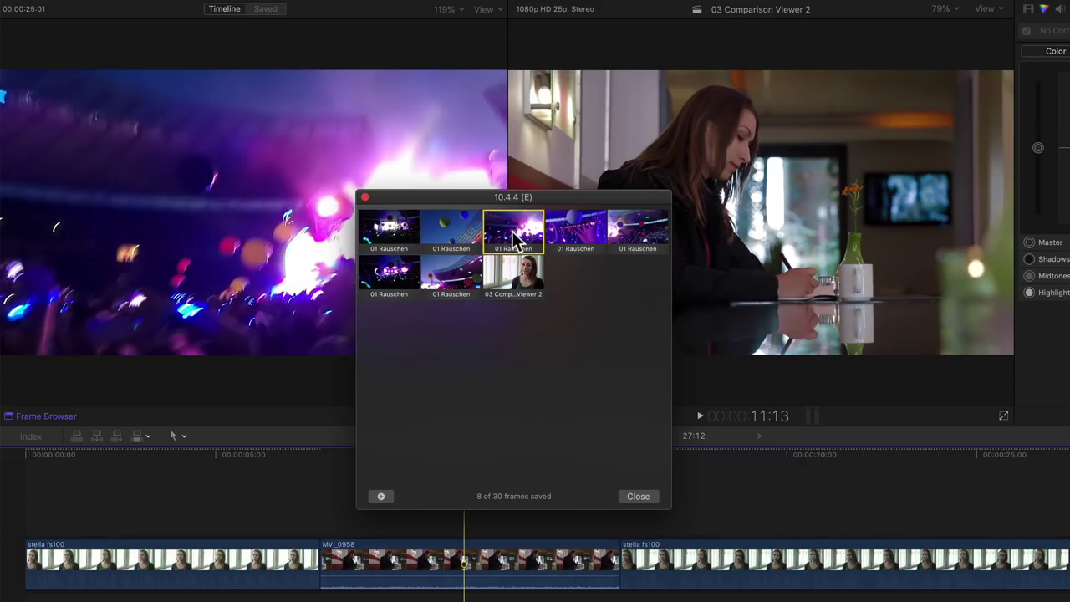
key(Delete)
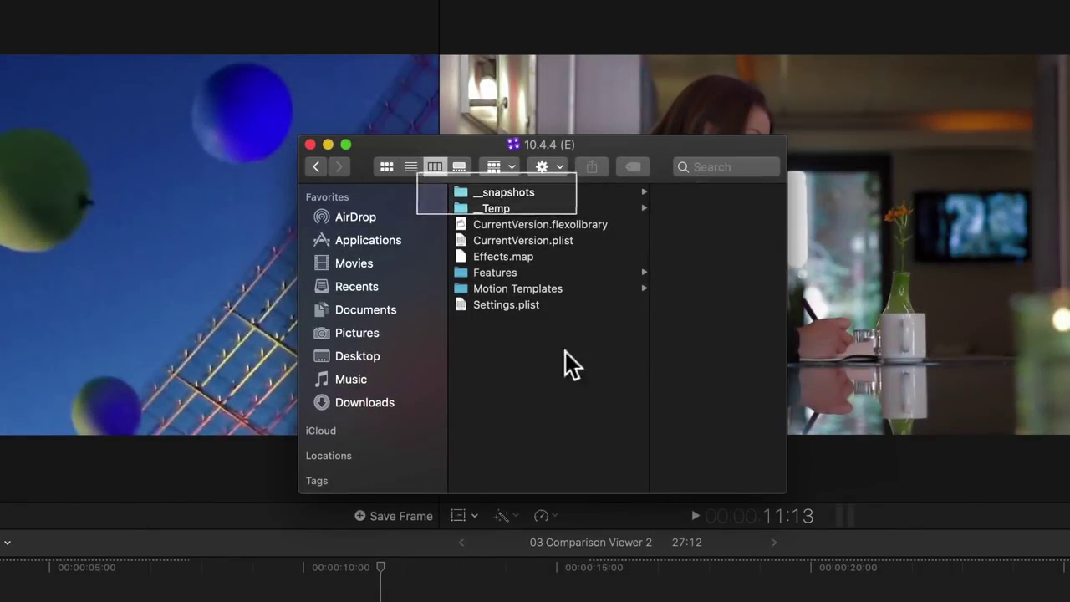
Preview the saved TIFF frames in __snapshots > Original Media, then return to the Frame Browser.
click(527, 194)
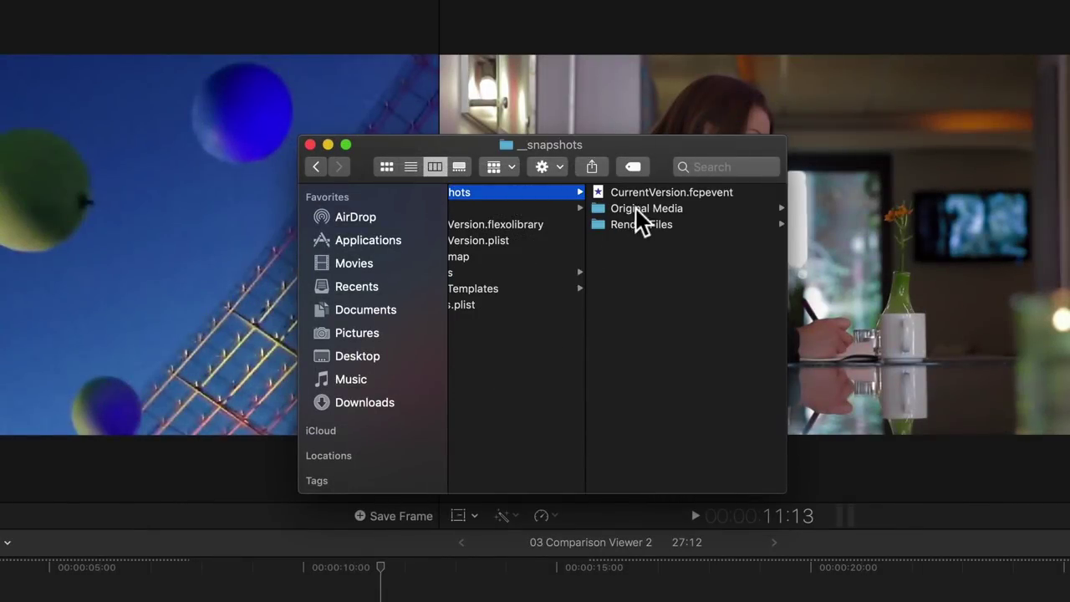
click(635, 209)
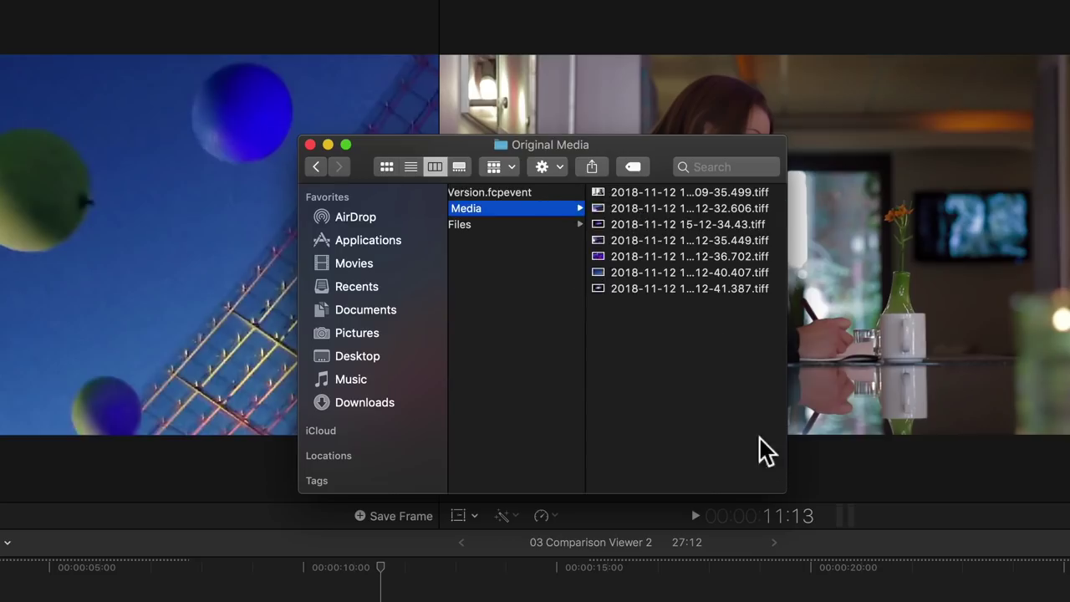
click(702, 289)
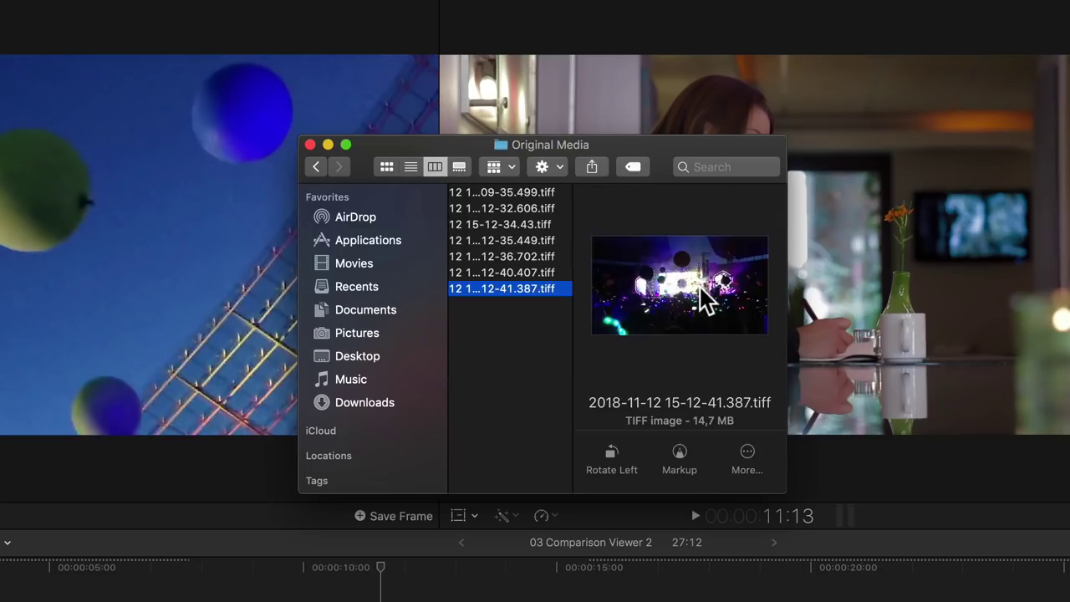
key(Up)
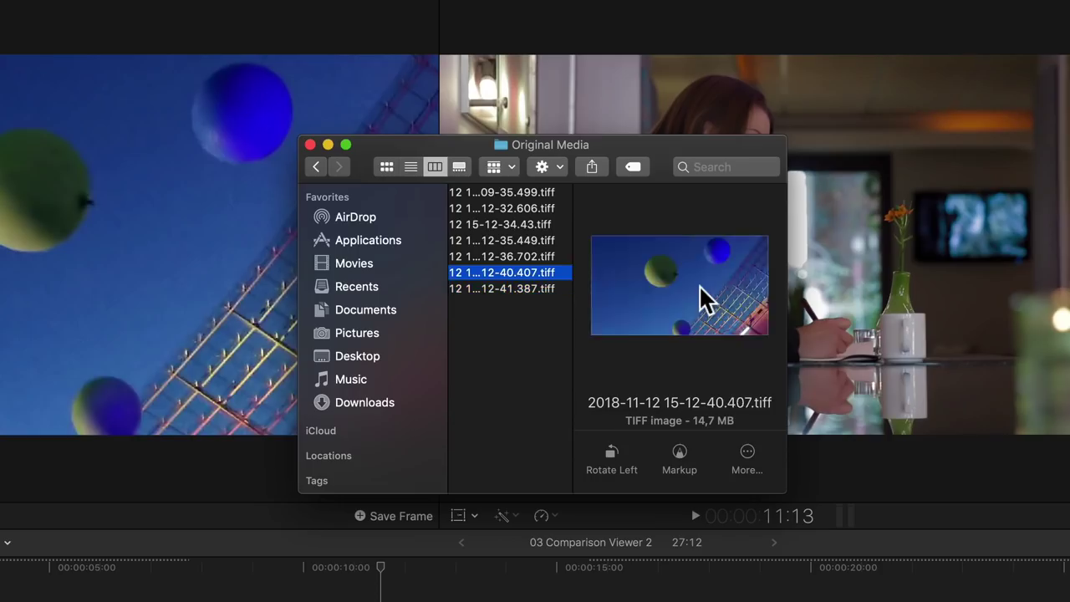
key(Up)
key(Up)
key(Up)
key(Up)
key(Up)
key(Down)
key(Down)
key(Down)
key(Down)
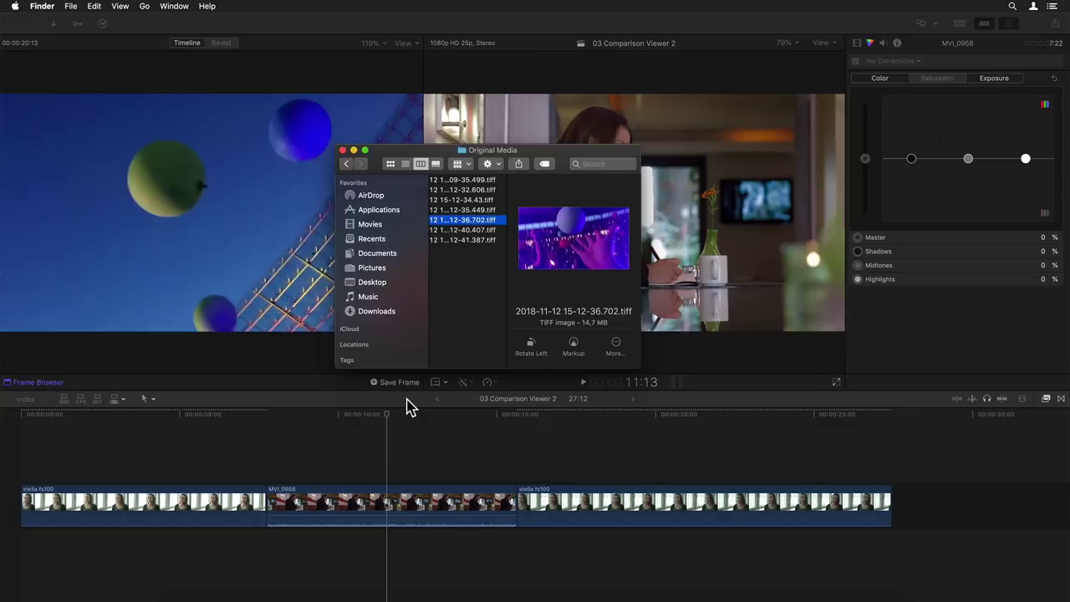
click(404, 406)
click(424, 357)
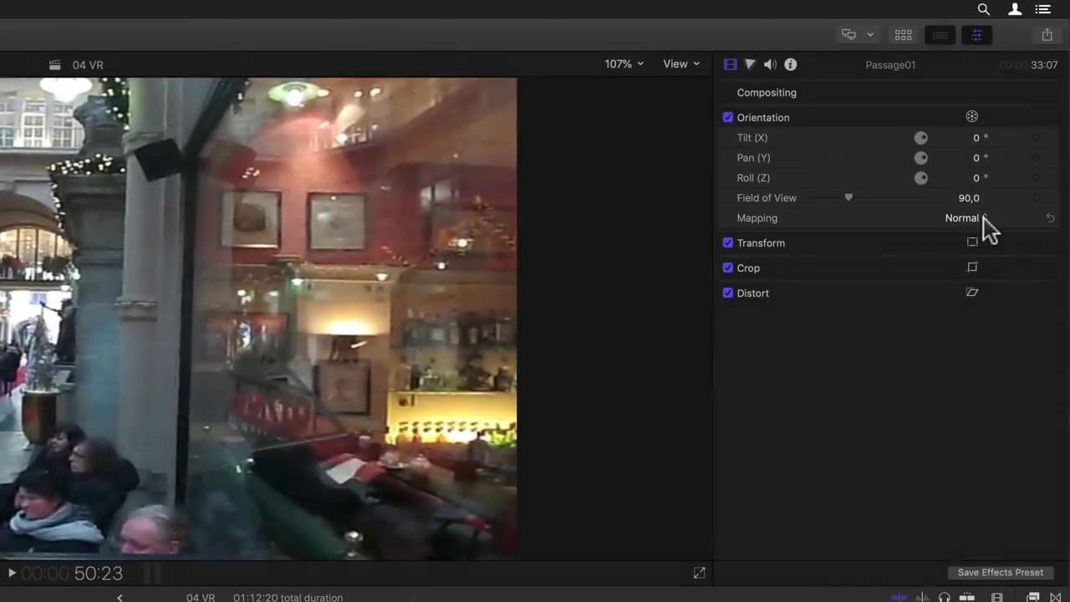
Set Passage01's mapping to Tiny Planet and adjust its field of view, tilt and pan.
click(984, 218)
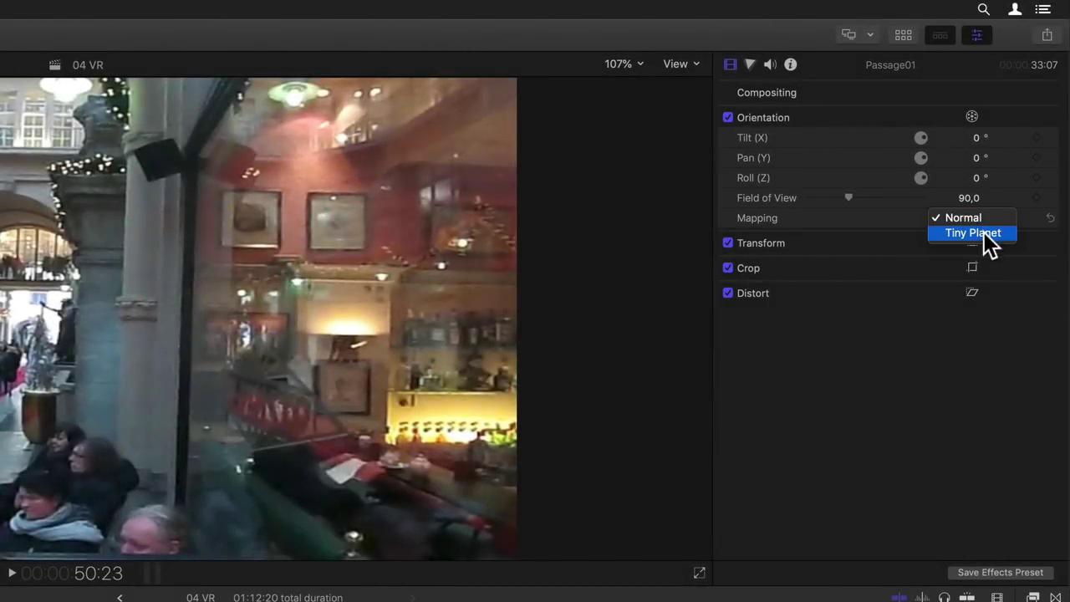
mouse_move(886, 133)
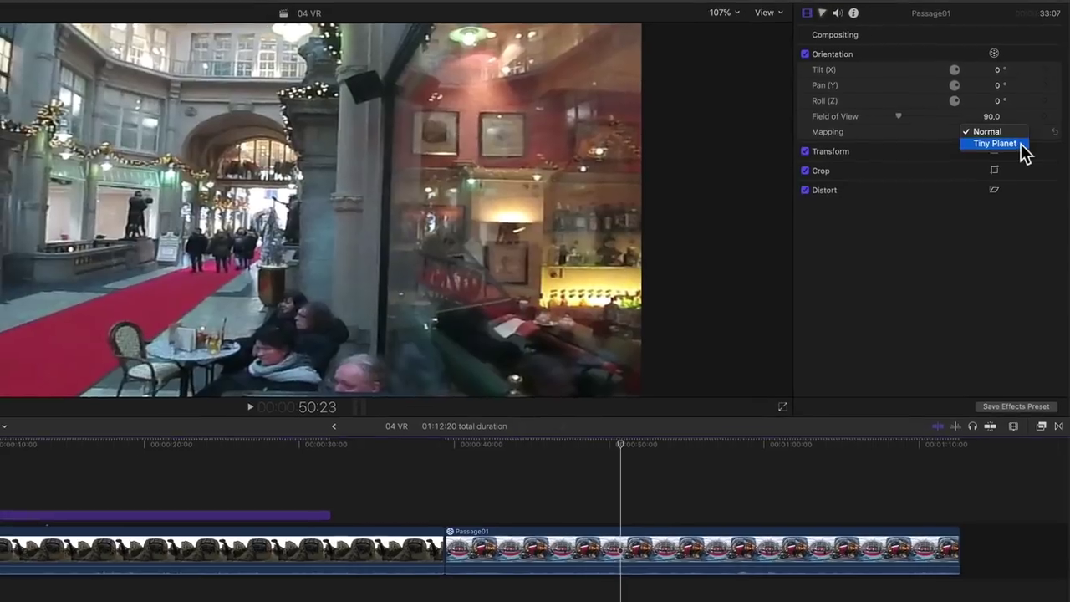
click(1015, 176)
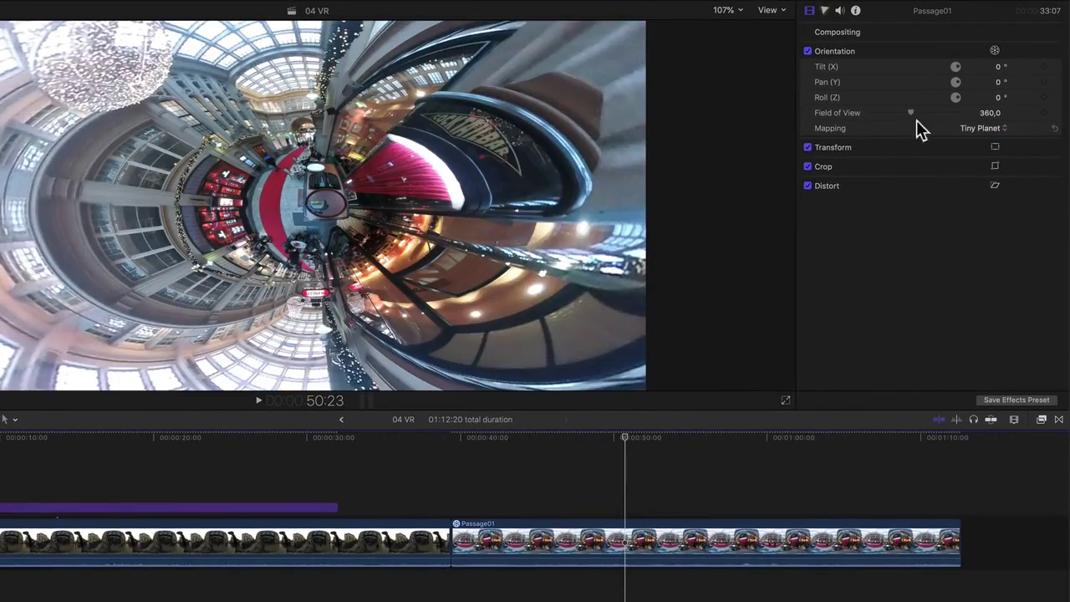
drag(910, 113, 937, 117)
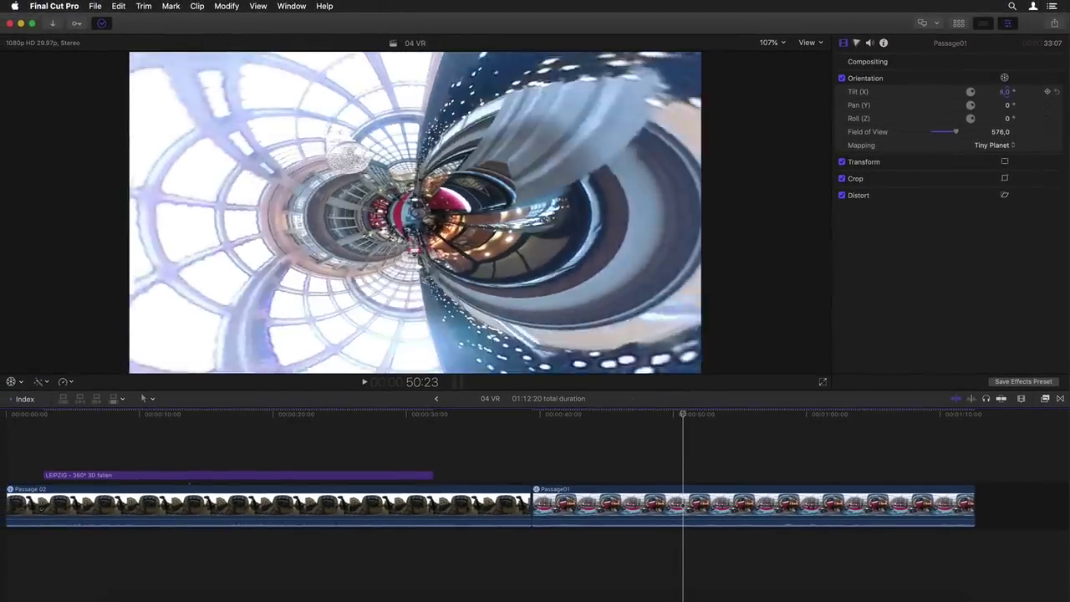
mouse_move(1003, 91)
mouse_down()
mouse_move(1016, 90)
mouse_move(996, 103)
mouse_move(1016, 104)
mouse_move(998, 105)
mouse_up()
drag(956, 132, 907, 137)
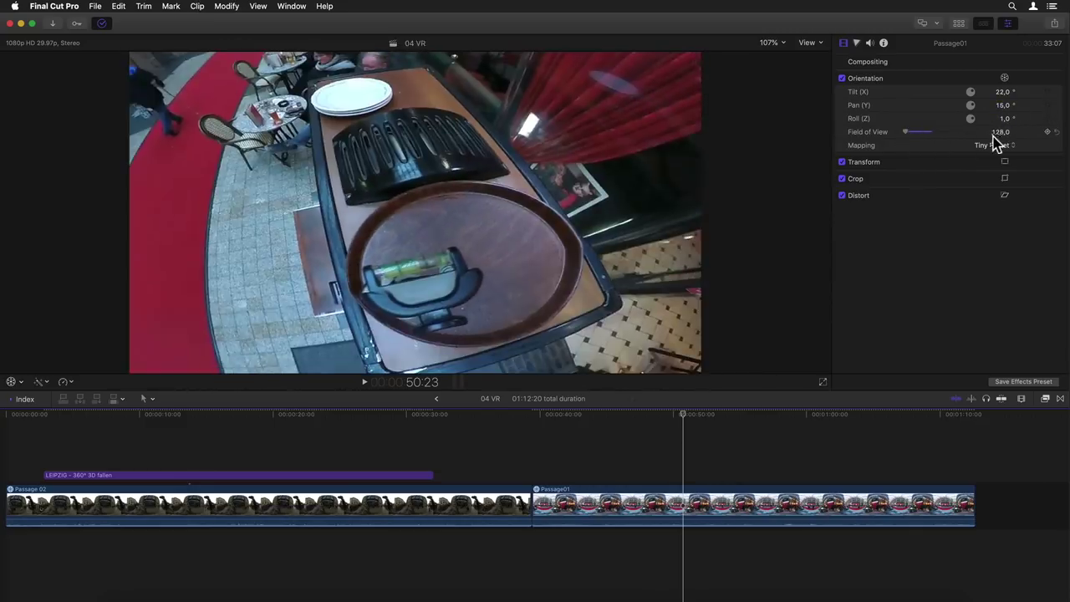
drag(1003, 91, 1016, 91)
drag(907, 138, 981, 138)
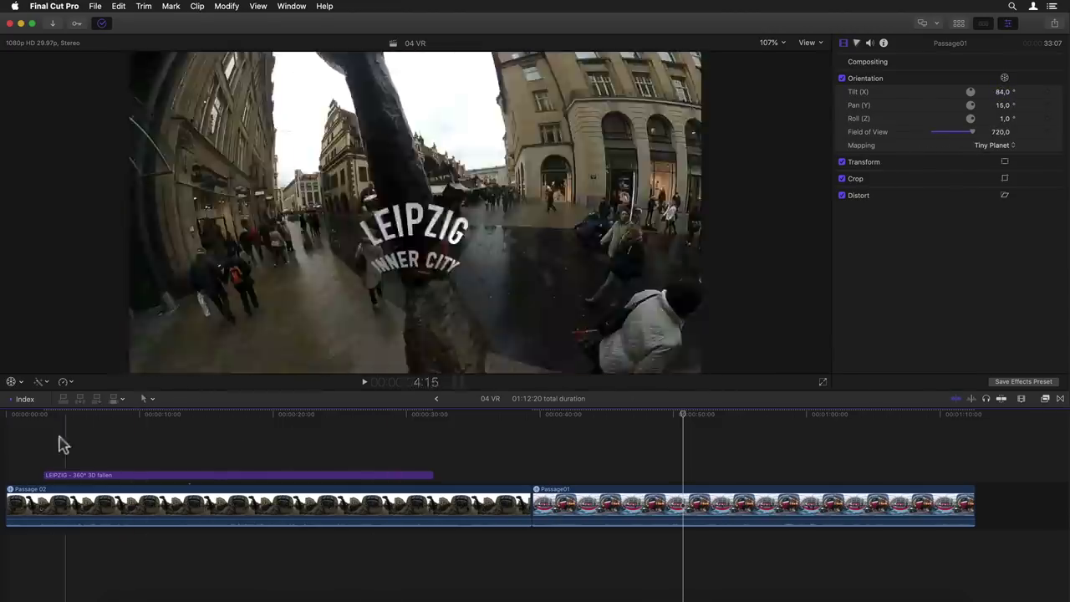
Play the tiny-planet clip from the start of the timeline.
click(22, 443)
key(space)
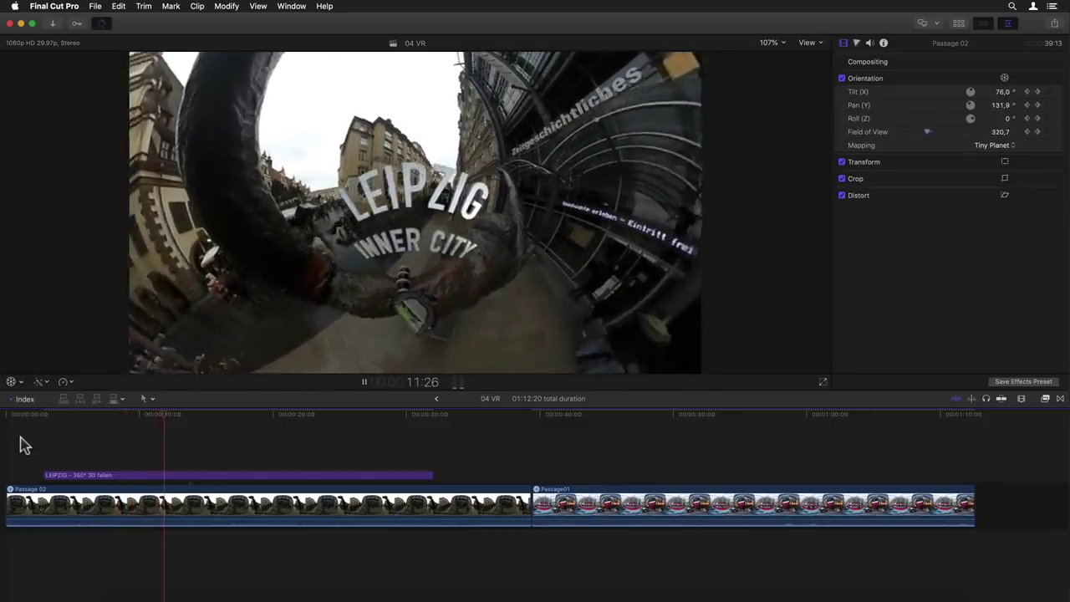
scroll(147, 418, right, 1)
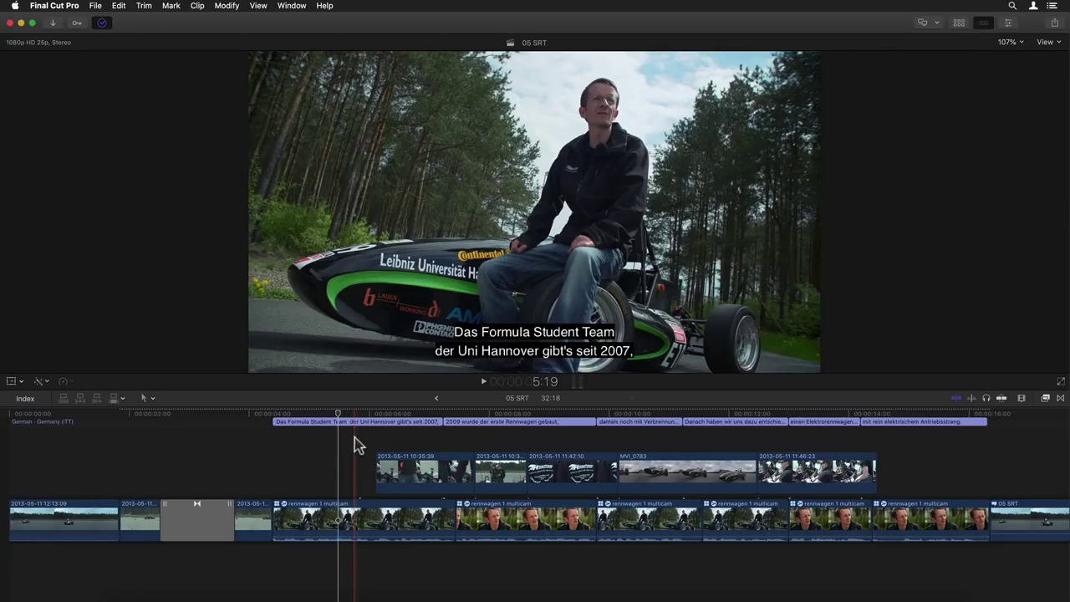
Move the playhead to the first German caption and bring up that caption's options.
click(354, 445)
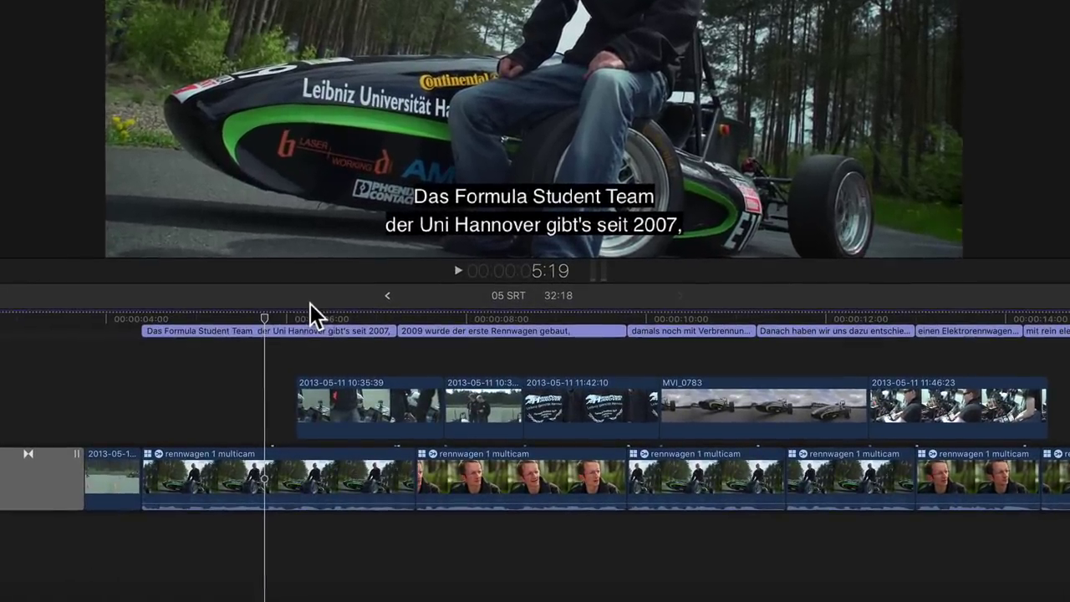
right_click(232, 330)
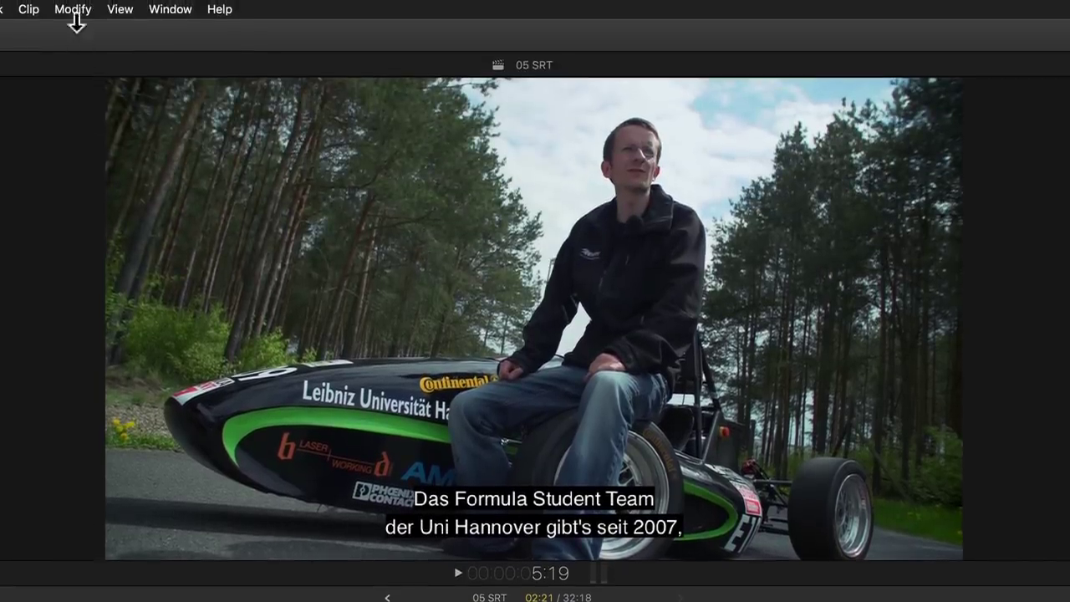
Add an SRT caption role to the library with language German (Germany).
click(73, 10)
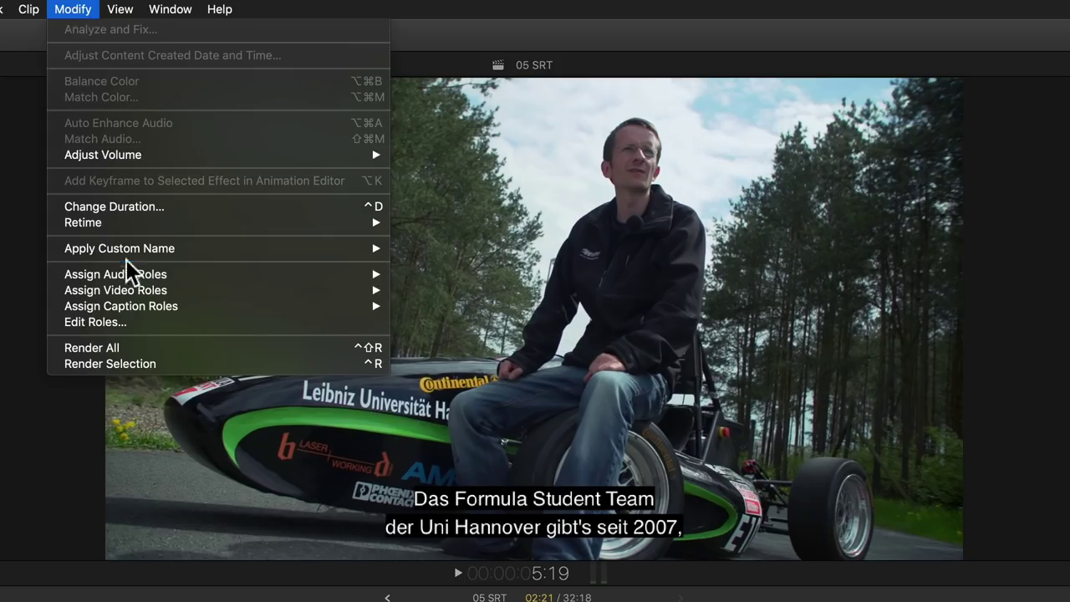
mouse_move(121, 306)
click(495, 347)
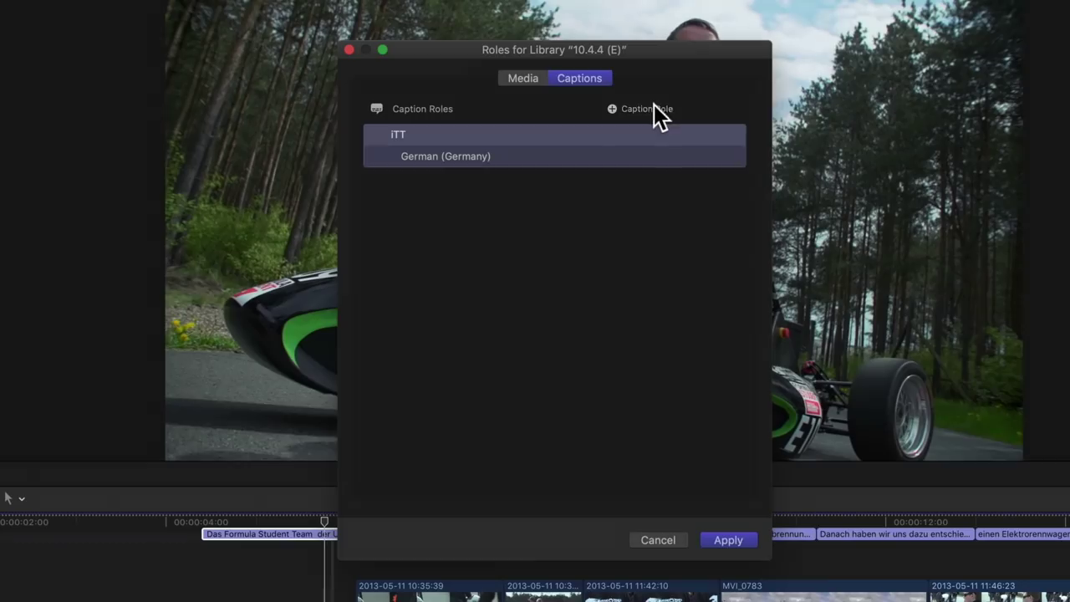
click(652, 107)
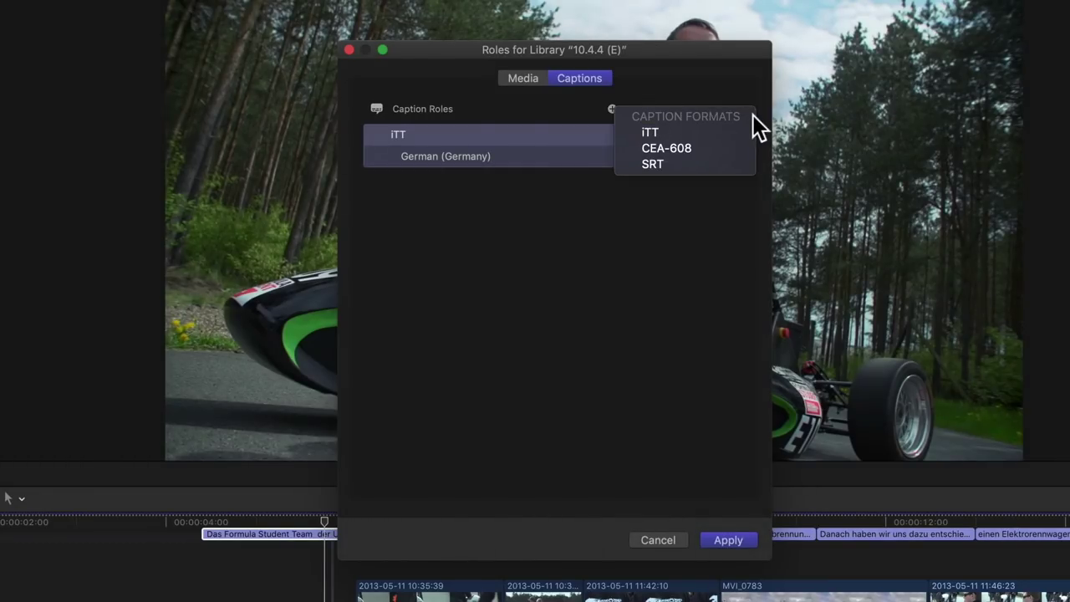
click(740, 165)
key(Return)
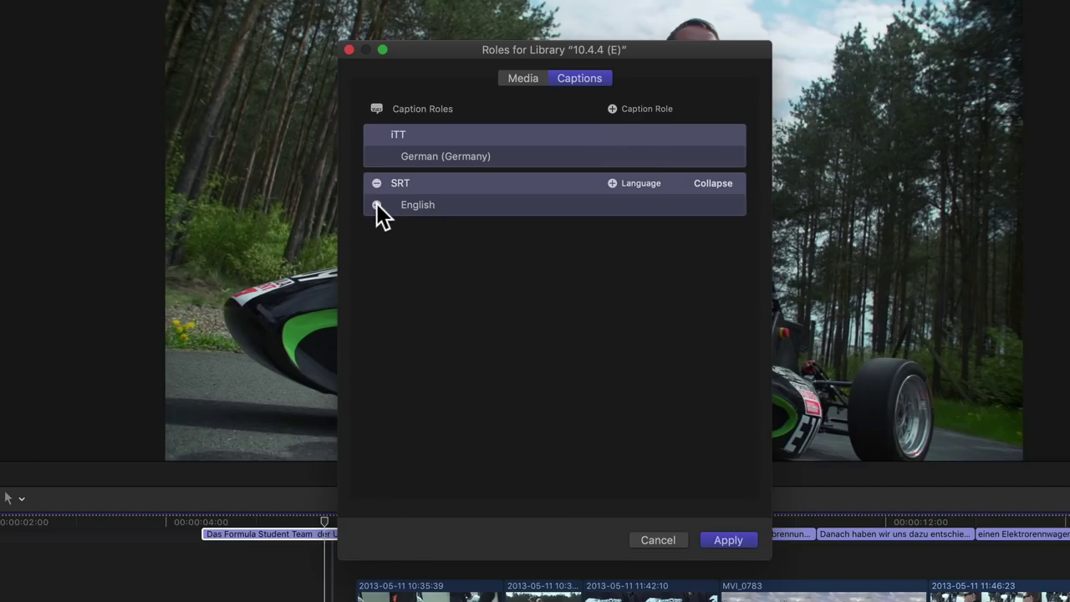
click(377, 205)
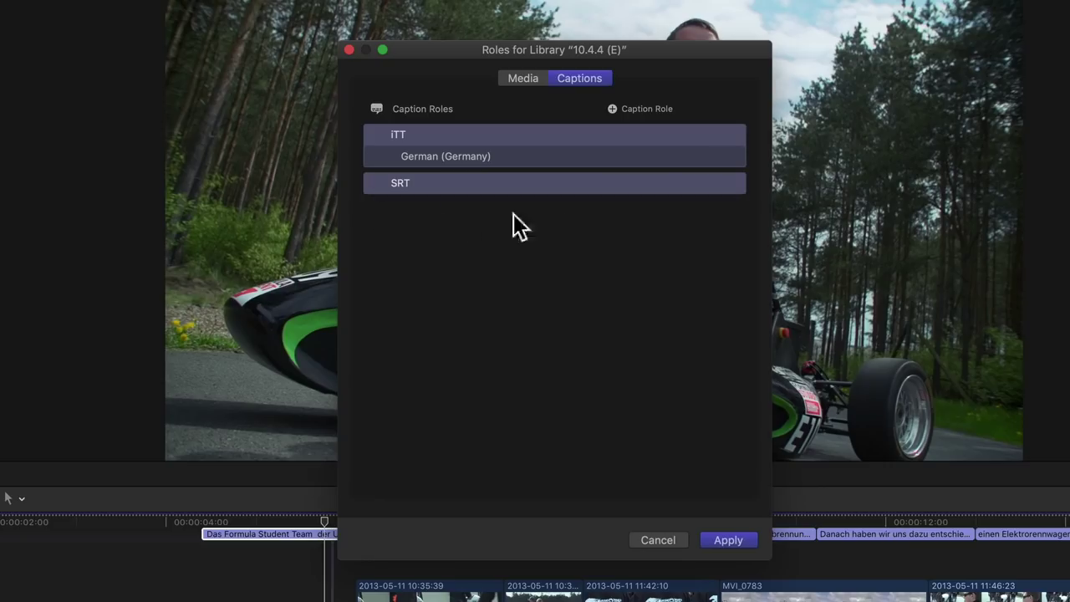
mouse_move(554, 183)
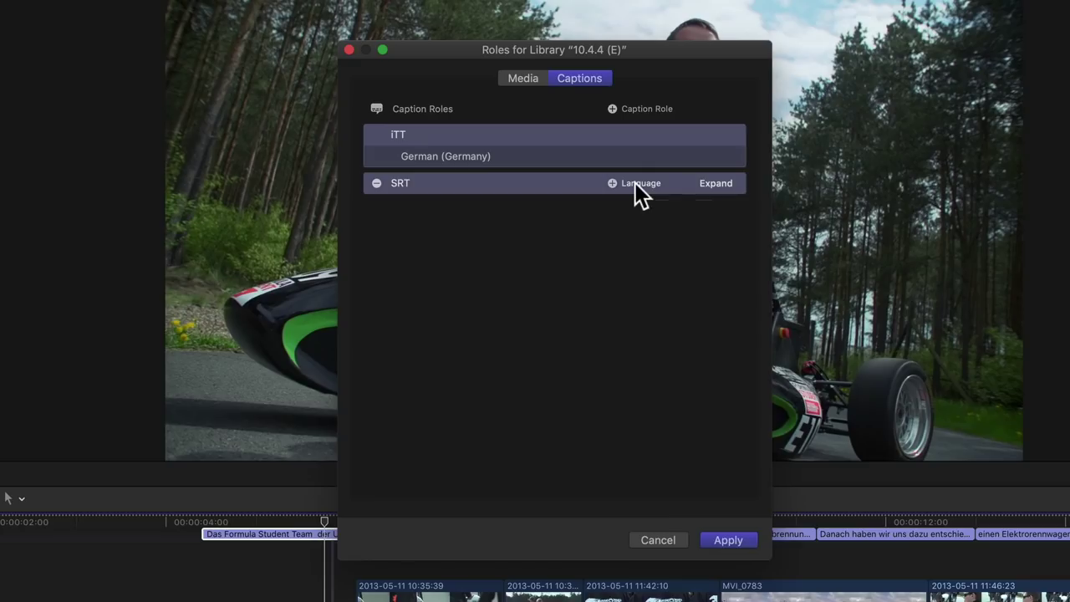
click(634, 184)
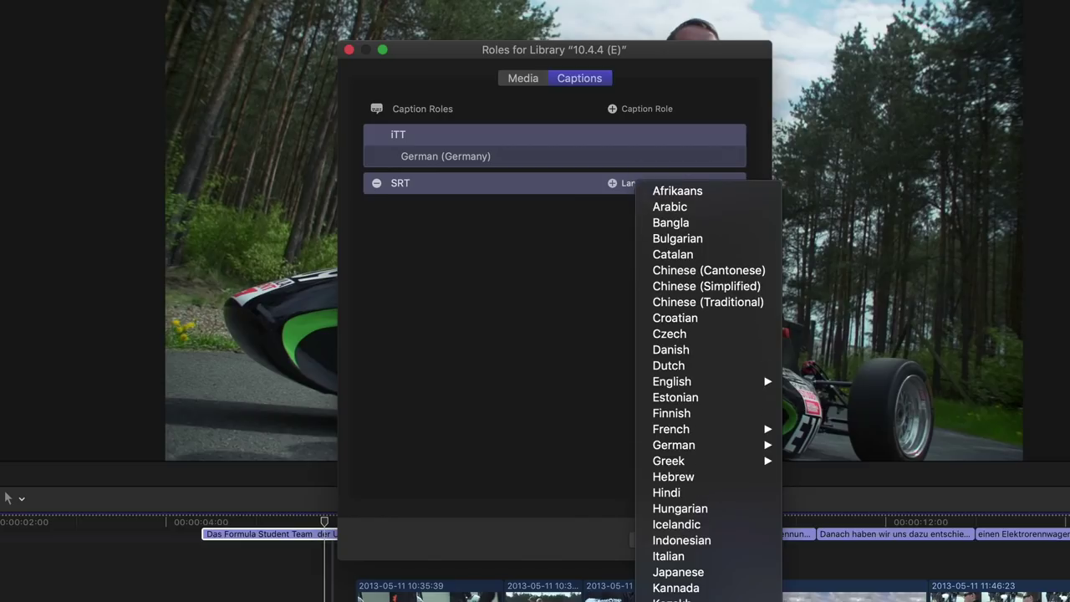
scroll(694, 401, down, 5)
mouse_move(674, 302)
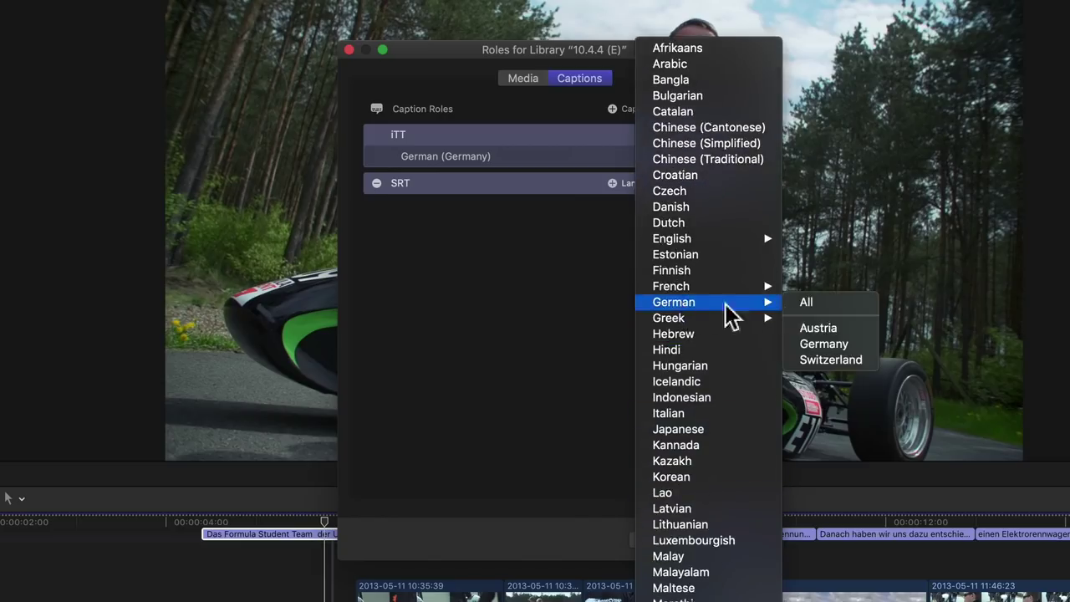
click(851, 357)
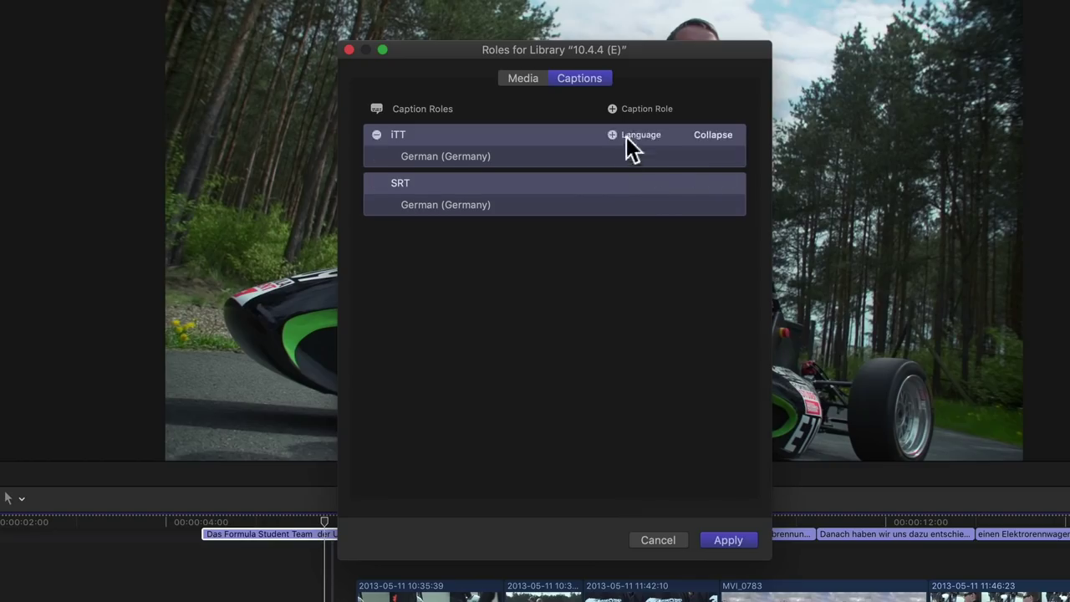
Add a CEA-608 caption role set to German (Germany) and apply the roles.
click(624, 108)
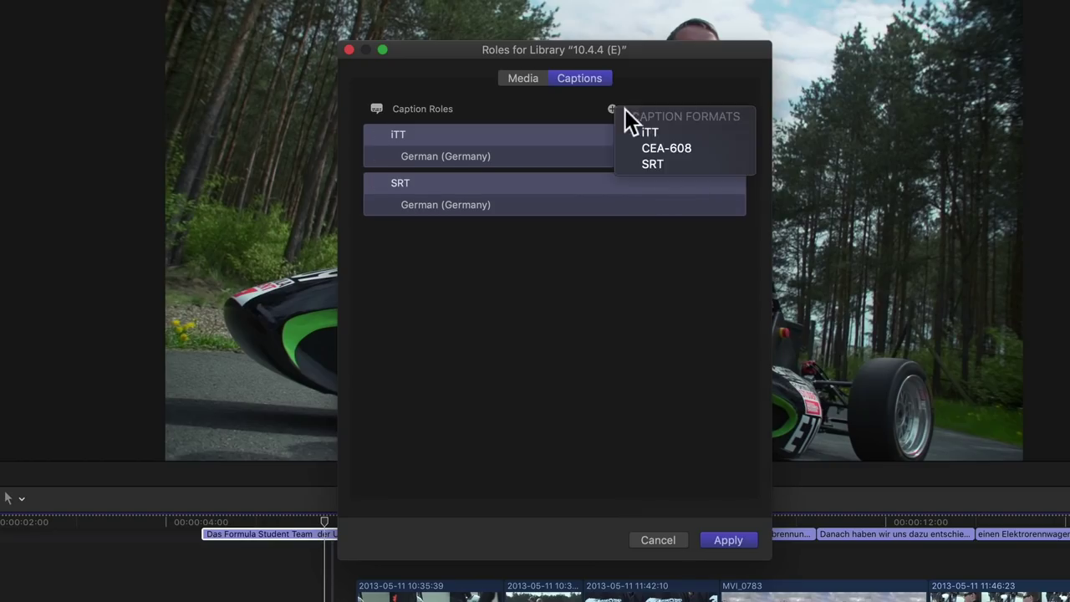
click(677, 152)
click(489, 277)
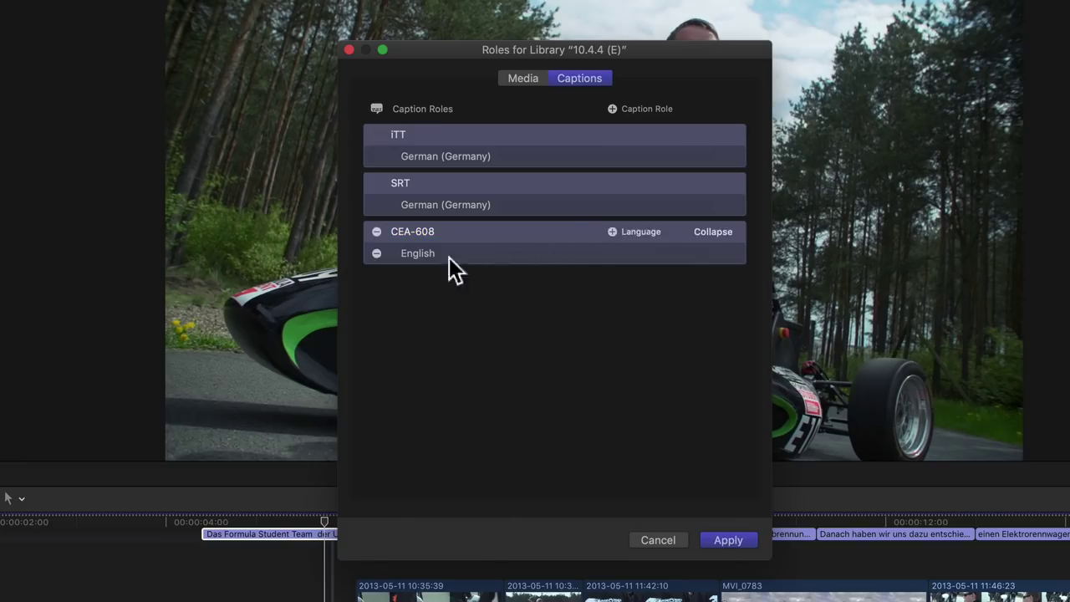
click(375, 252)
click(615, 232)
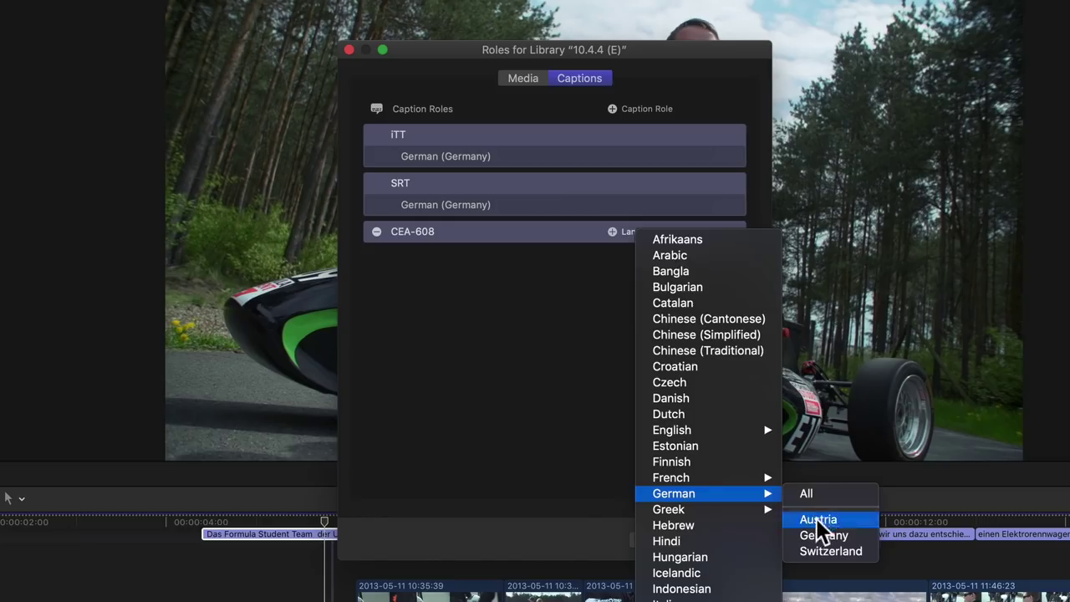
click(815, 530)
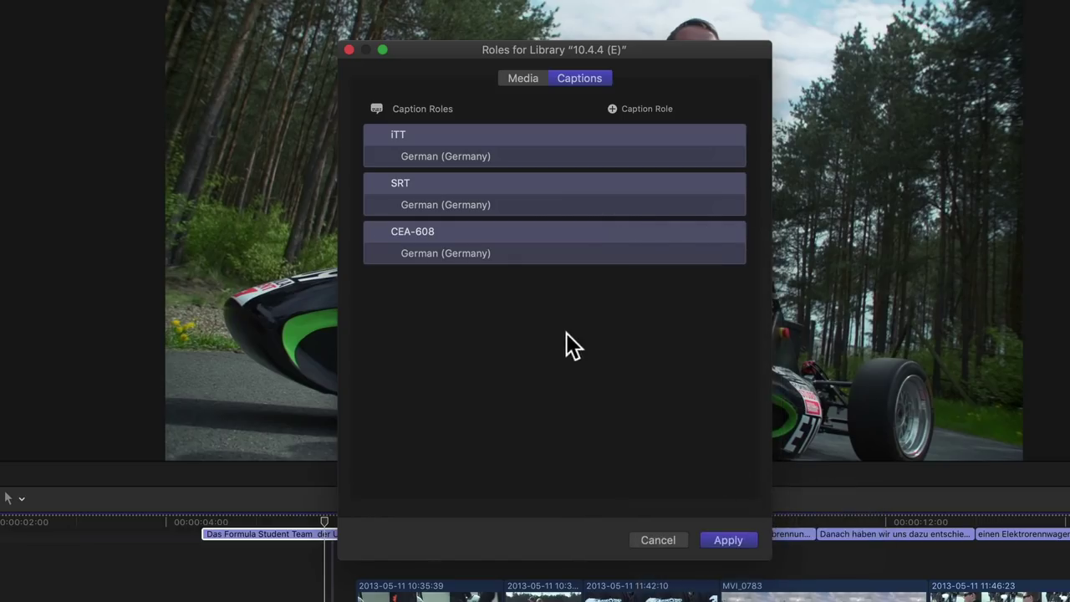
click(726, 540)
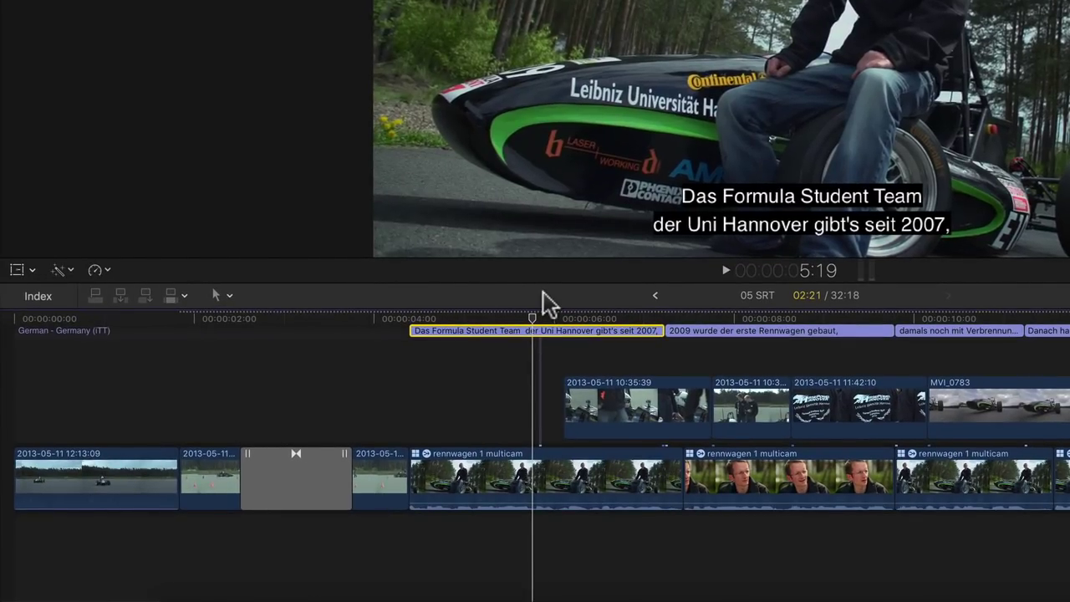
click(173, 321)
key(alt+c)
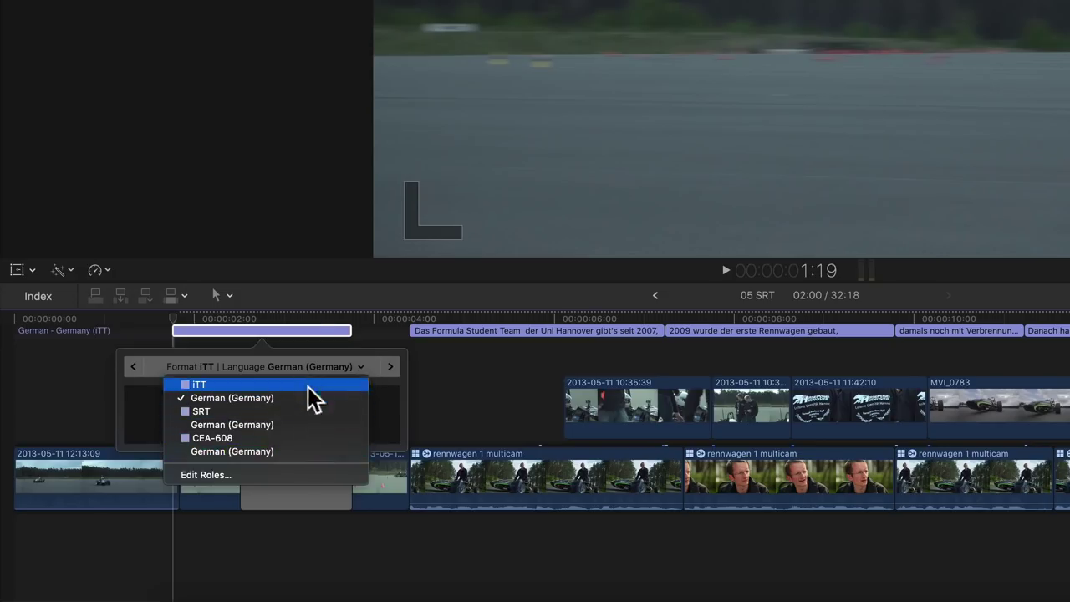
key(Escape)
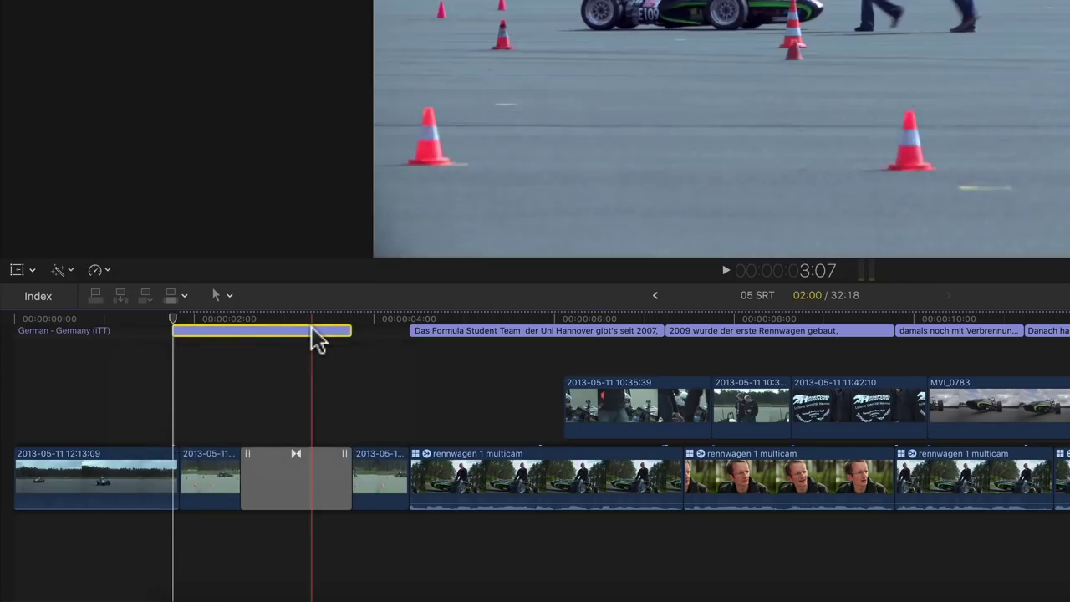
key(Delete)
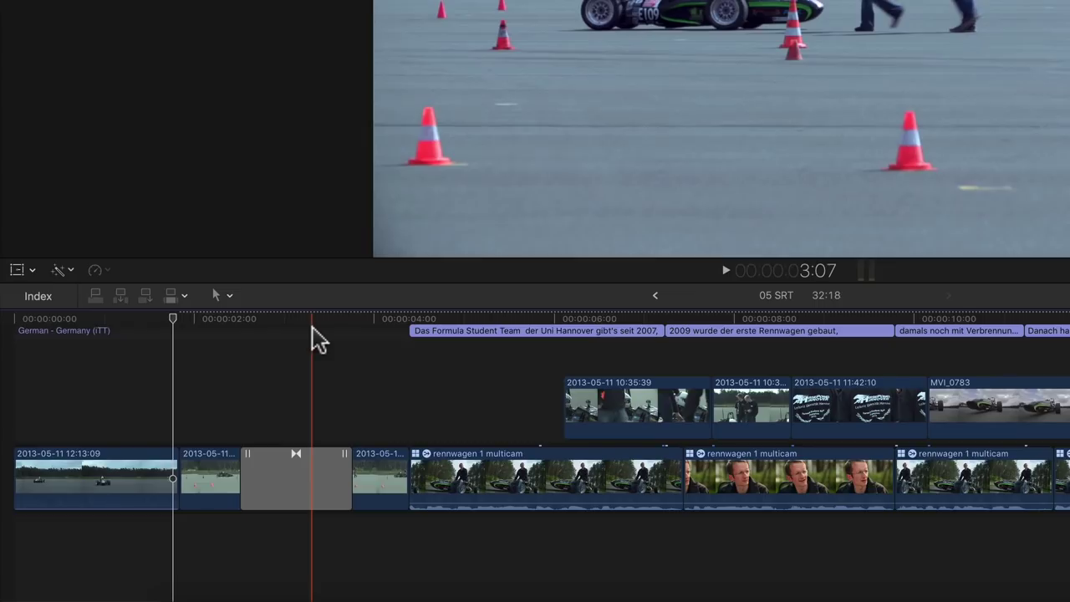
scroll(300, 327, right, 1)
scroll(234, 330, right, 3)
scroll(217, 322, right, 2)
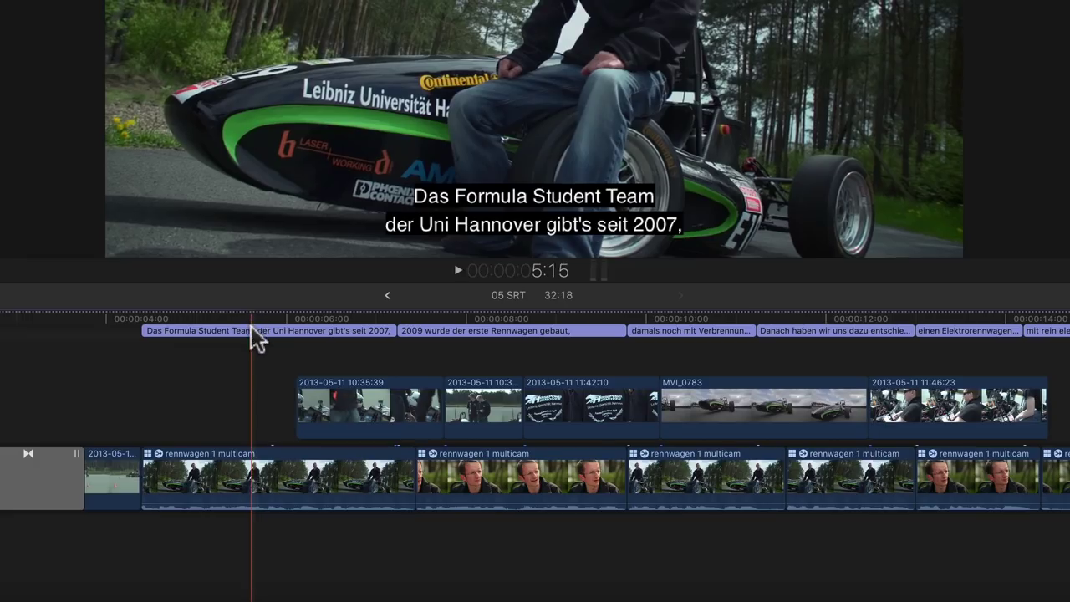
Assign all captions to SRT German, duplicate them as Slovak, and convert that copy to iTT German.
key(super+a)
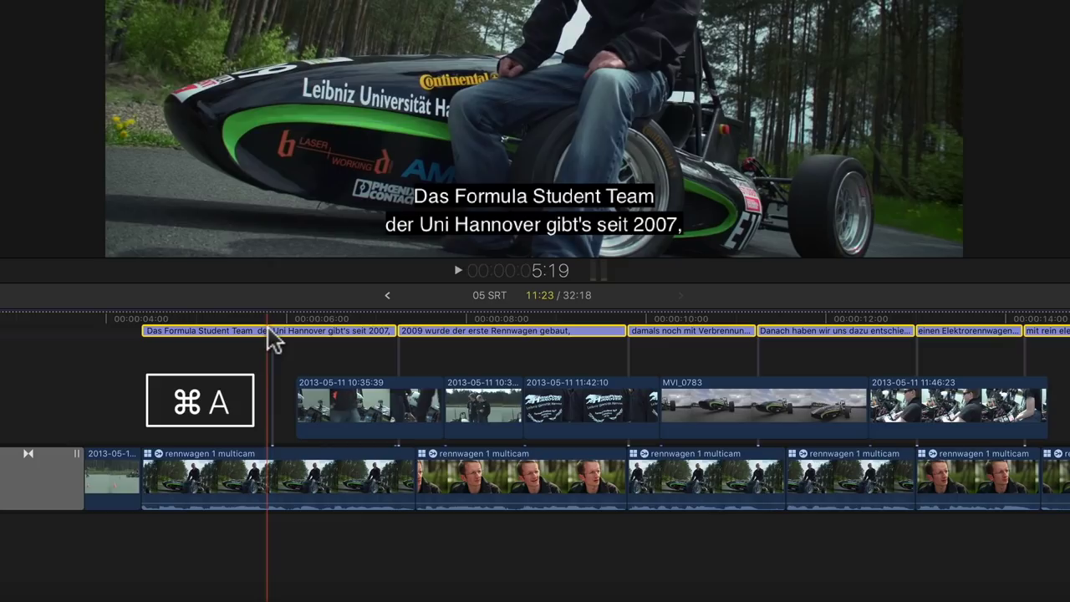
right_click(269, 337)
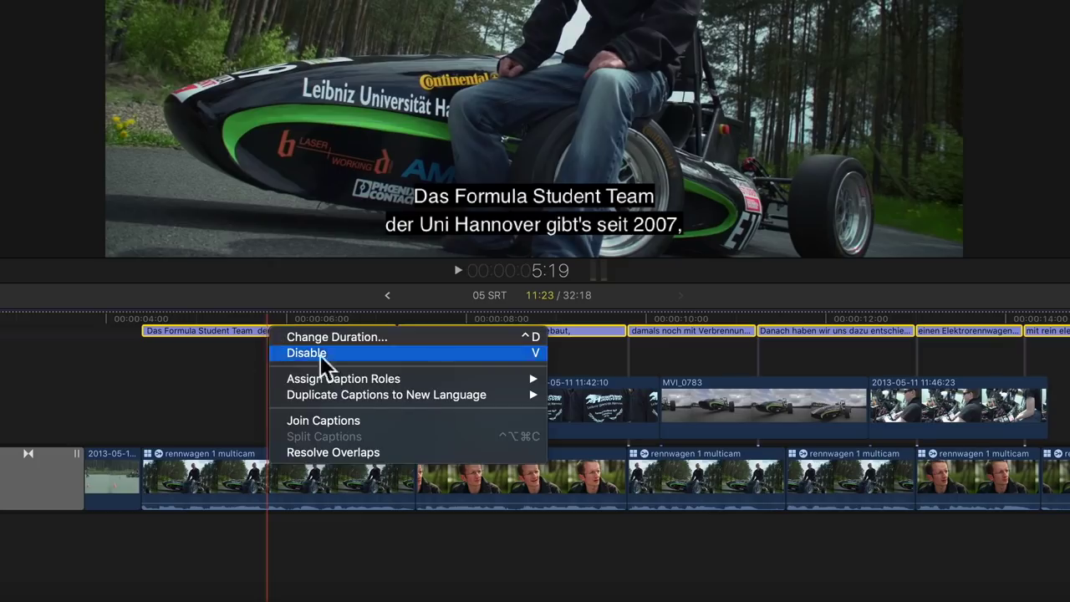
mouse_move(344, 378)
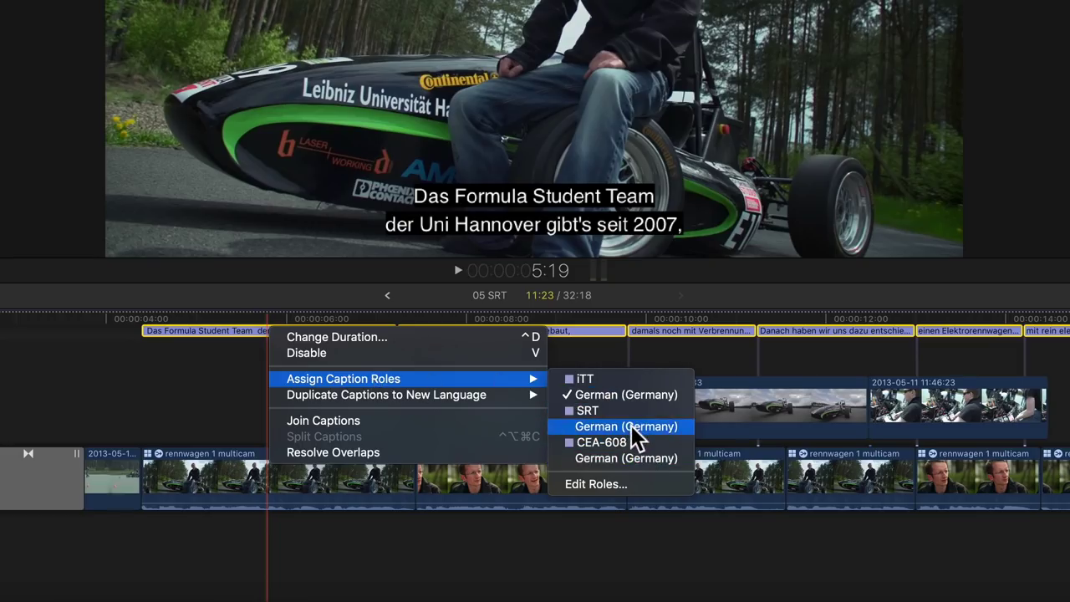
click(631, 426)
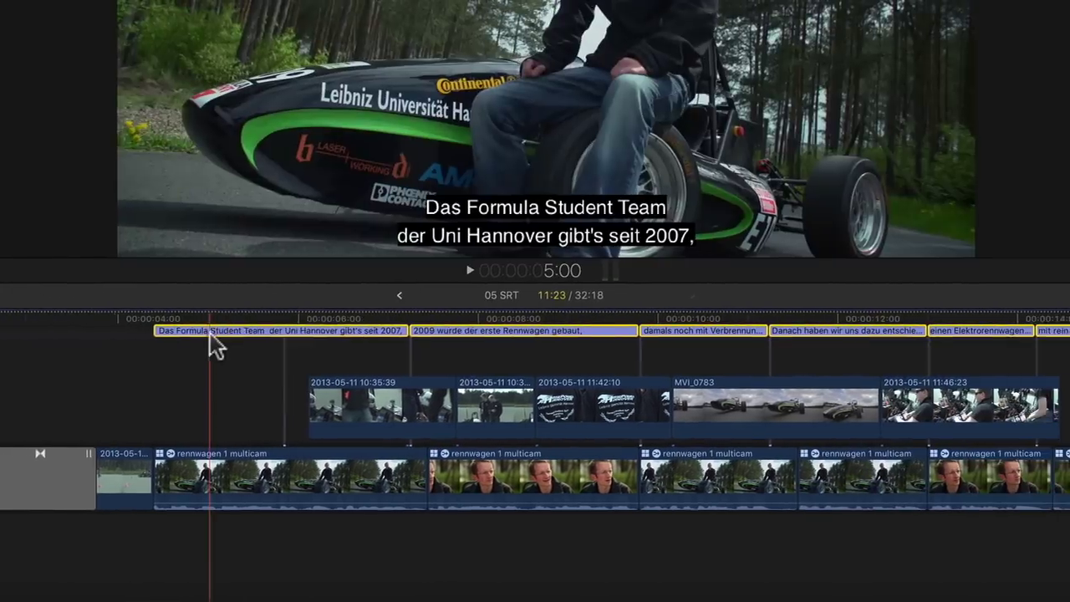
right_click(210, 335)
mouse_move(316, 395)
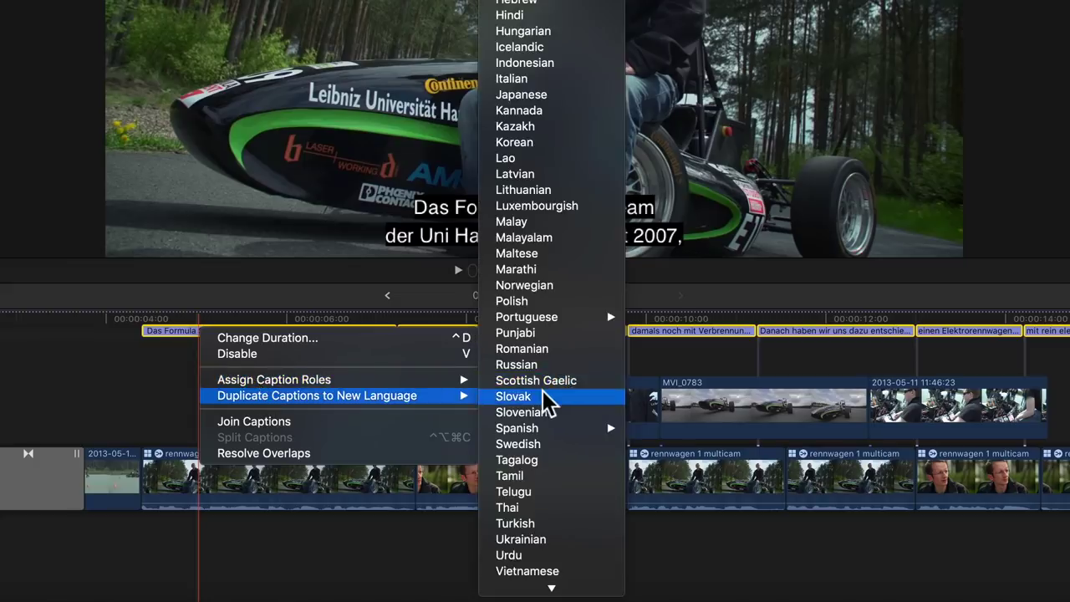
click(544, 398)
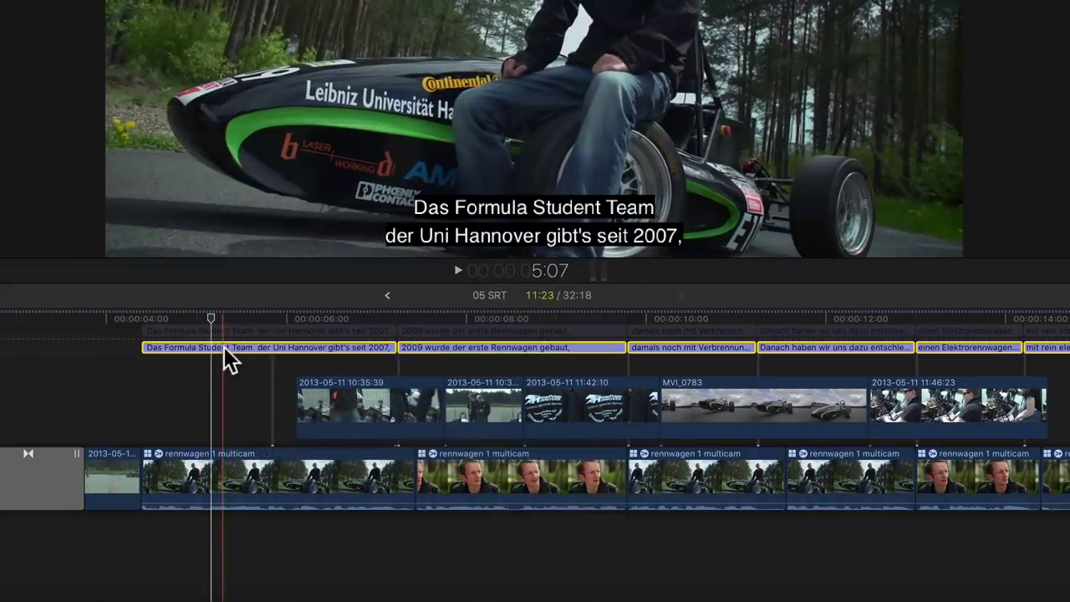
right_click(227, 351)
mouse_move(299, 398)
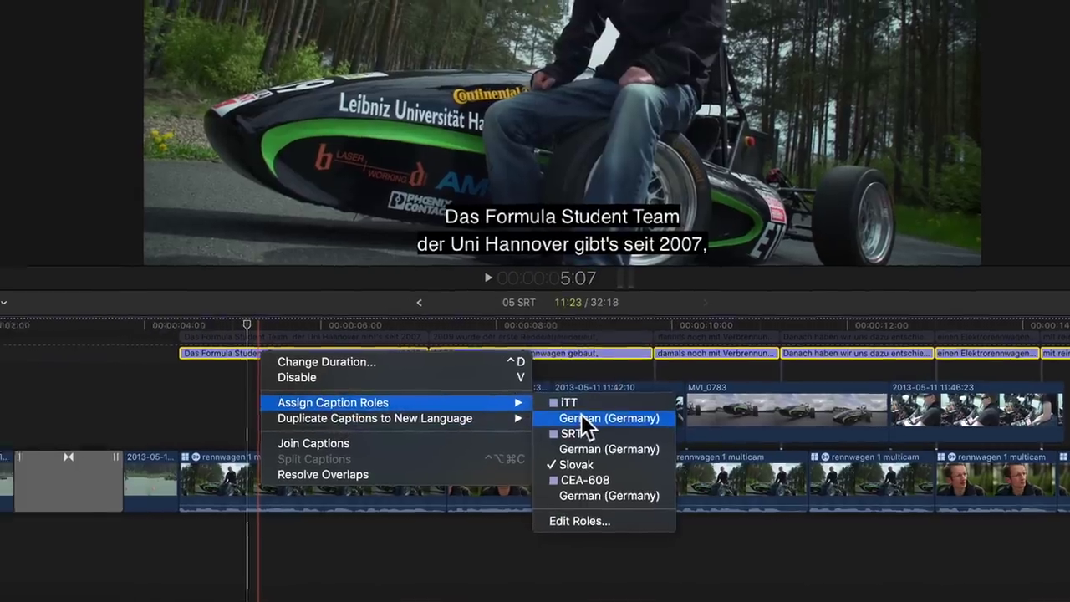
click(554, 414)
key(Return)
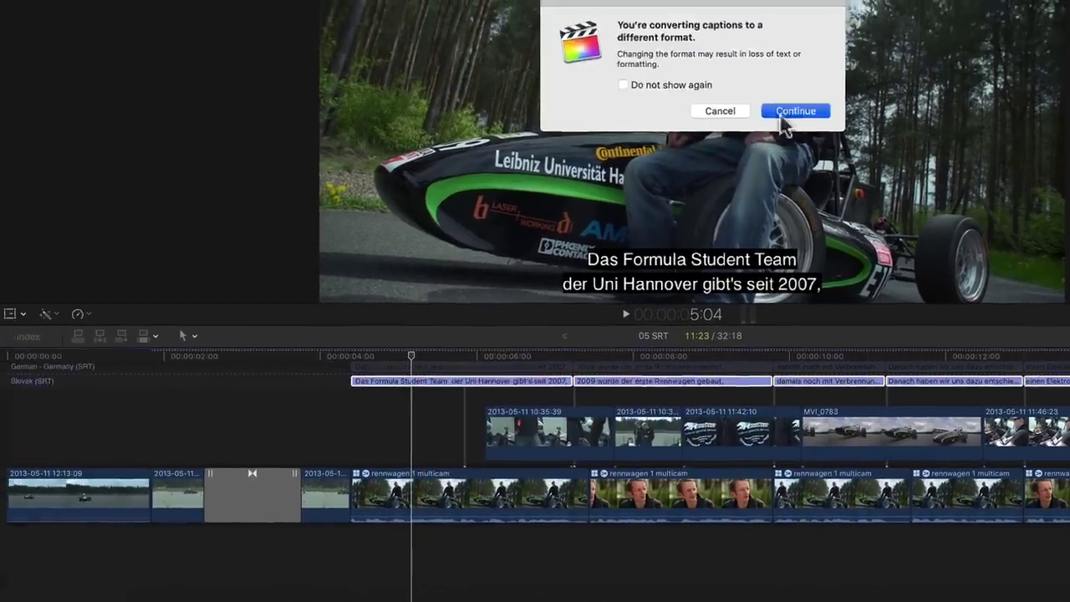
Duplicate the German captions to a new lane and convert it to the CEA-608 German role.
right_click(437, 368)
click(724, 430)
right_click(435, 385)
click(719, 492)
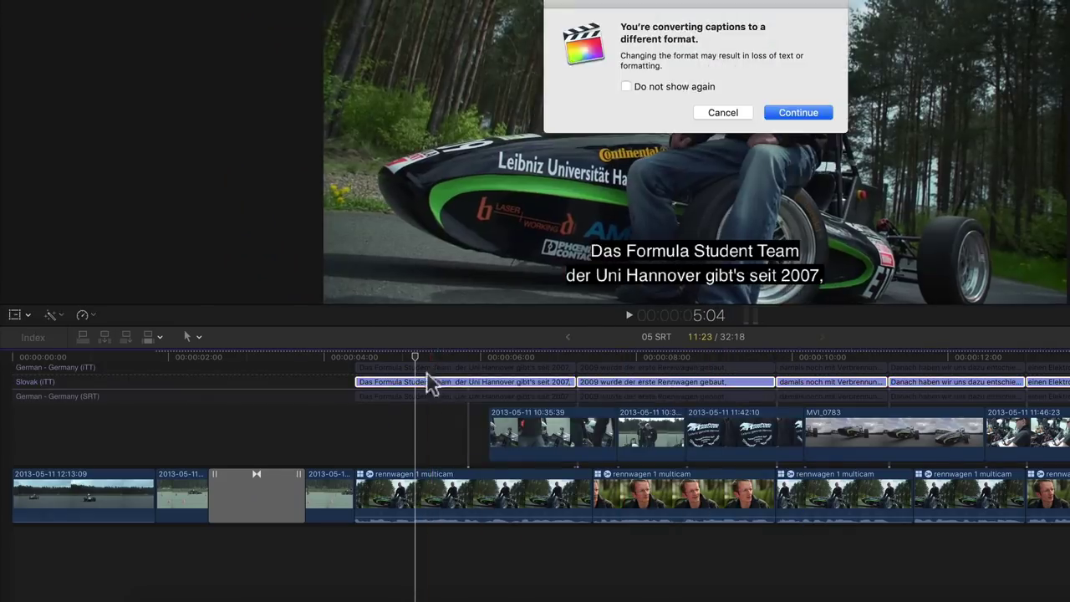
click(791, 116)
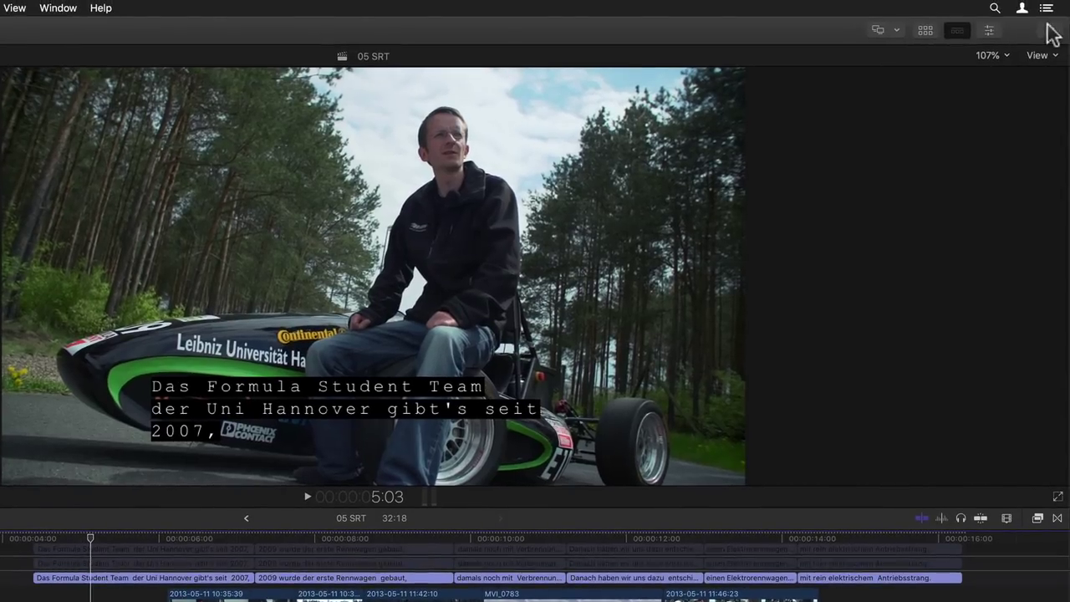
Start a Master File export and tick separate-file export for CEA-608, iTT and SRT captions.
click(1050, 31)
click(1015, 98)
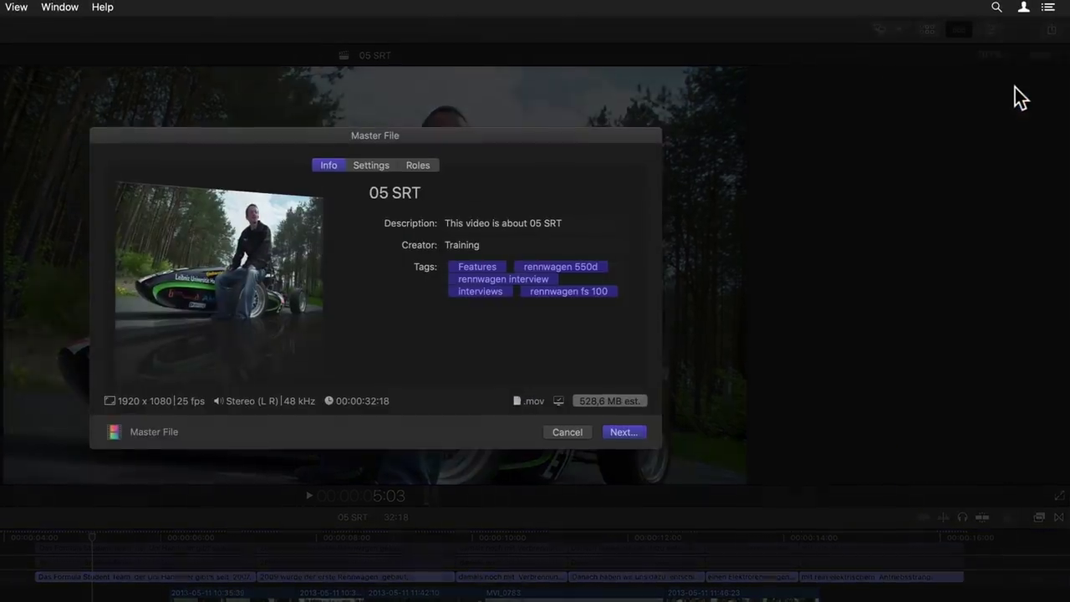
click(456, 148)
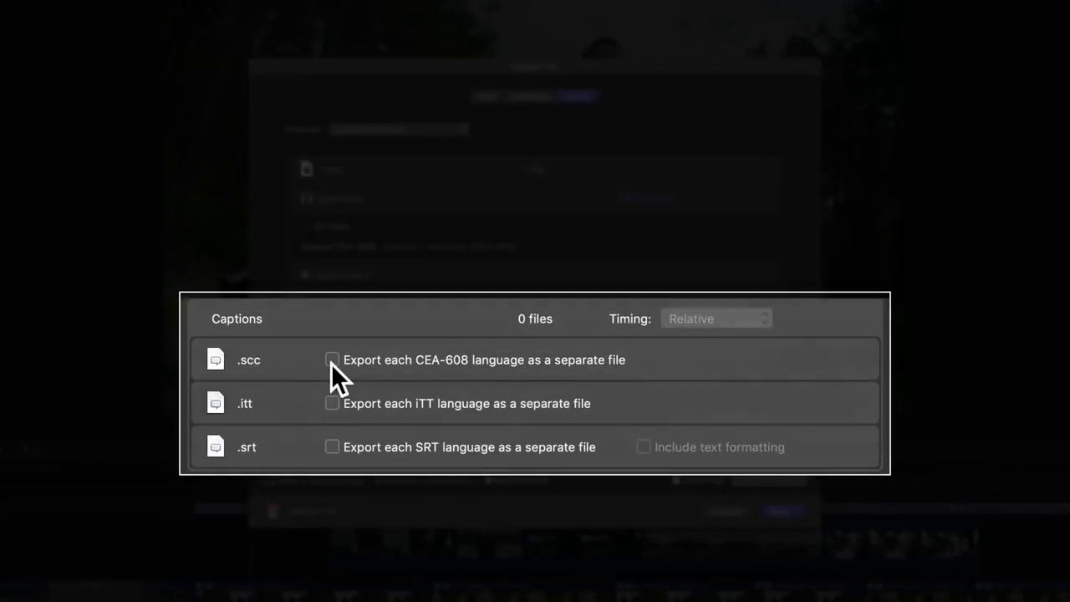
click(390, 367)
click(332, 404)
click(333, 448)
Leave only SRT exported as a separate file and show the embedded CEA-608 caption choices.
click(332, 447)
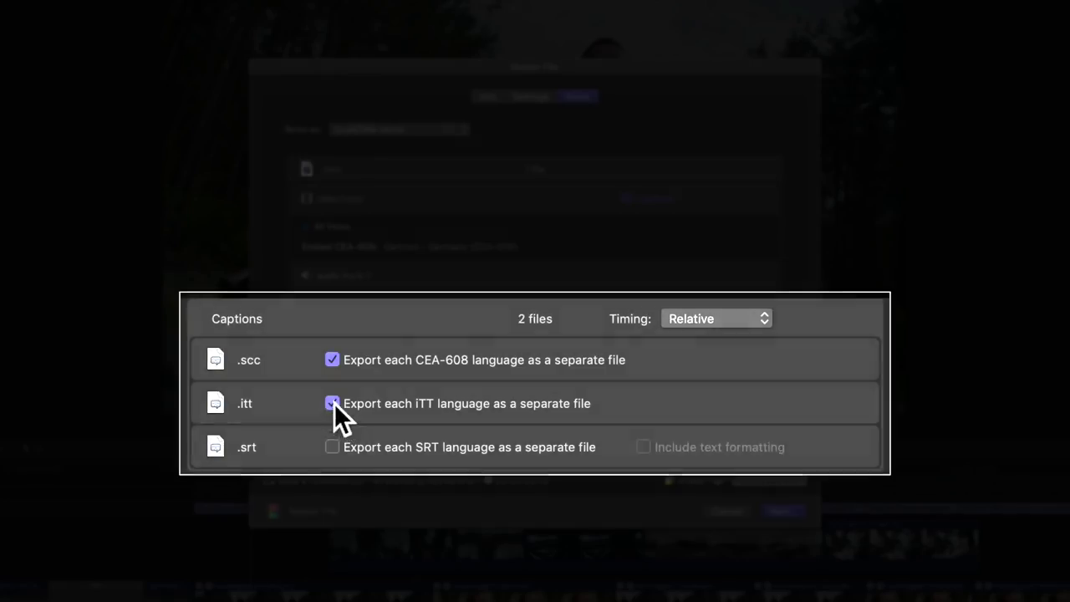
click(332, 403)
click(390, 367)
click(389, 429)
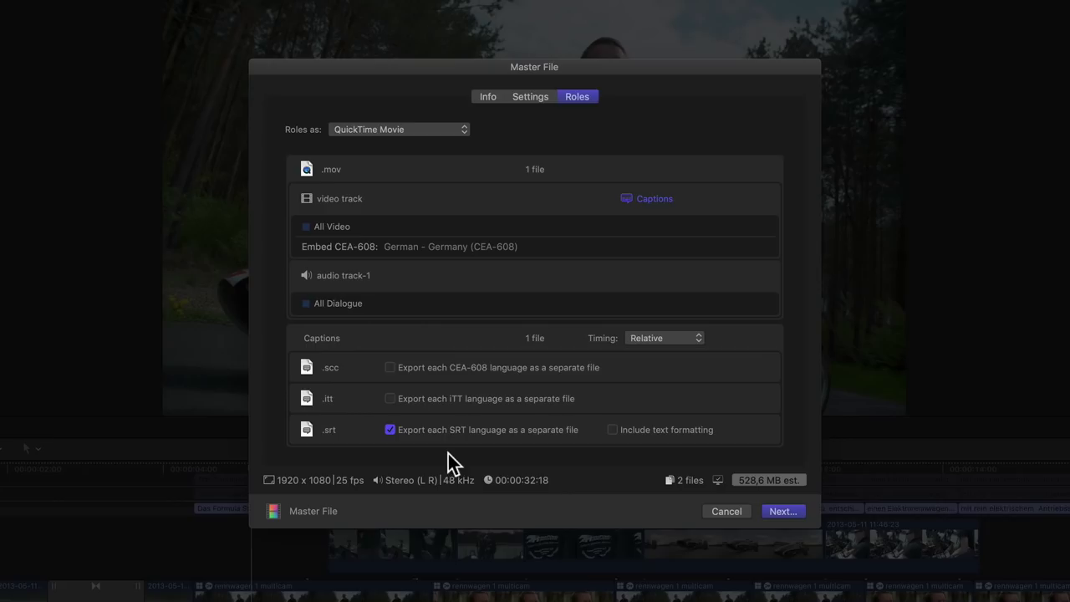
click(391, 398)
click(390, 398)
click(647, 200)
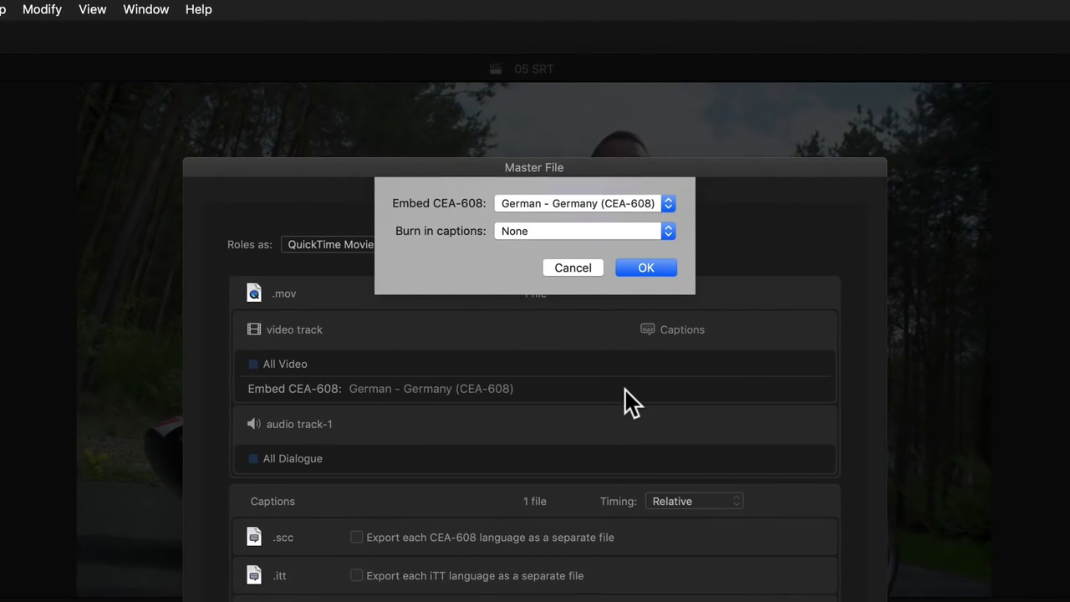
click(668, 203)
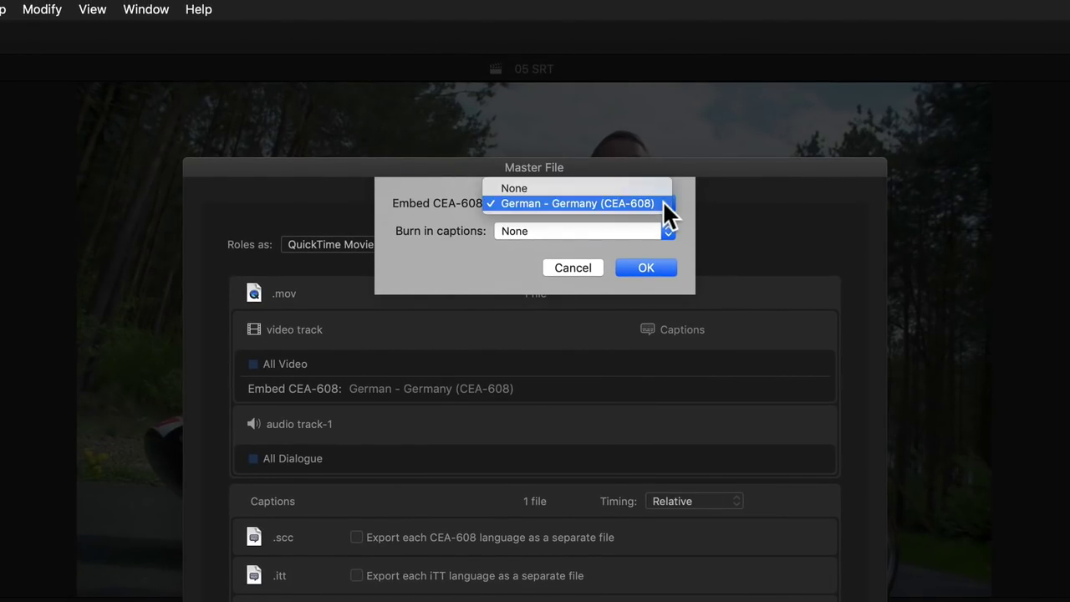
Embed German (CEA-608) captions, burn in German (SRT) captions, and save the export as 05 SRT.
click(662, 189)
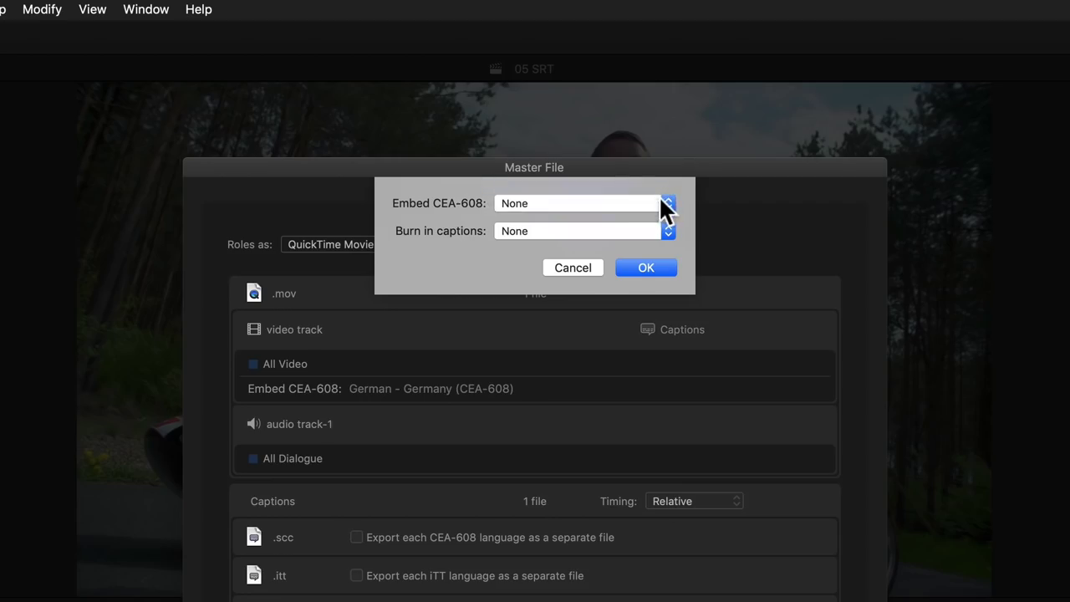
click(667, 204)
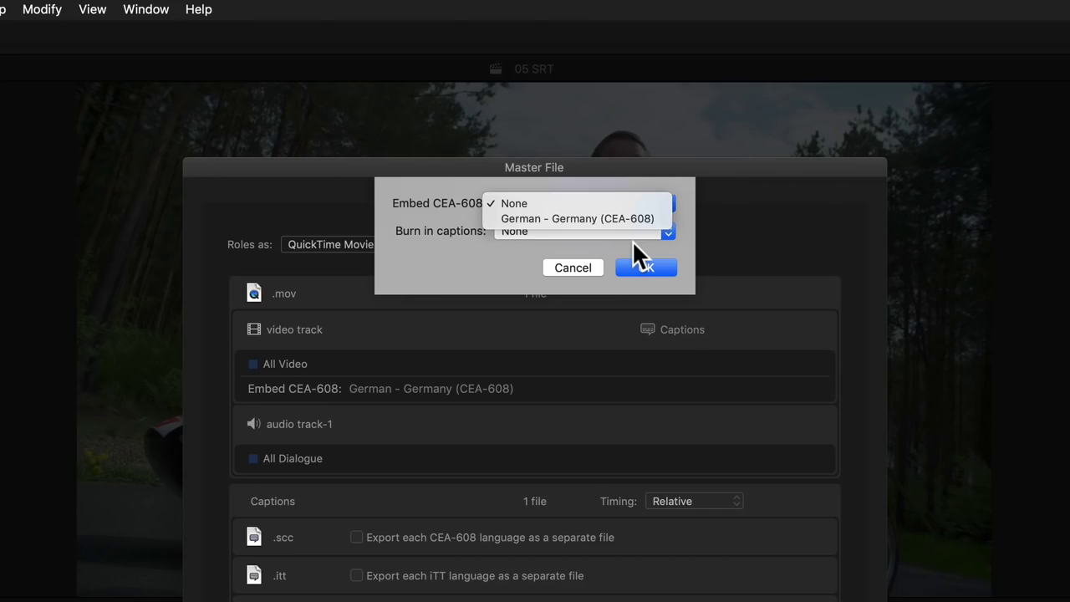
click(632, 240)
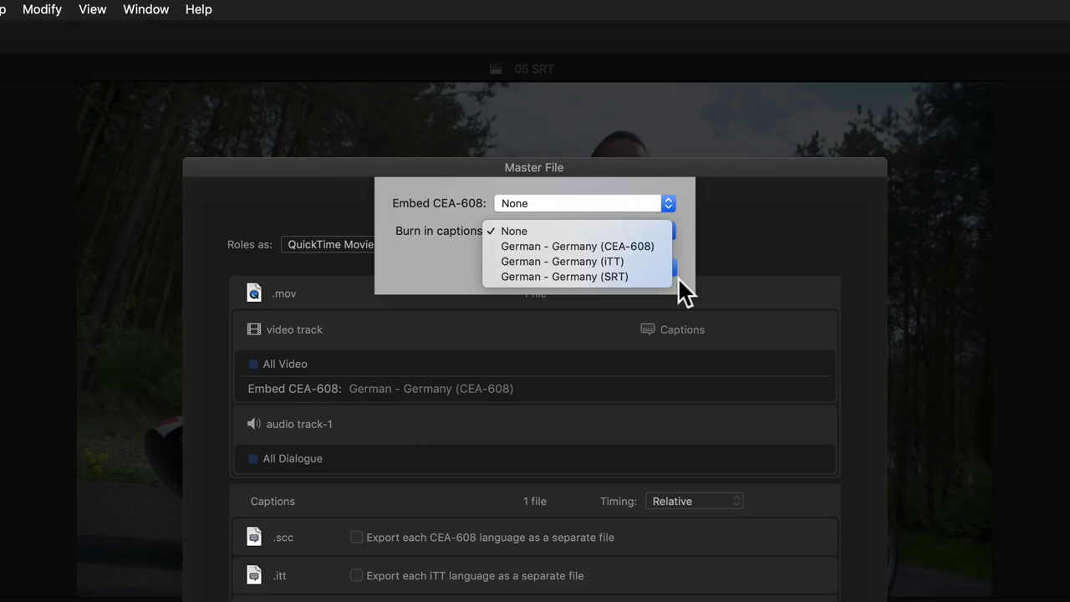
click(677, 276)
click(655, 201)
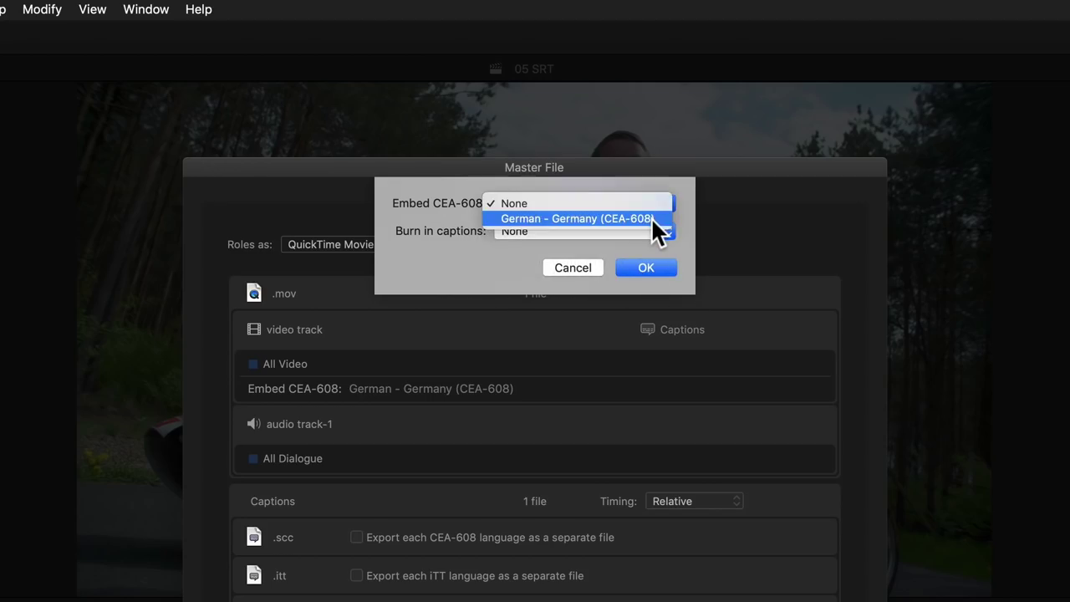
click(651, 218)
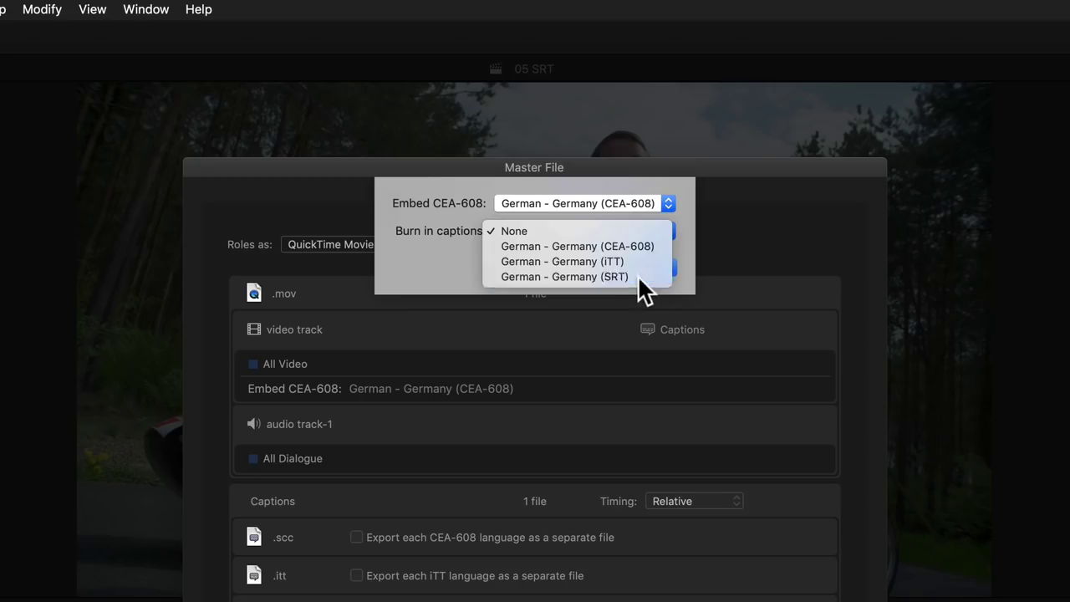
click(642, 277)
click(644, 267)
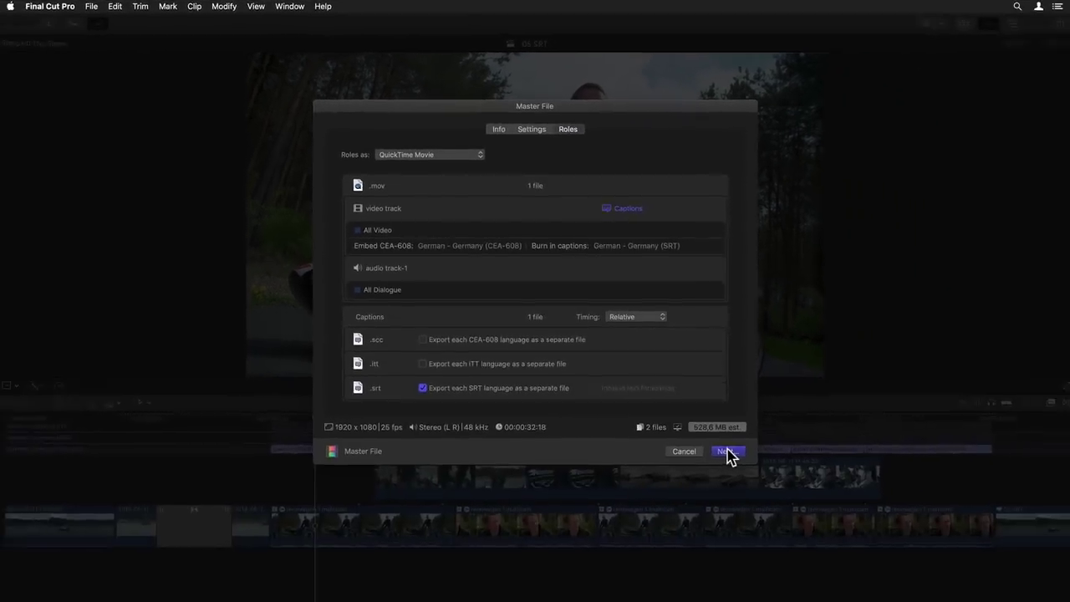
click(759, 525)
key(Return)
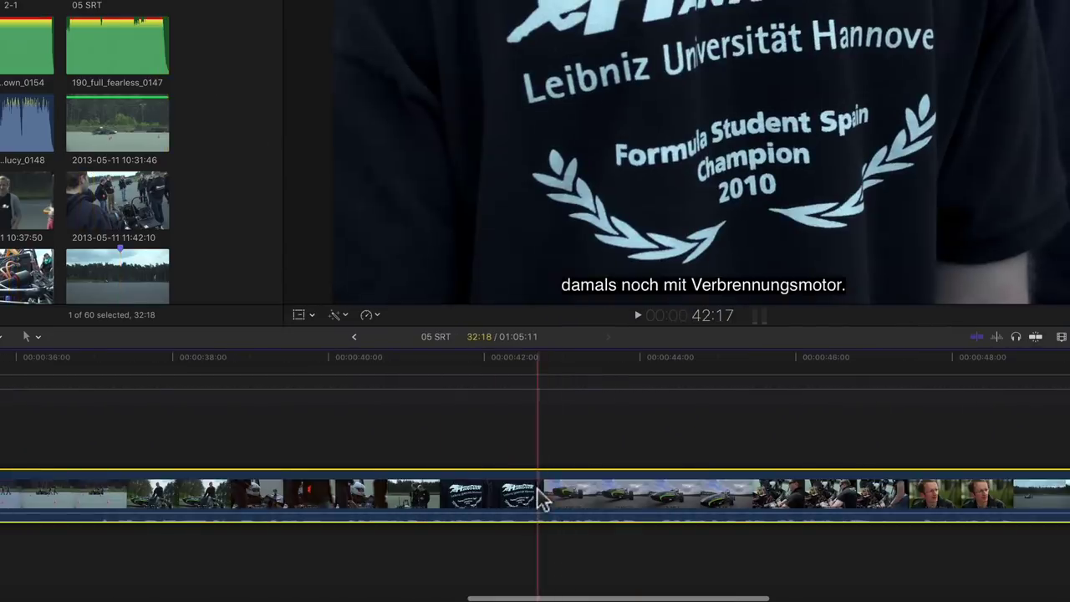
Extract the embedded German captions from the imported 05 SRT clip in the timeline.
right_click(539, 499)
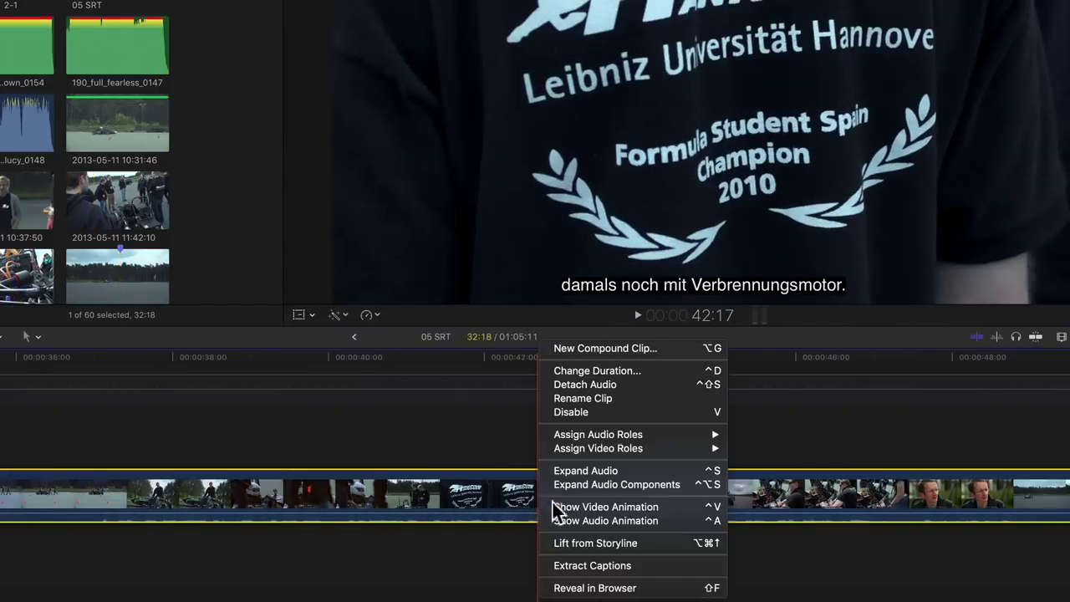
click(598, 566)
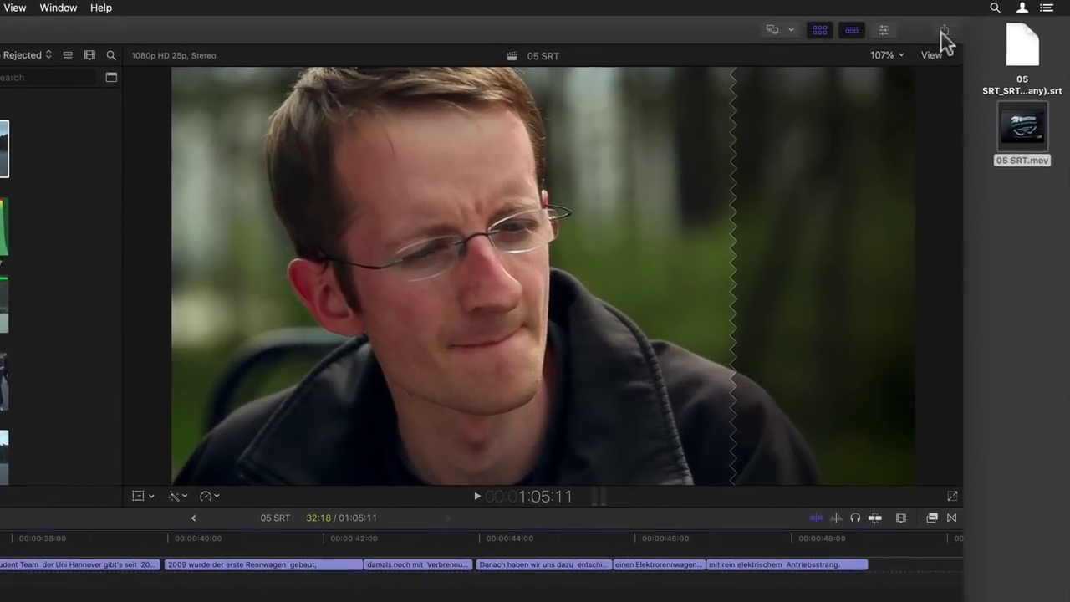
Share to YouTube with German (CEA-608) captions included and Burn in captions set to None.
click(944, 31)
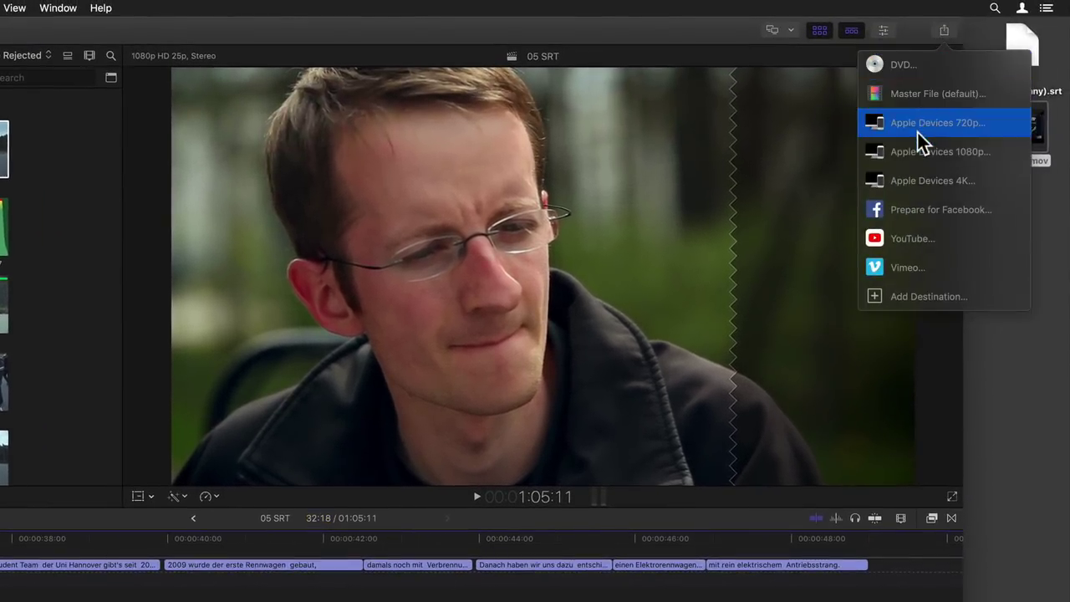
click(912, 240)
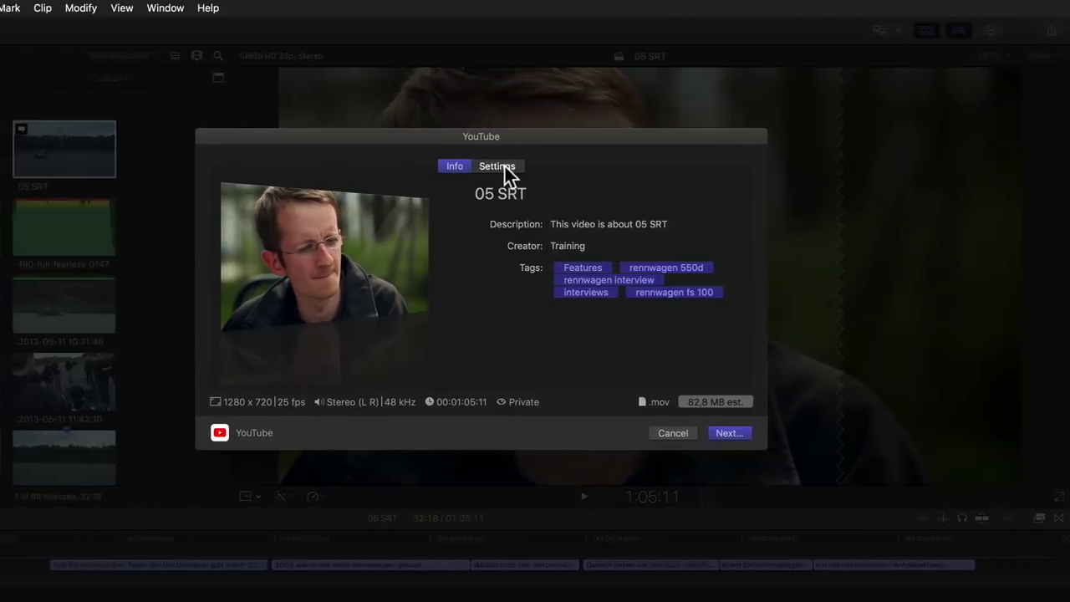
click(506, 167)
click(709, 336)
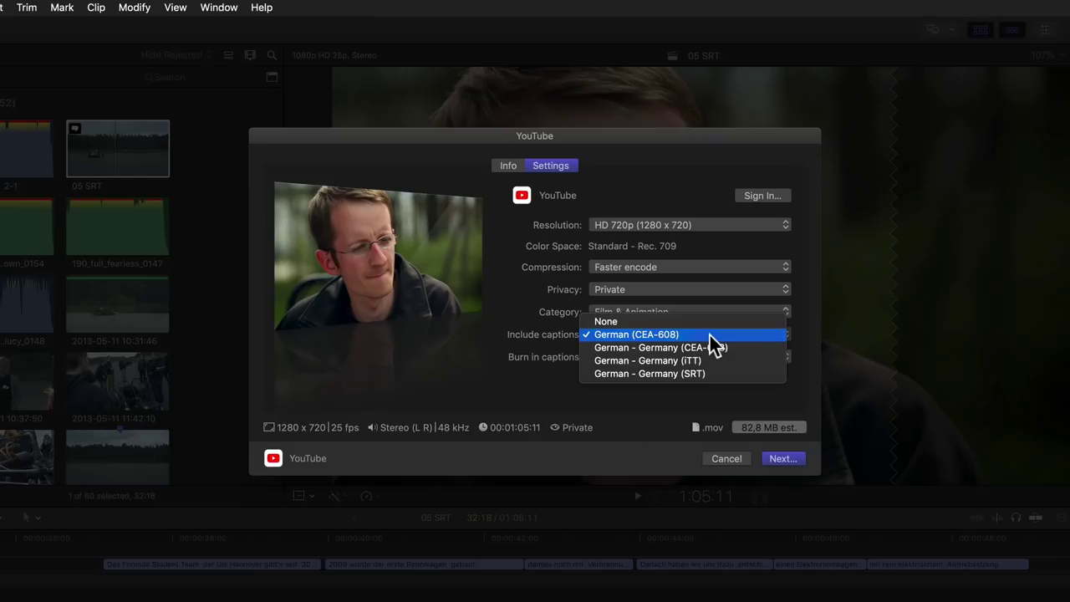
click(710, 387)
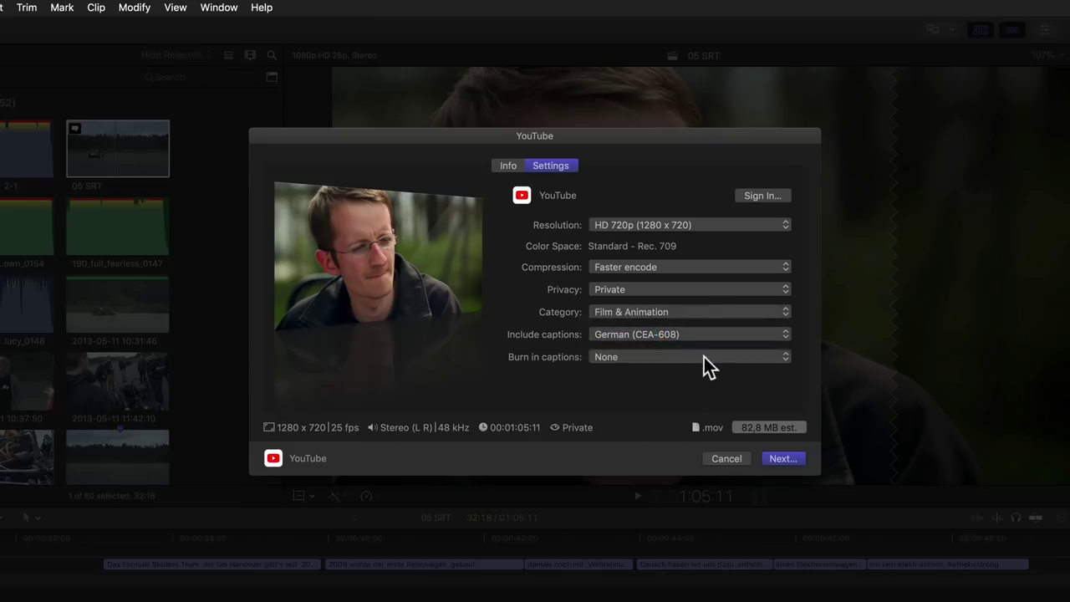
click(704, 357)
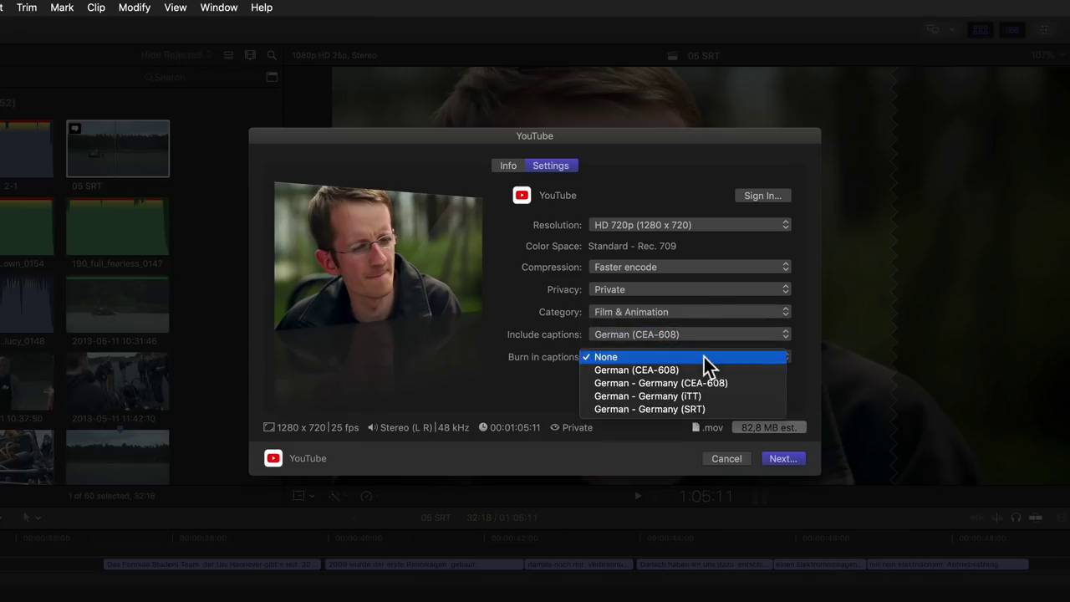
click(656, 429)
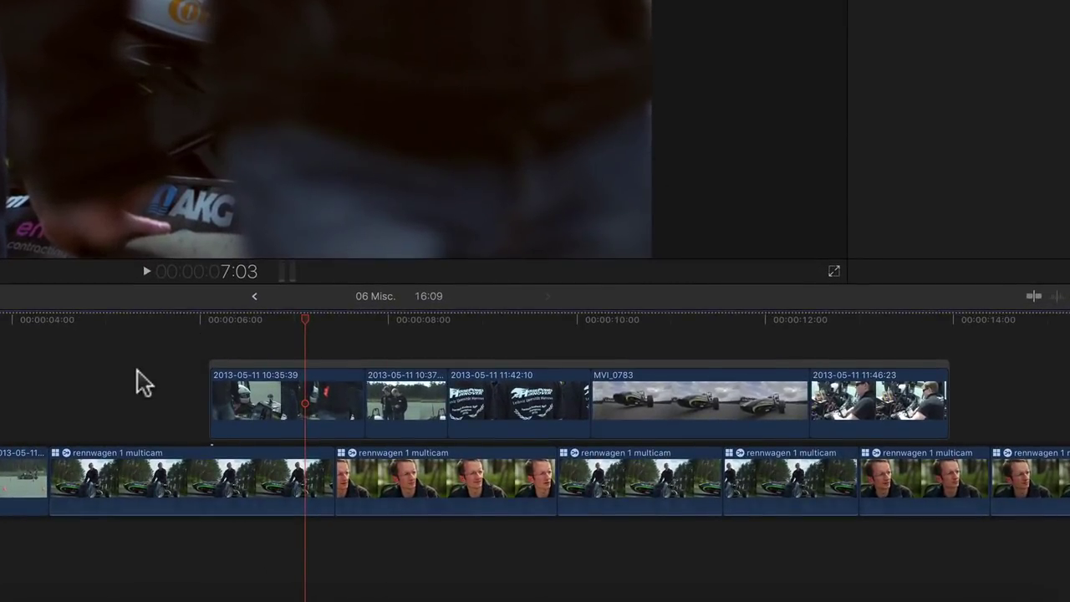
Marquee-select the five connected storyline clips, then Command-click a rennwagen multicam clip.
drag(155, 380, 887, 411)
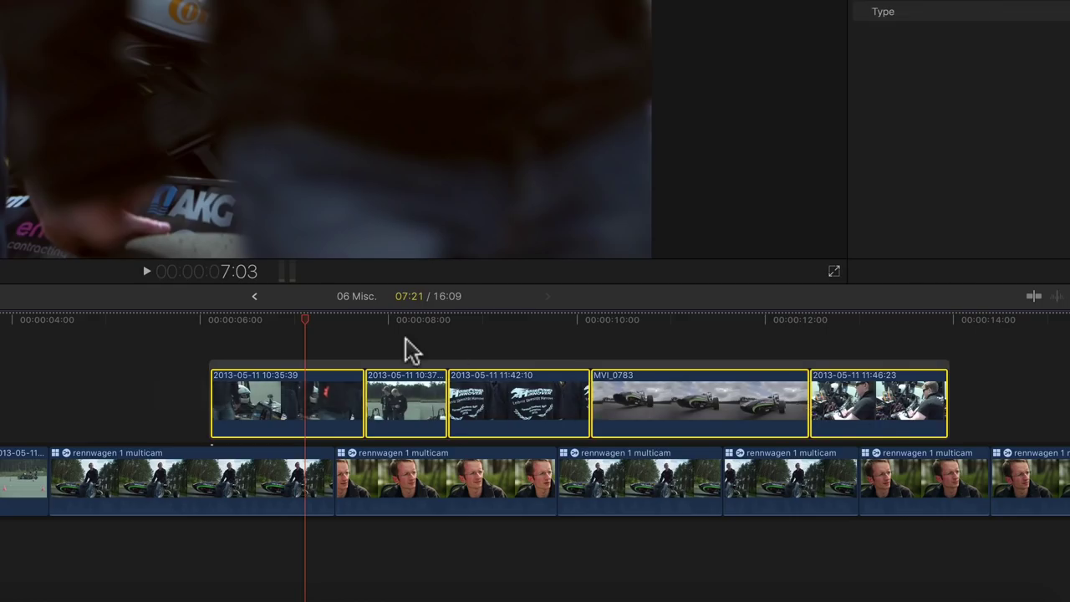
click(306, 345)
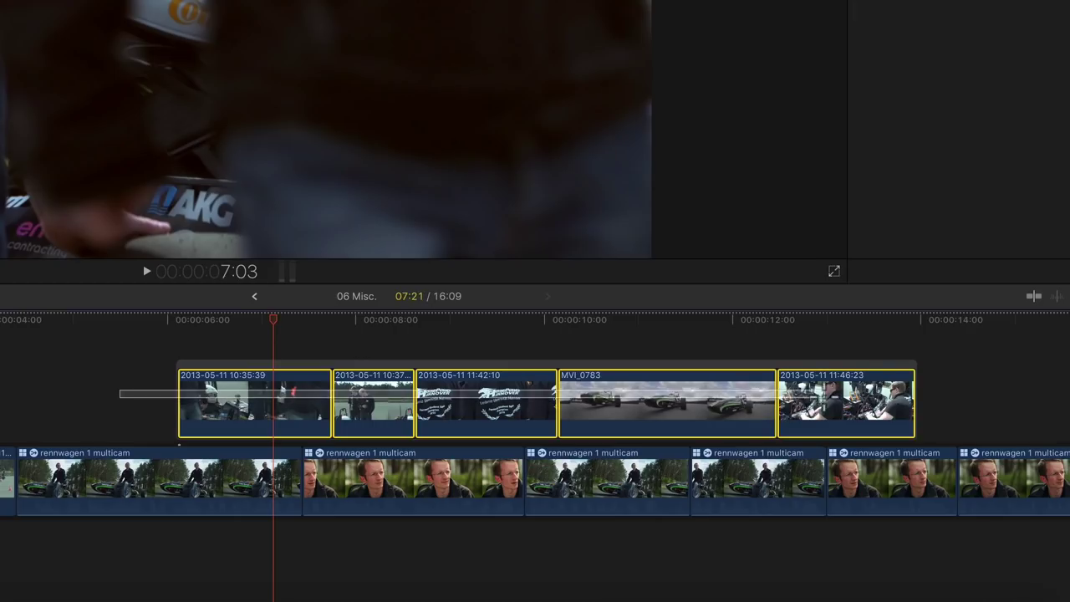
drag(133, 421, 839, 410)
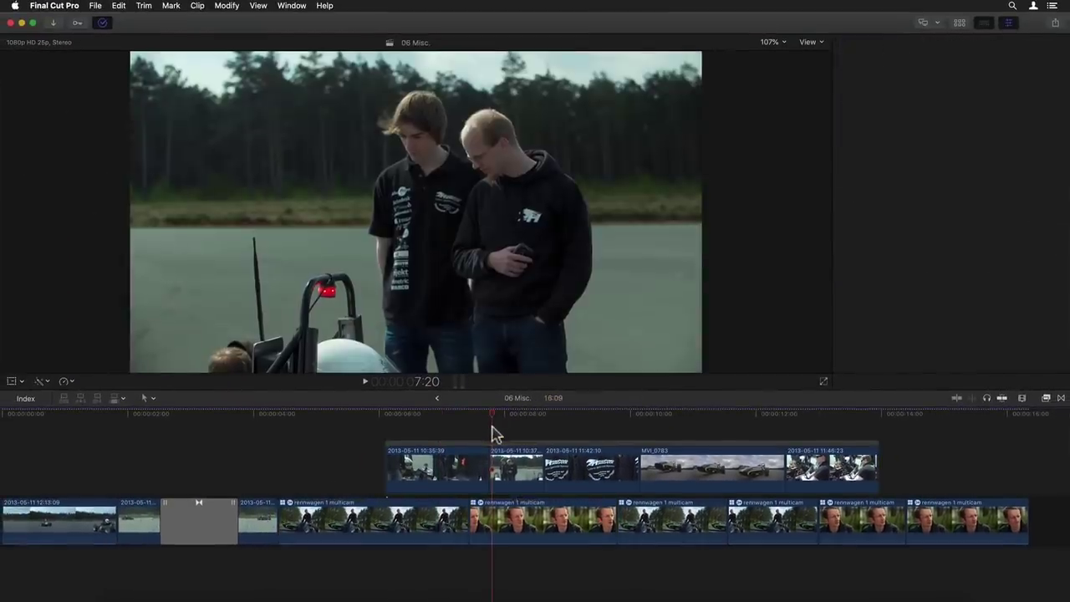
click(535, 518)
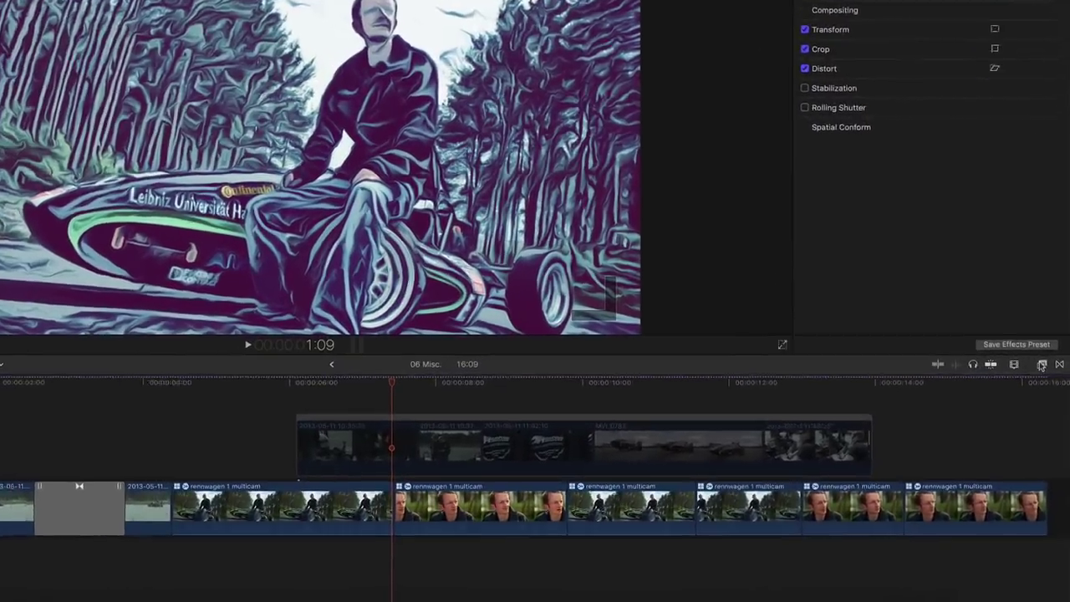
Apply Comic Mono from the Comic Looks effects to the opening clip and play it back.
click(1045, 396)
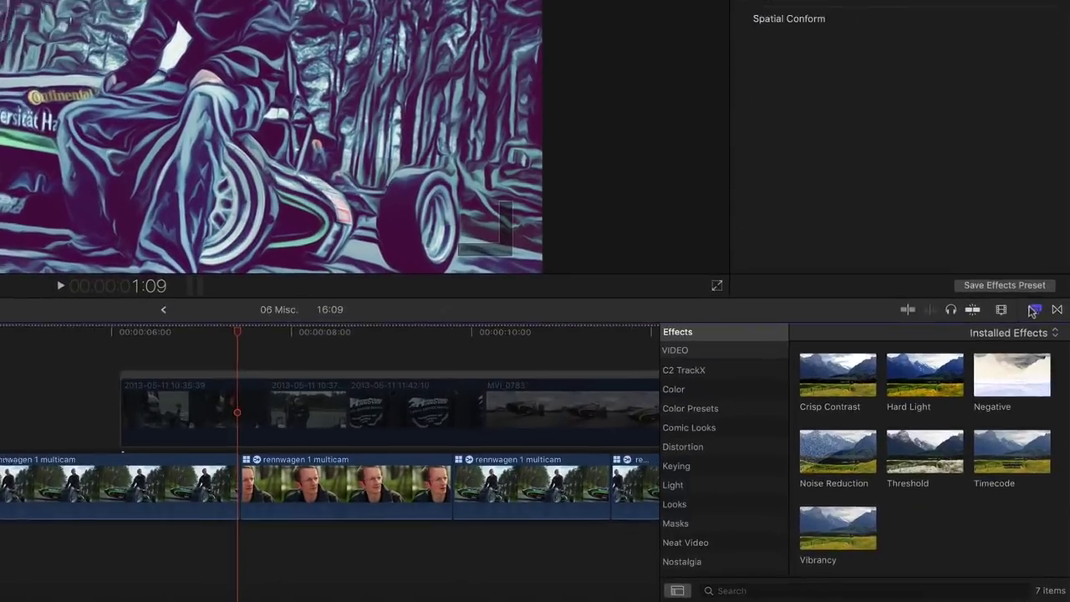
click(667, 418)
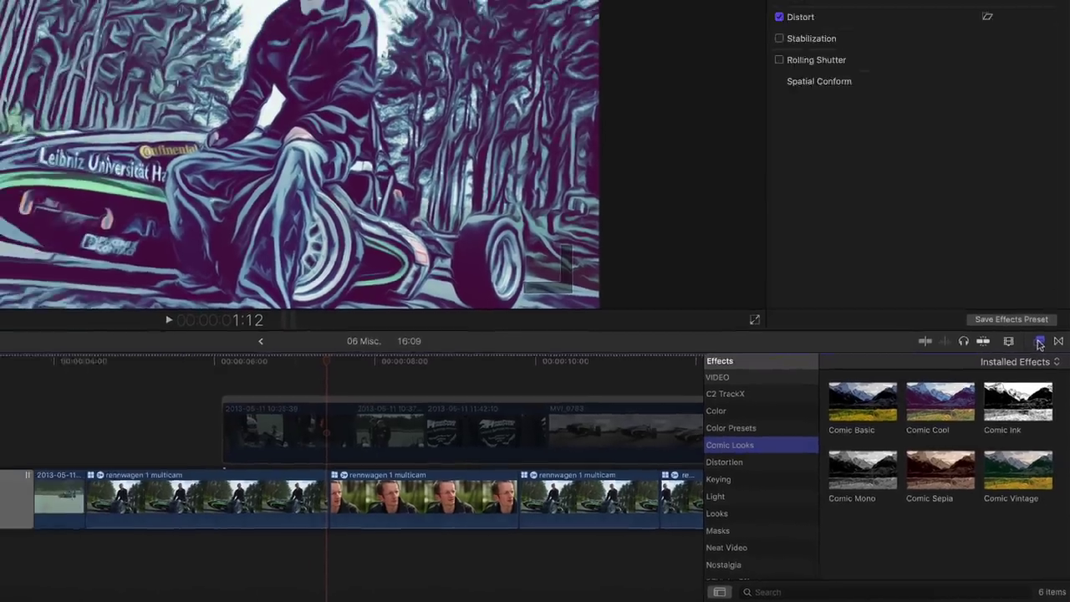
click(1040, 344)
key(space)
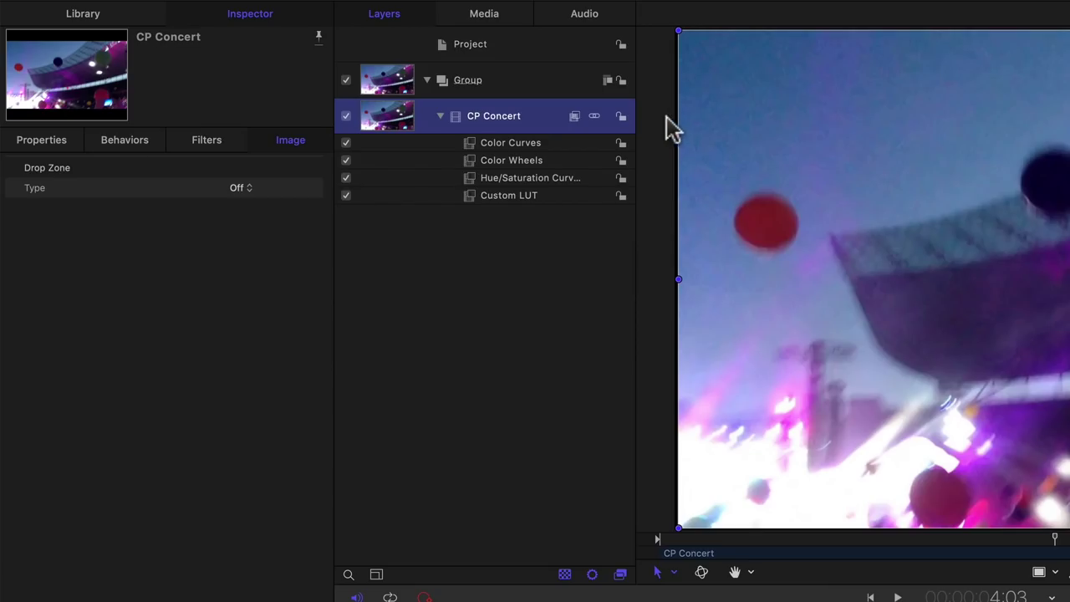
Inspect CP Concert's Color Curves filter, then scroll through Color Wheels and Hue/Saturation Curves settings.
click(509, 143)
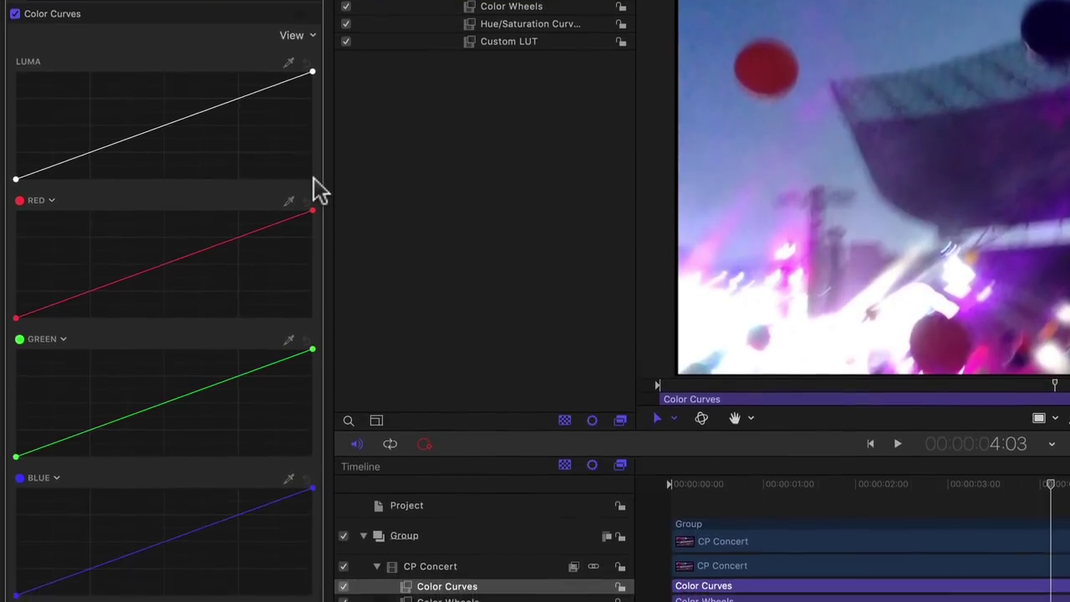
scroll(318, 172, down, 3)
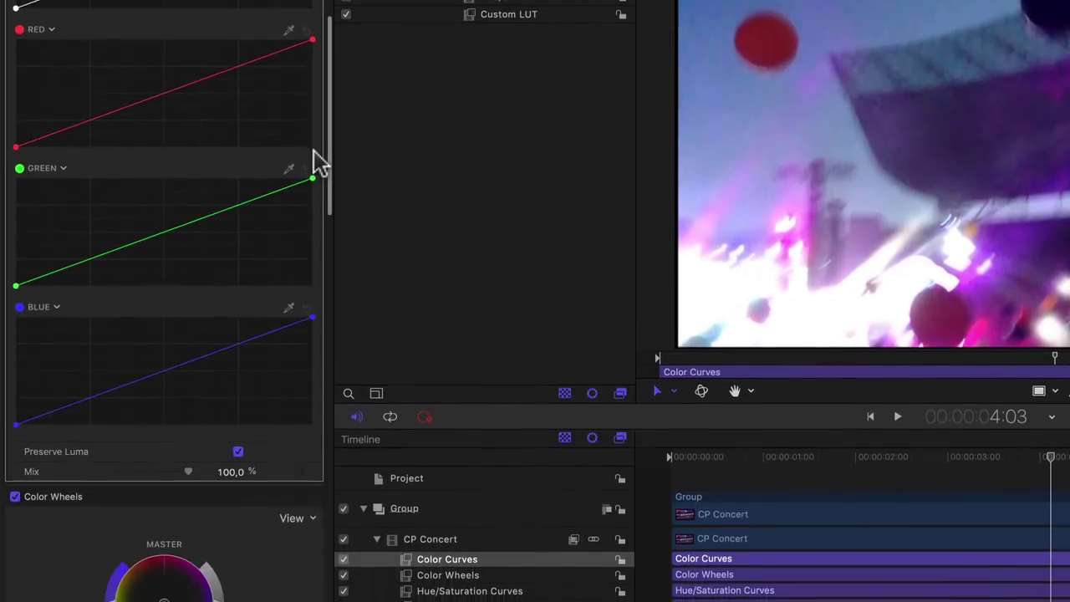
scroll(318, 159, down, 3)
scroll(316, 139, down, 3)
scroll(316, 130, down, 3)
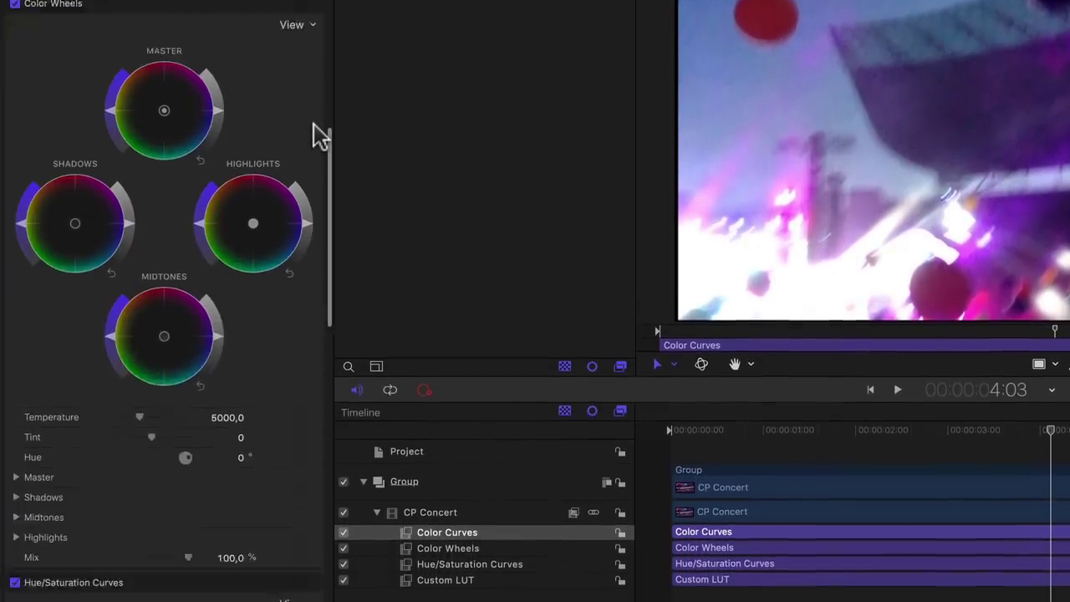
scroll(316, 123, down, 2)
scroll(314, 118, down, 5)
scroll(314, 113, down, 2)
scroll(313, 110, down, 2)
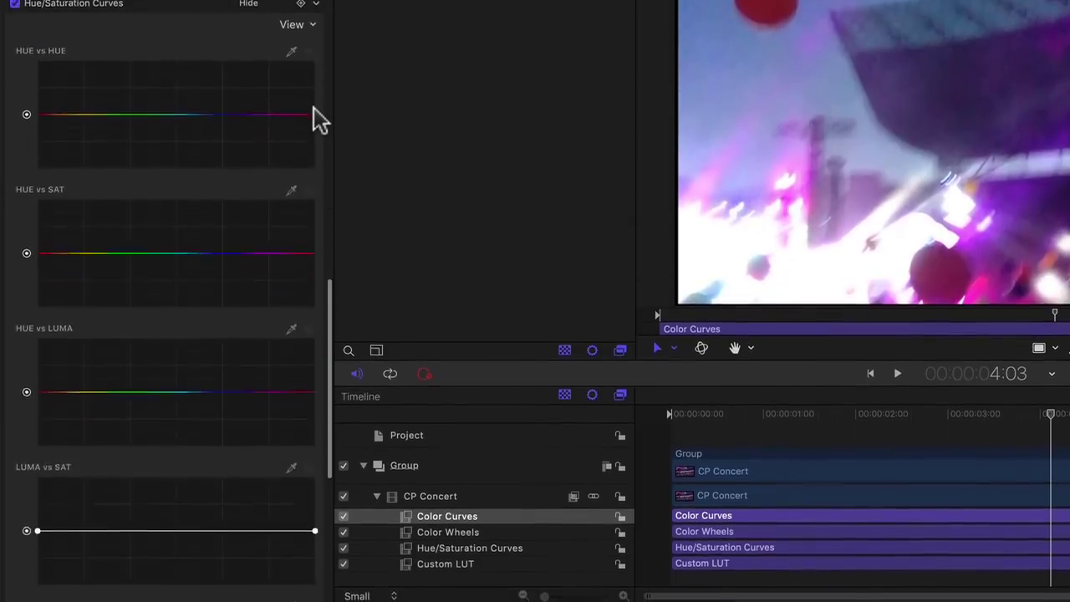
scroll(313, 107, down, 5)
scroll(314, 106, down, 5)
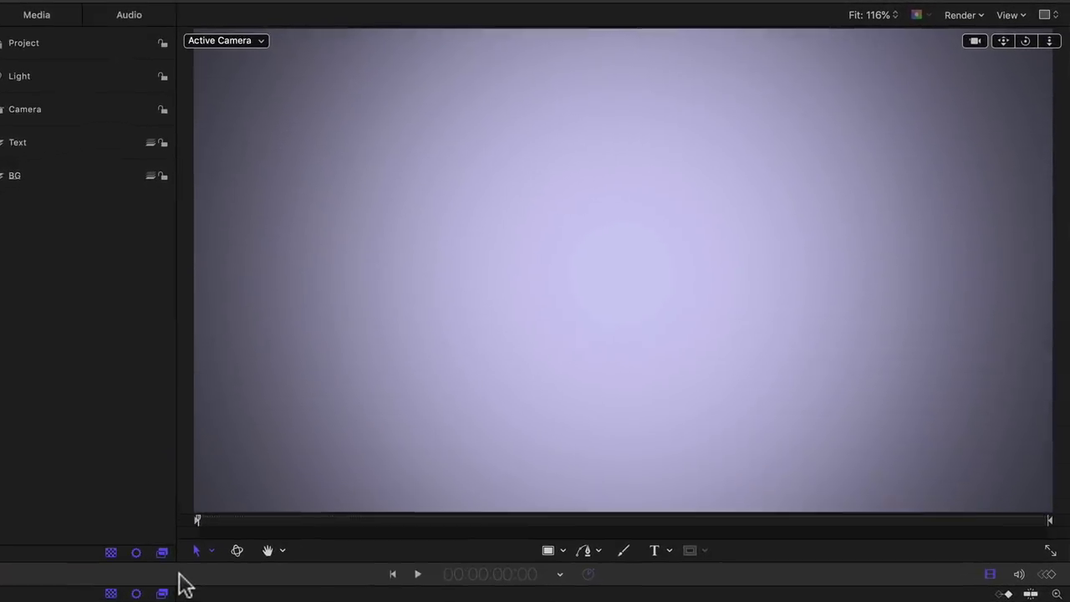
Play back the Core Text project in Motion.
key(space)
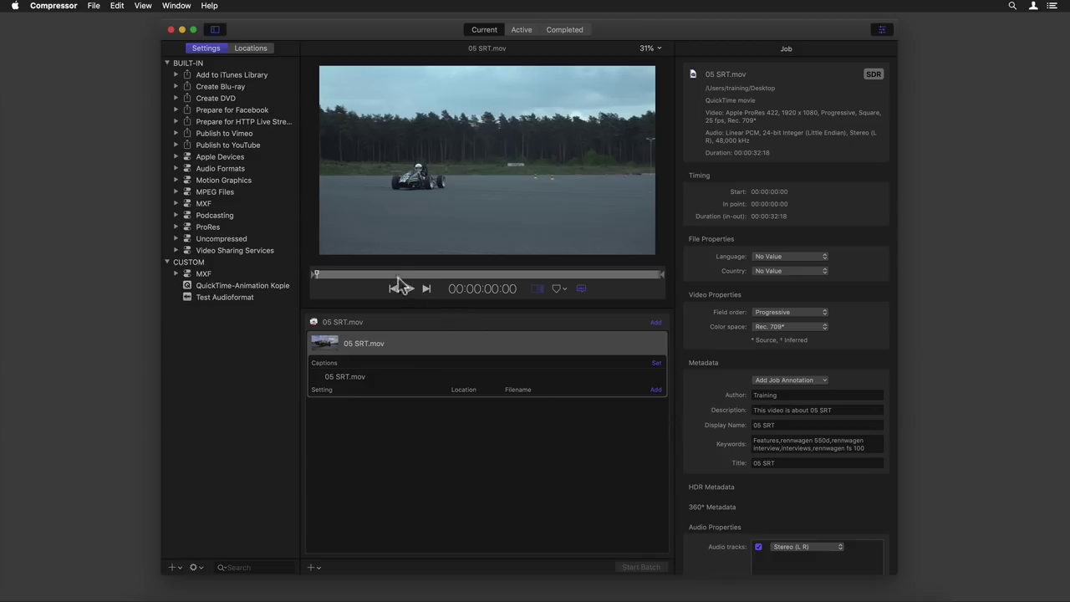
Scrub the preview, list the 05 SRT.mov captions, and jump to 'gebaut,', 'entschieden' and '2007,'.
mouse_move(352, 274)
mouse_down()
mouse_move(386, 279)
mouse_move(351, 281)
mouse_move(371, 287)
mouse_up()
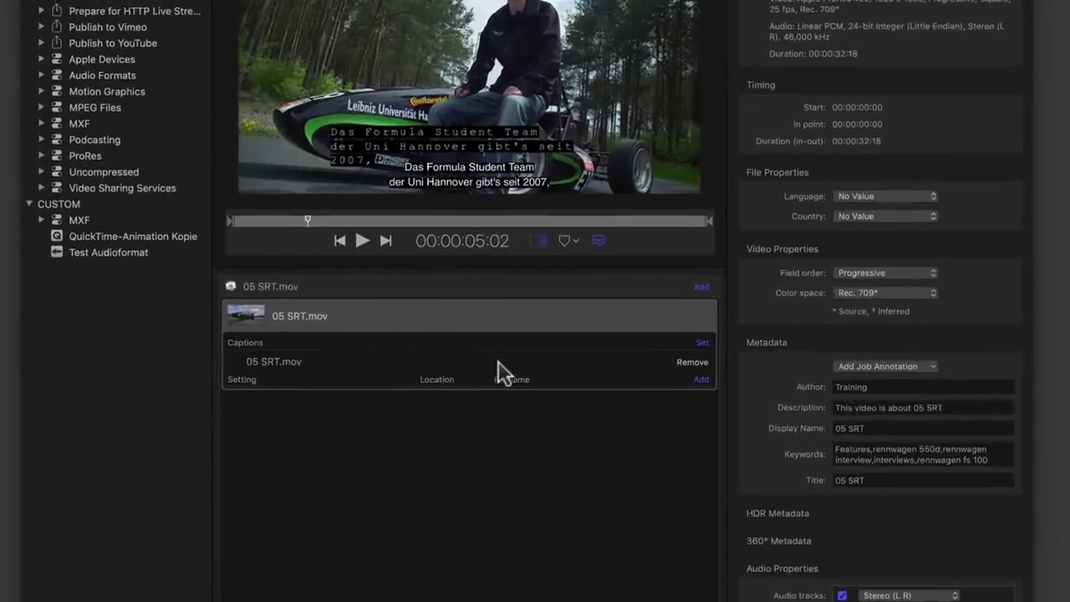
click(509, 377)
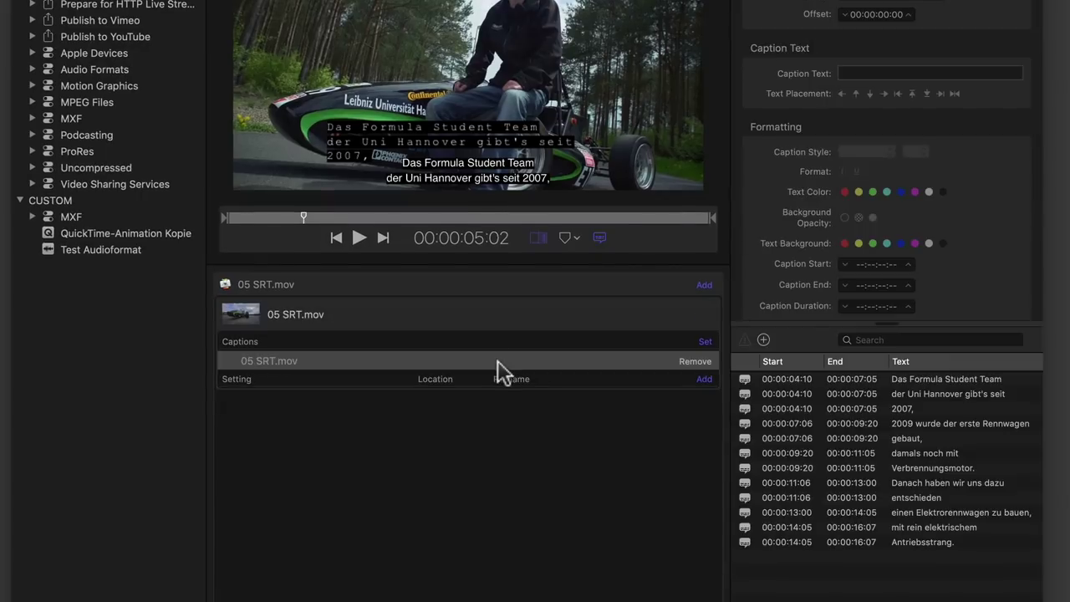
click(857, 438)
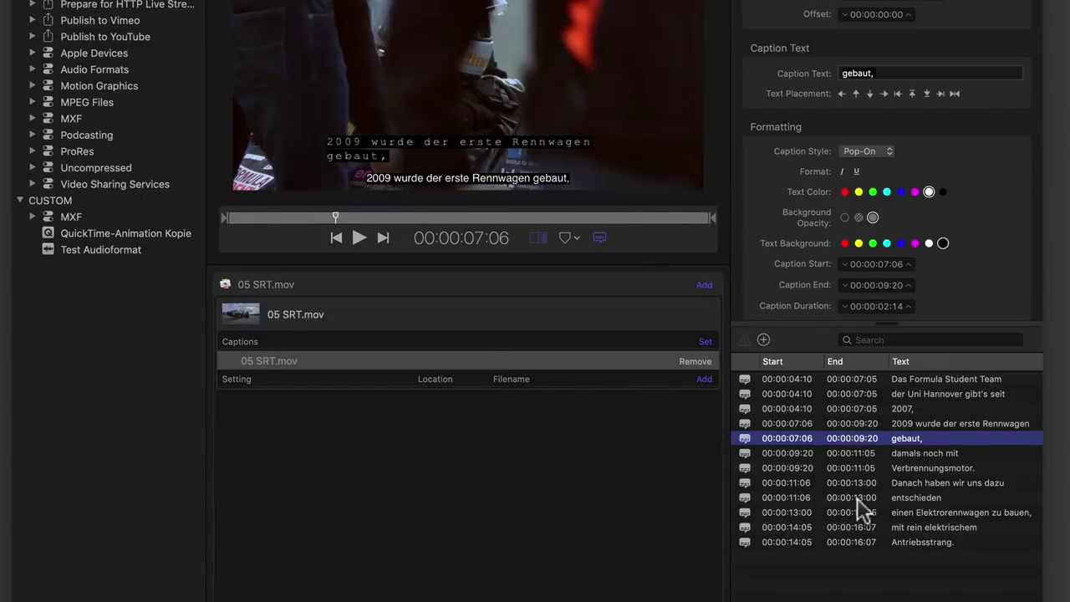
click(857, 497)
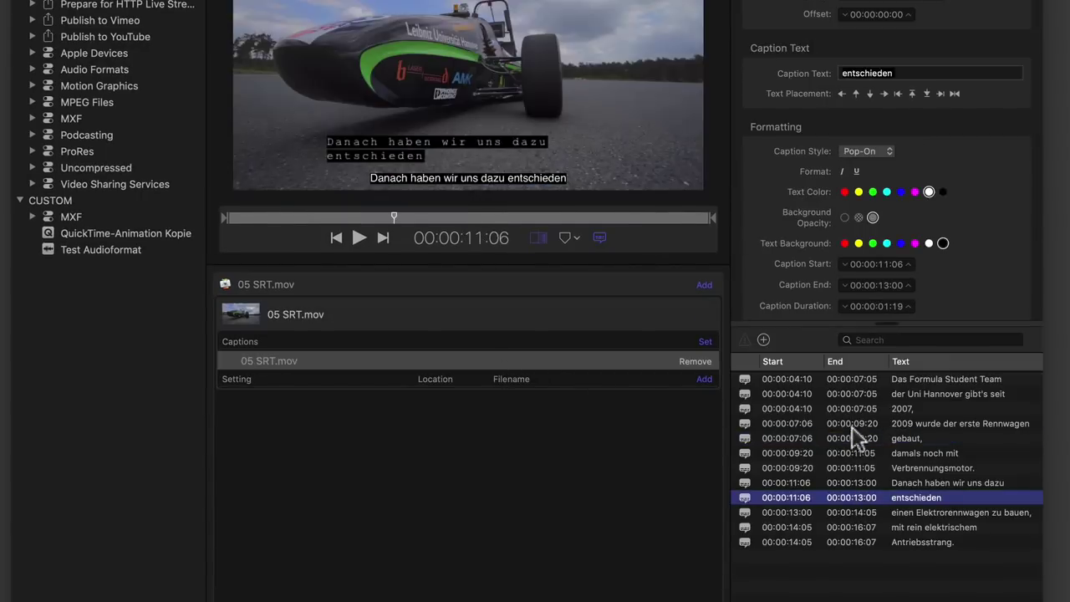
click(853, 410)
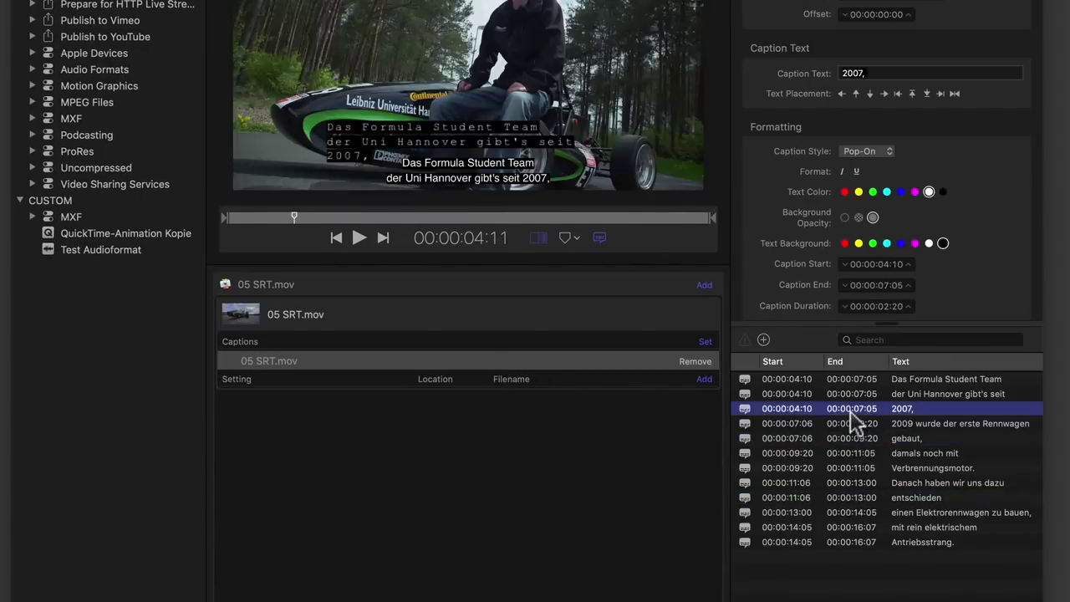